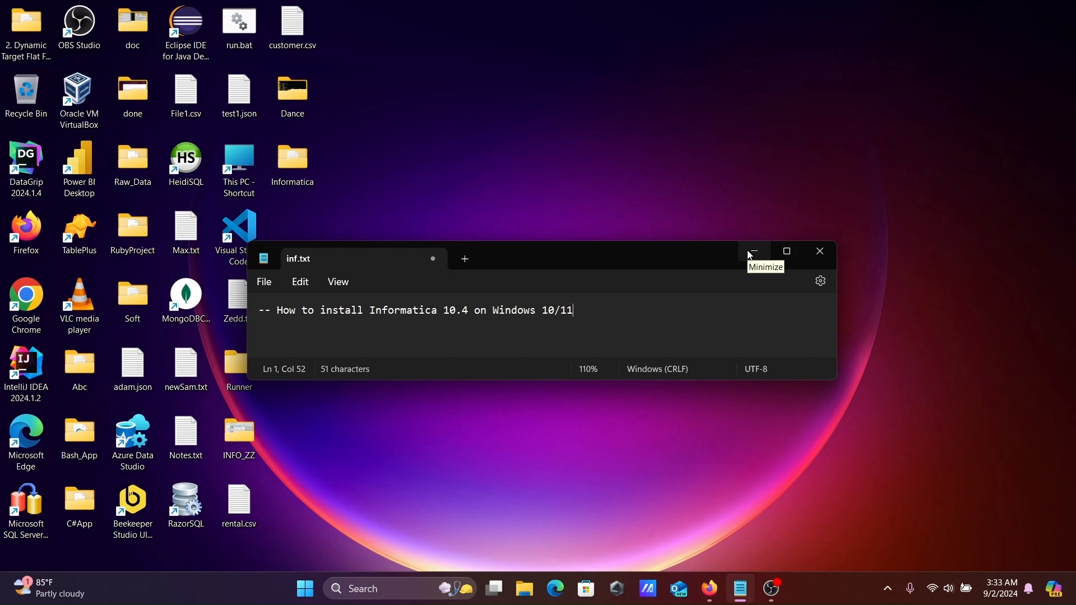
# Restore Firefox's 'oracle edelivery' results and open the Oracle Software Delivery Cloud site
pyautogui.click(712, 586)
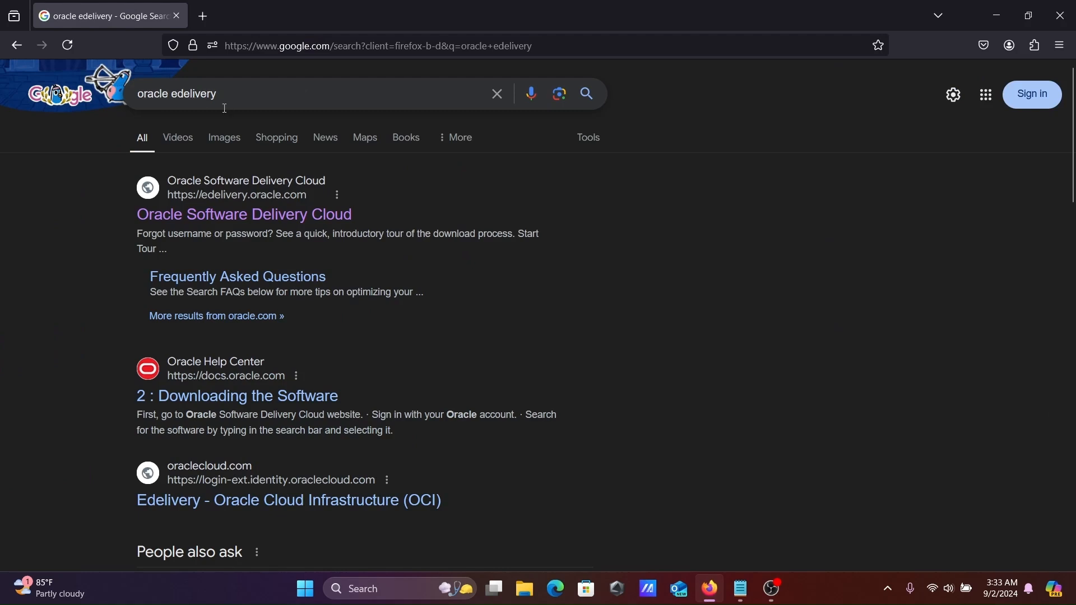
pyautogui.click(228, 217)
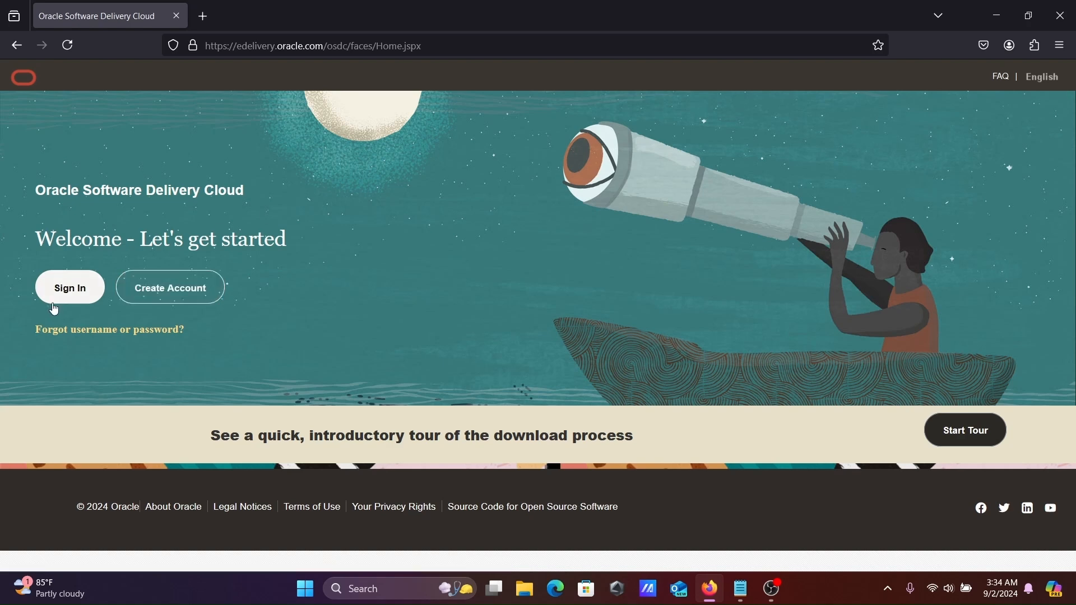
# Sign in, search 'informatica', and queue the PowerCenter and PowerConnect Adapters 7.9.6.4.0 package
pyautogui.click(70, 289)
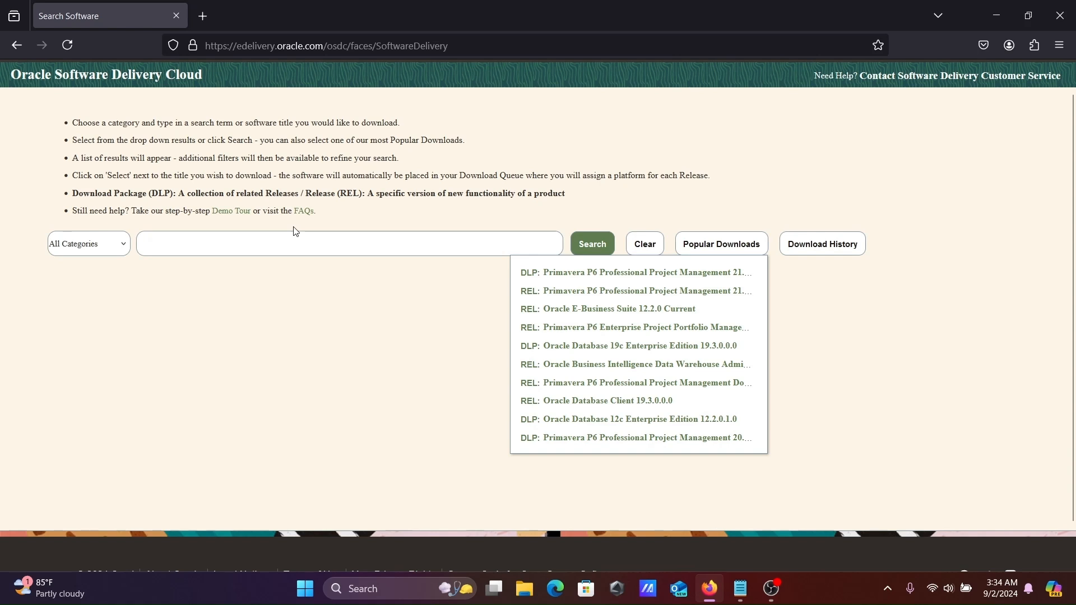
pyautogui.click(206, 248)
pyautogui.write('informatica')
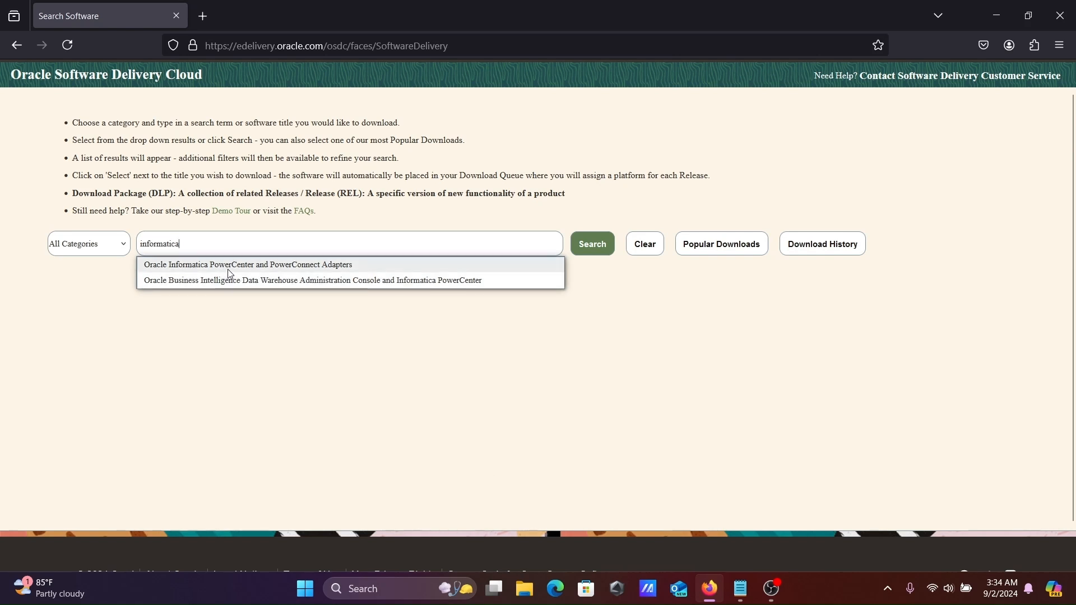
pyautogui.click(227, 269)
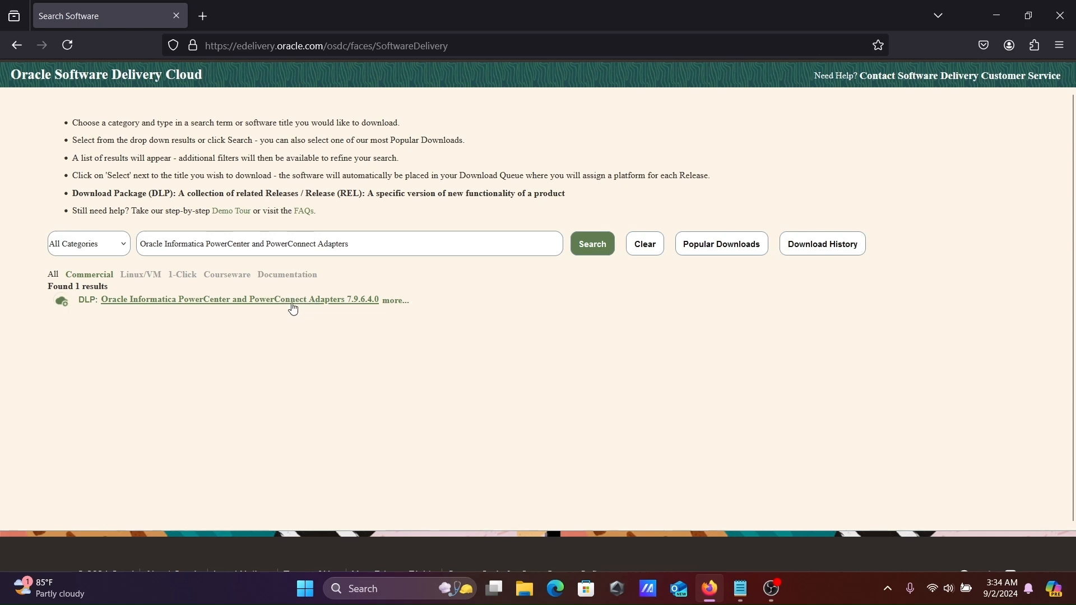
pyautogui.click(249, 307)
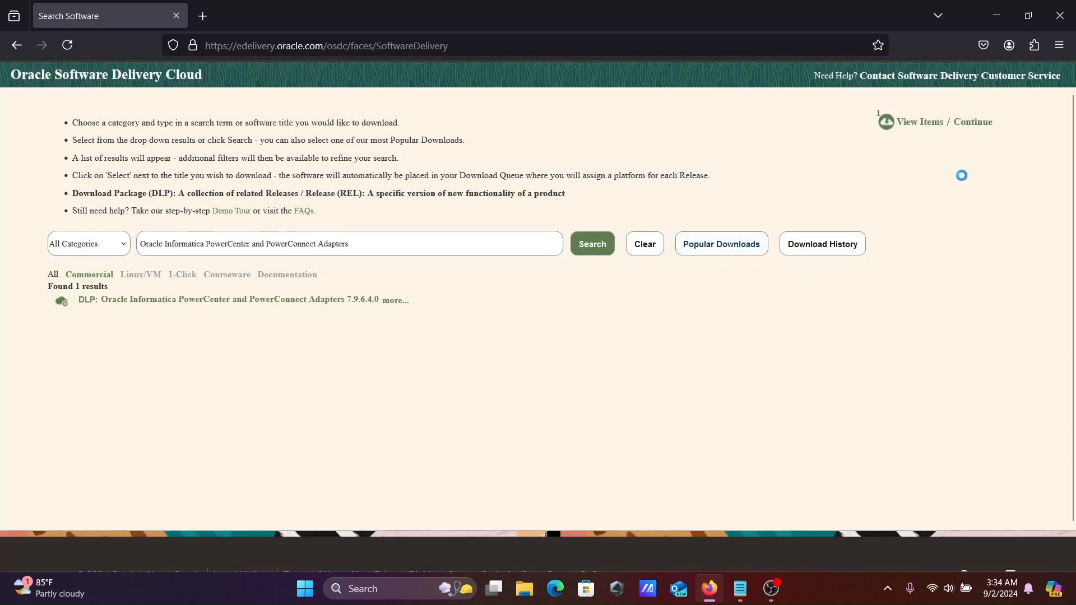
pyautogui.click(973, 124)
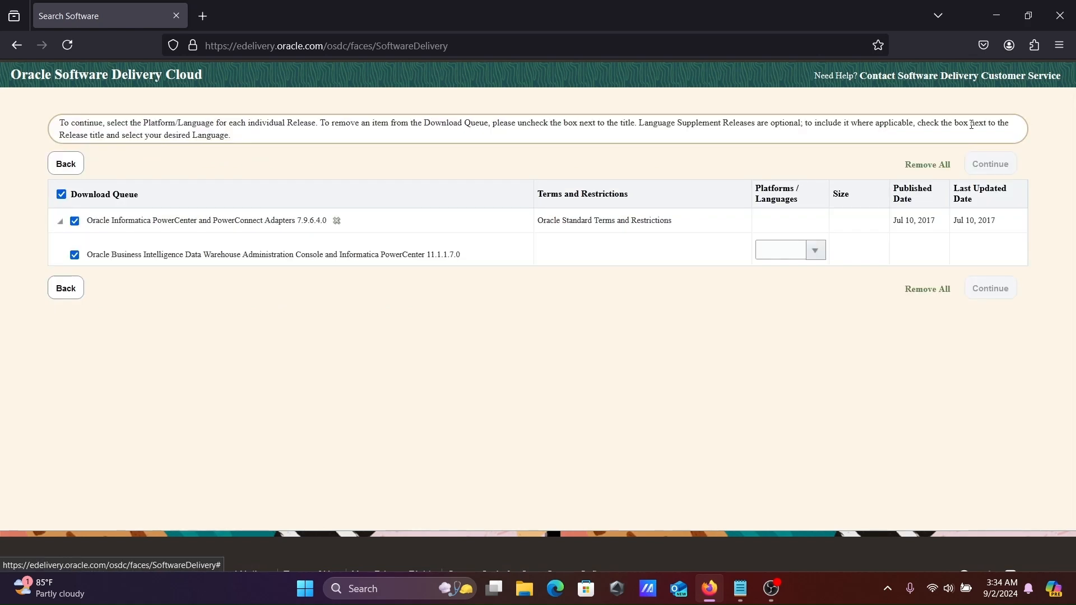
# Choose Microsoft Windows x64 (64-bit) as the release platform and accept the Oracle license
pyautogui.click(816, 250)
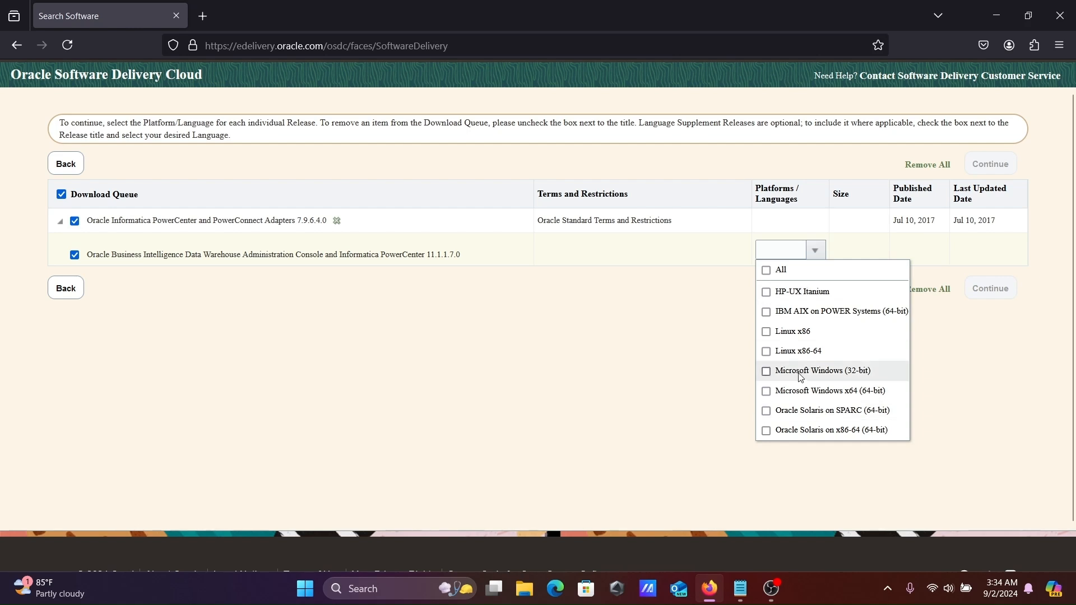
pyautogui.click(766, 392)
pyautogui.click(649, 389)
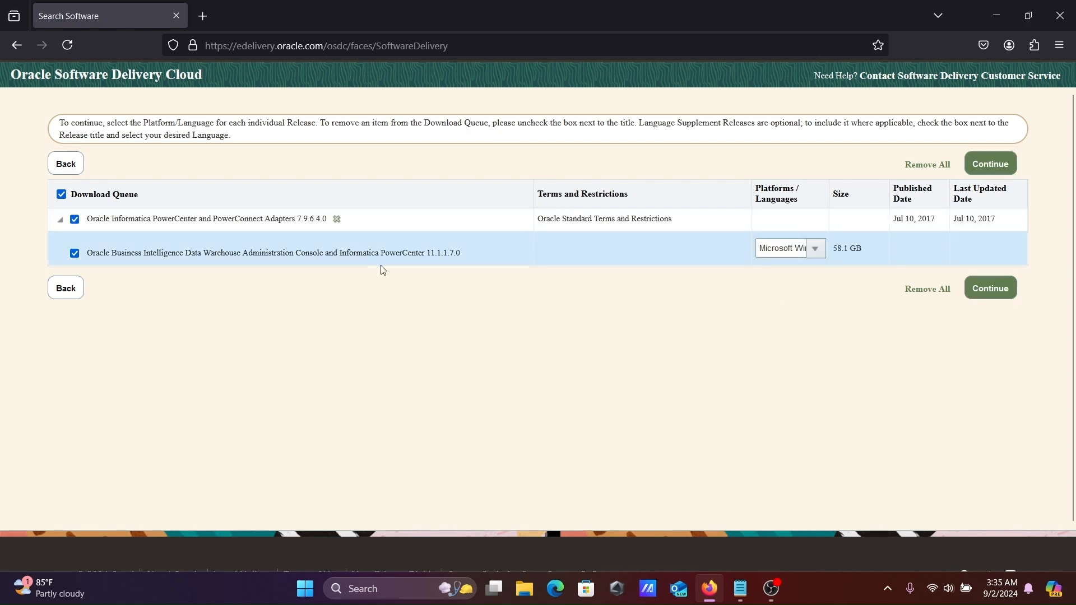
pyautogui.click(985, 291)
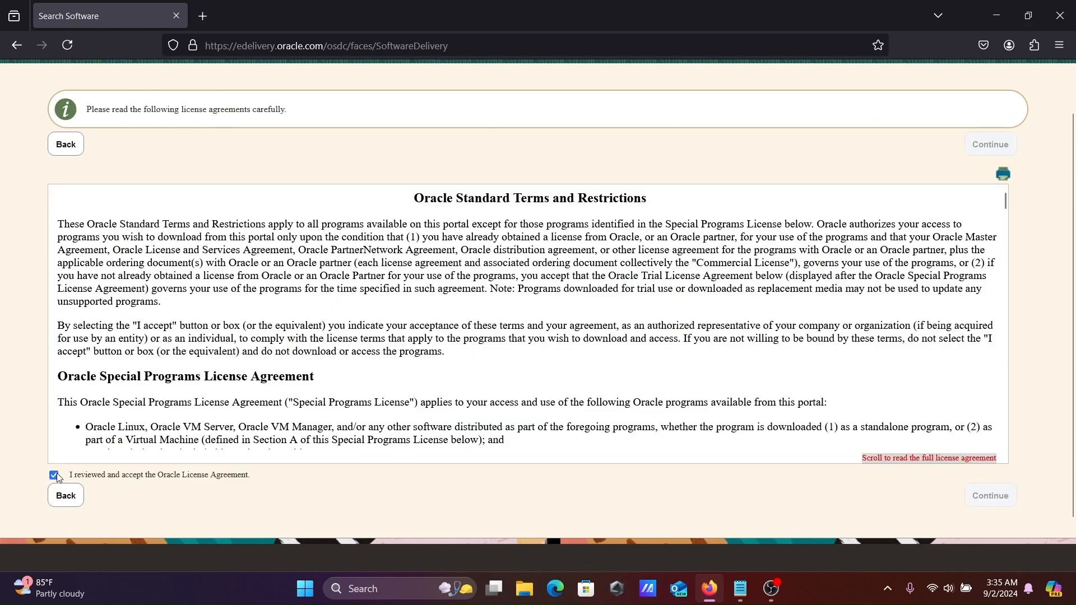
pyautogui.click(987, 488)
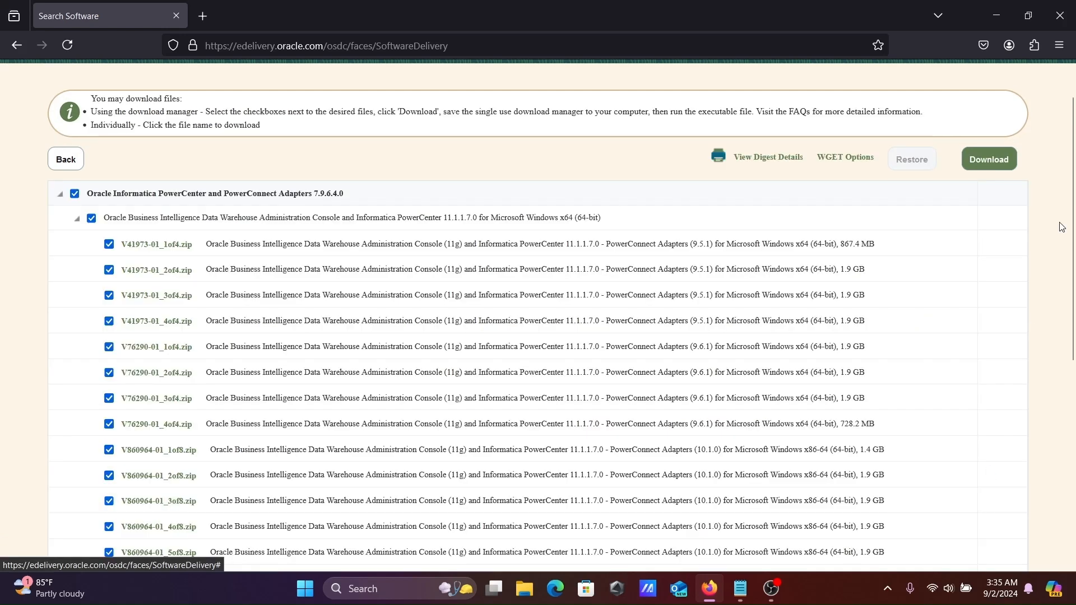
# Uncheck every file in the download list
pyautogui.scroll(-2, 1073, 225)
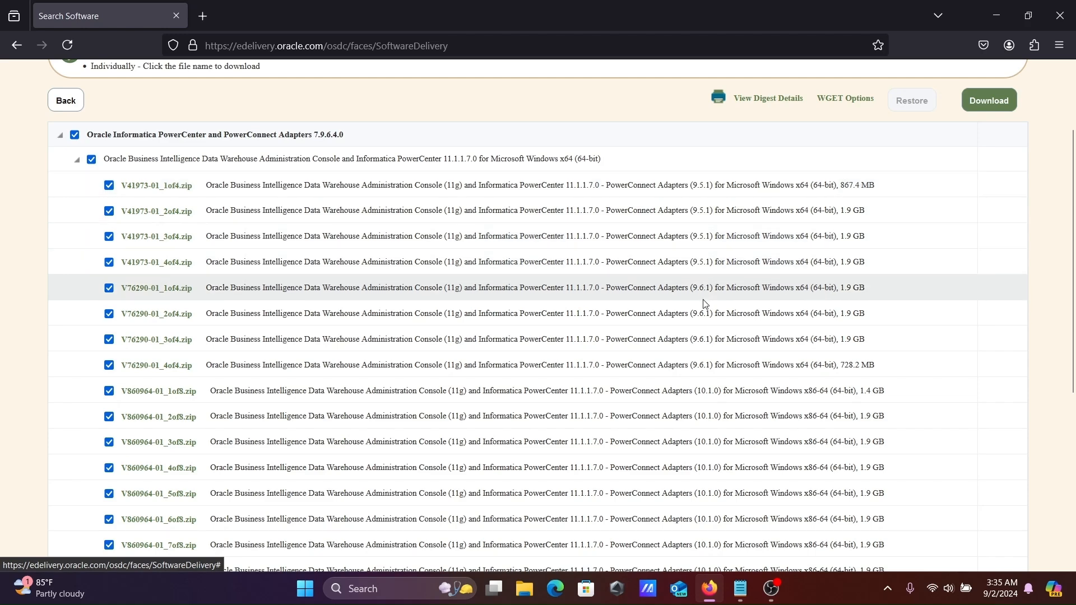
pyautogui.scroll(-2, 1074, 327)
pyautogui.scroll(-2, 1075, 327)
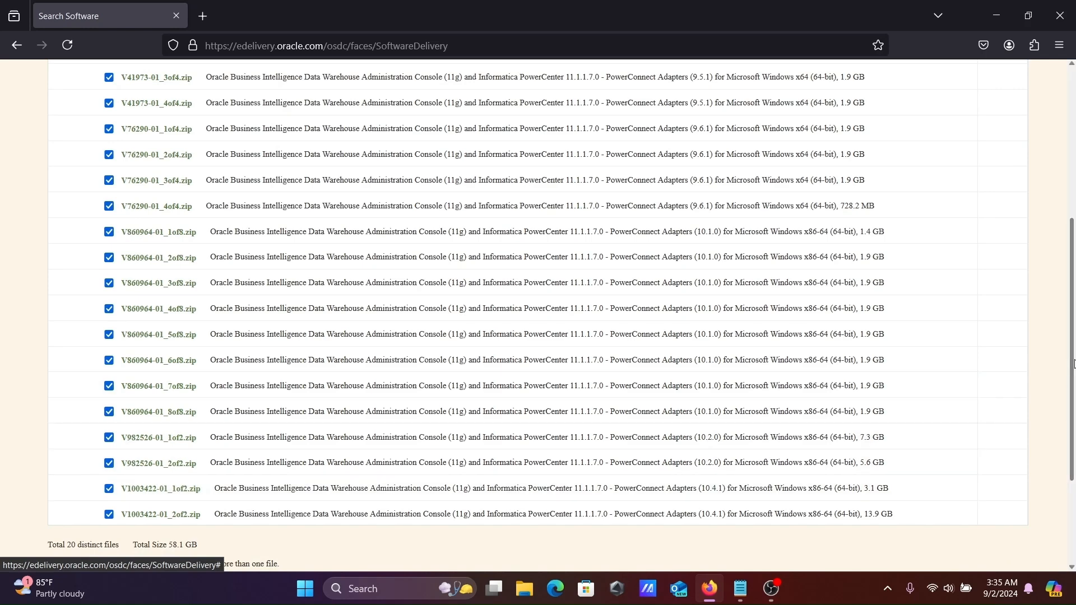
pyautogui.scroll(5, 1074, 363)
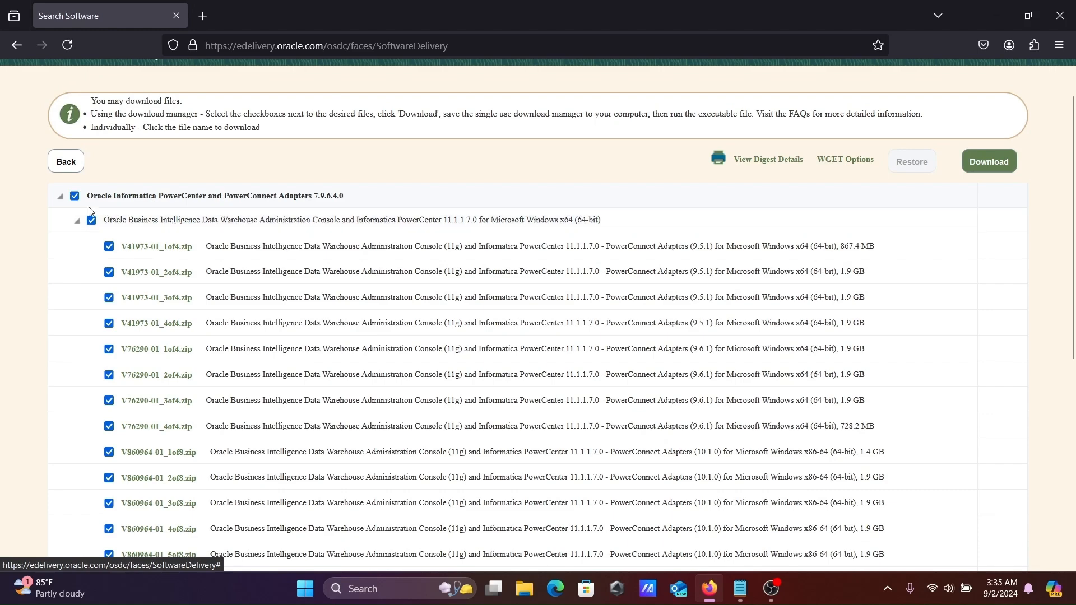
pyautogui.click(75, 196)
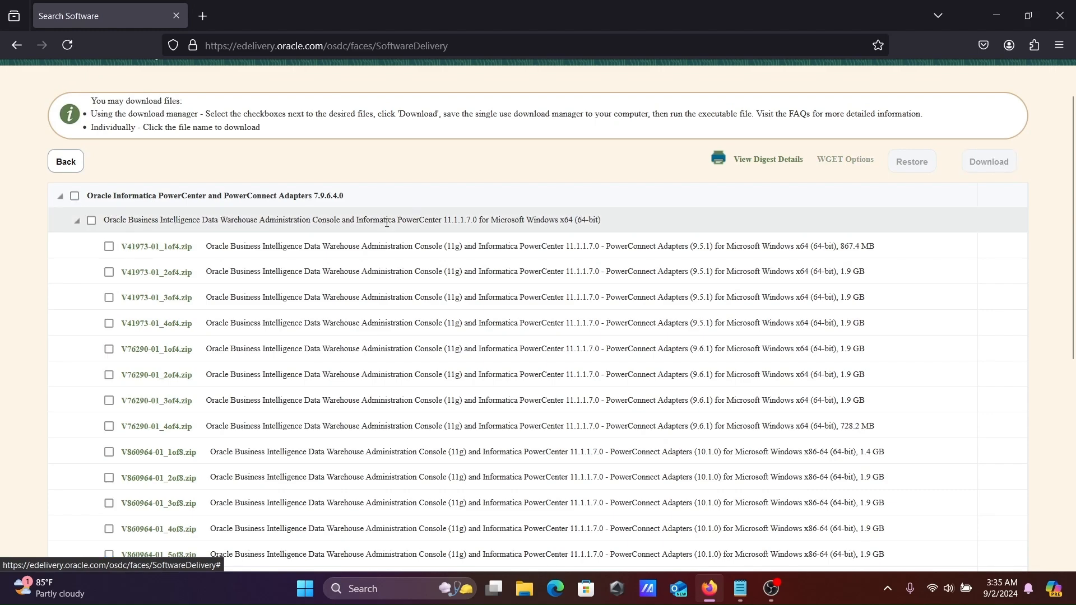
# Download V1003422-01_1of2.zip and V1003422-01_2of2.zip, check their progress, and minimize Firefox
pyautogui.scroll(-3, 1074, 271)
pyautogui.scroll(-3, 1074, 270)
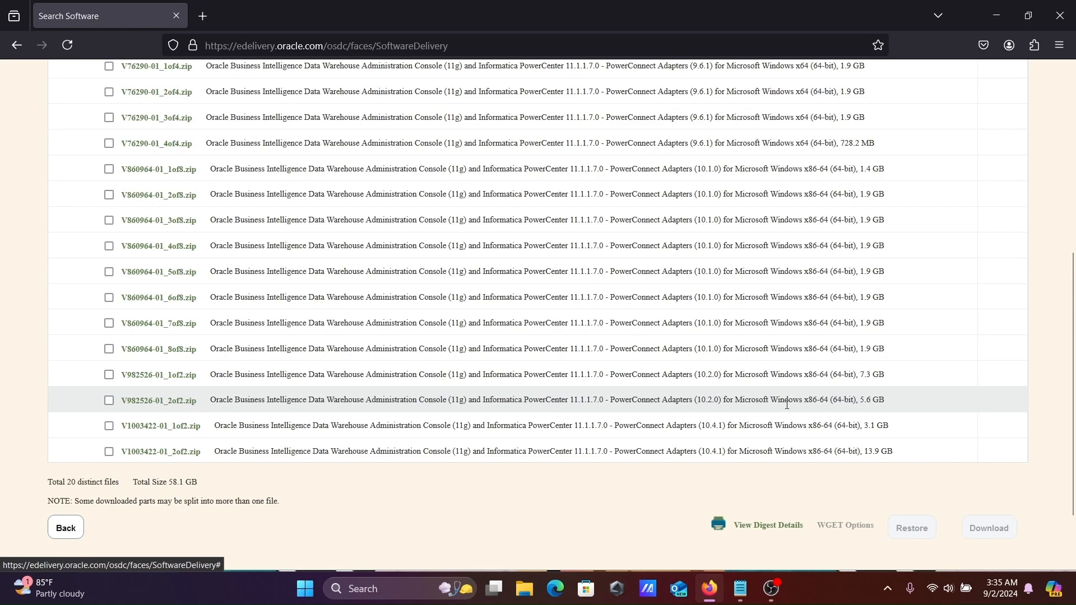
pyautogui.click(164, 427)
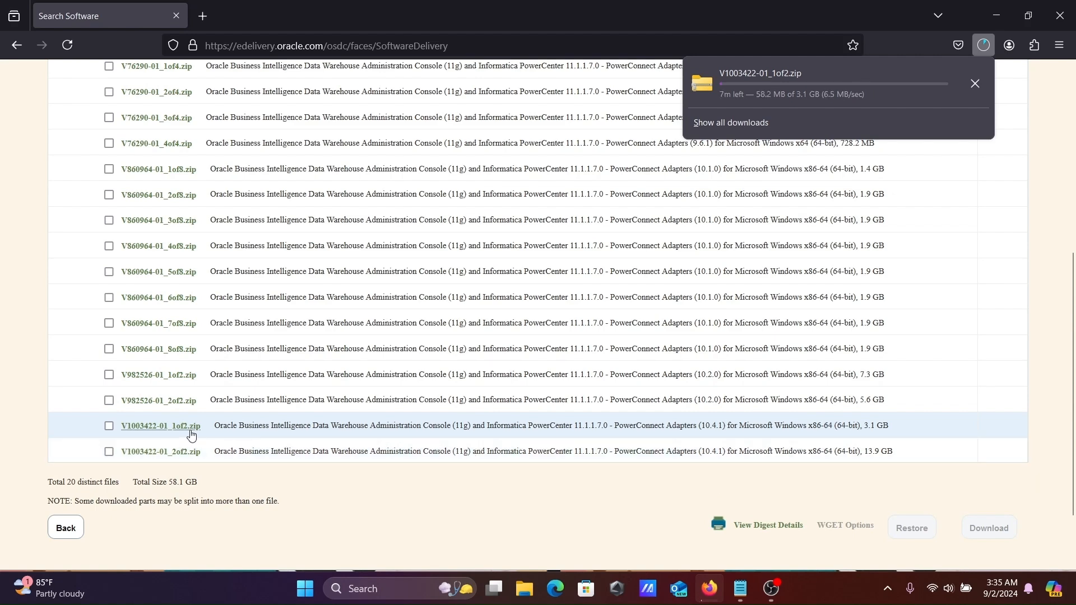
pyautogui.click(160, 452)
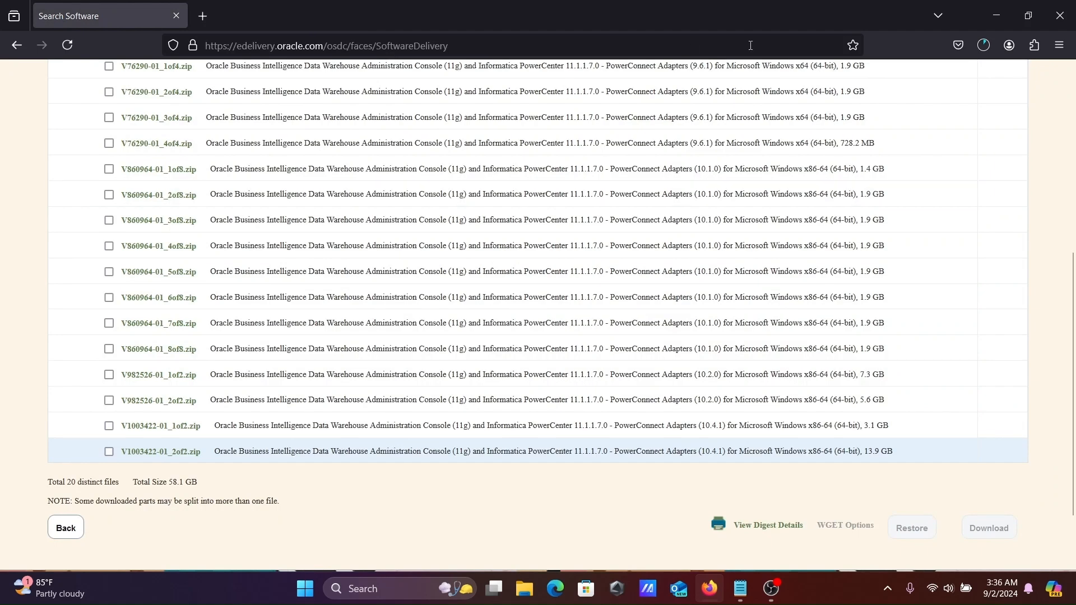
pyautogui.click(981, 47)
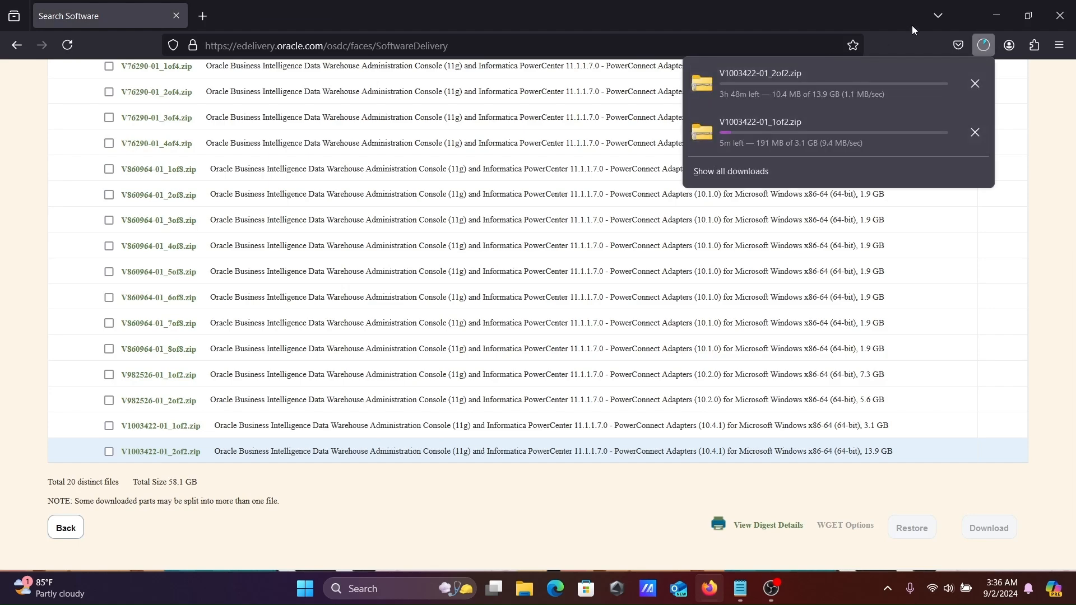
pyautogui.click(988, 3)
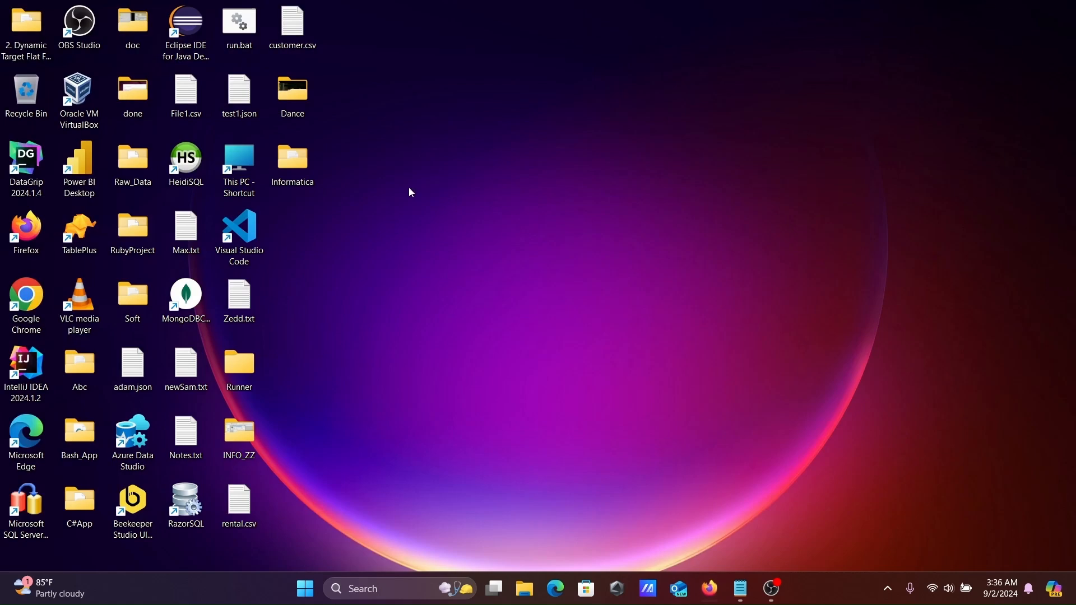
# Open the Informatica\Informatica10.4x64windows folder from the desktop
pyautogui.doubleClick(297, 164)
pyautogui.click(208, 131)
pyautogui.doubleClick(208, 131)
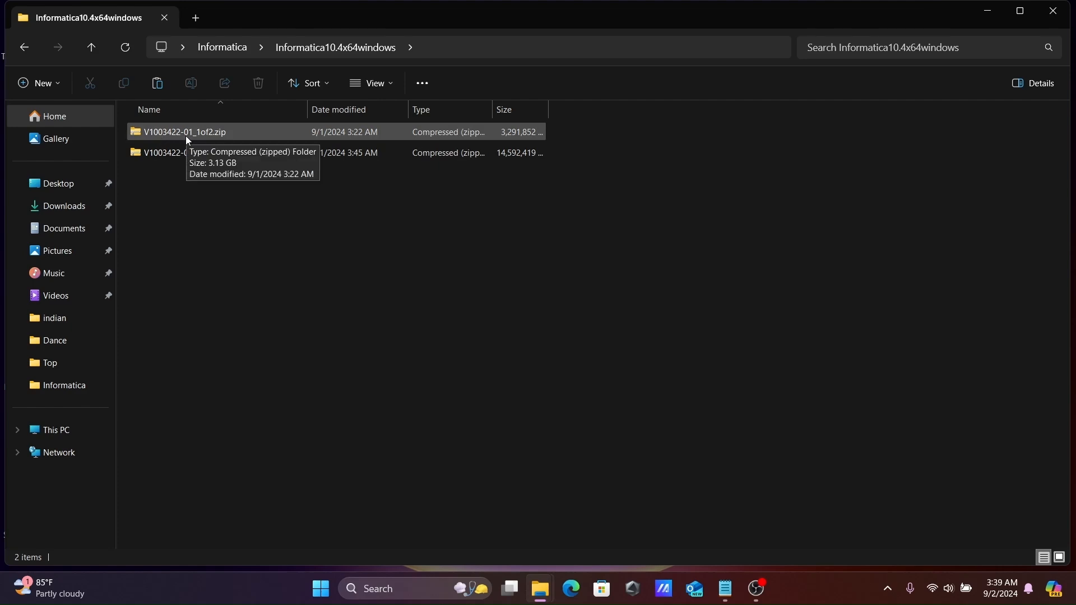
# Extract V1003422-01_1of2.zip with WinRAR into a V1003422-01_1of2 folder
pyautogui.click(186, 136)
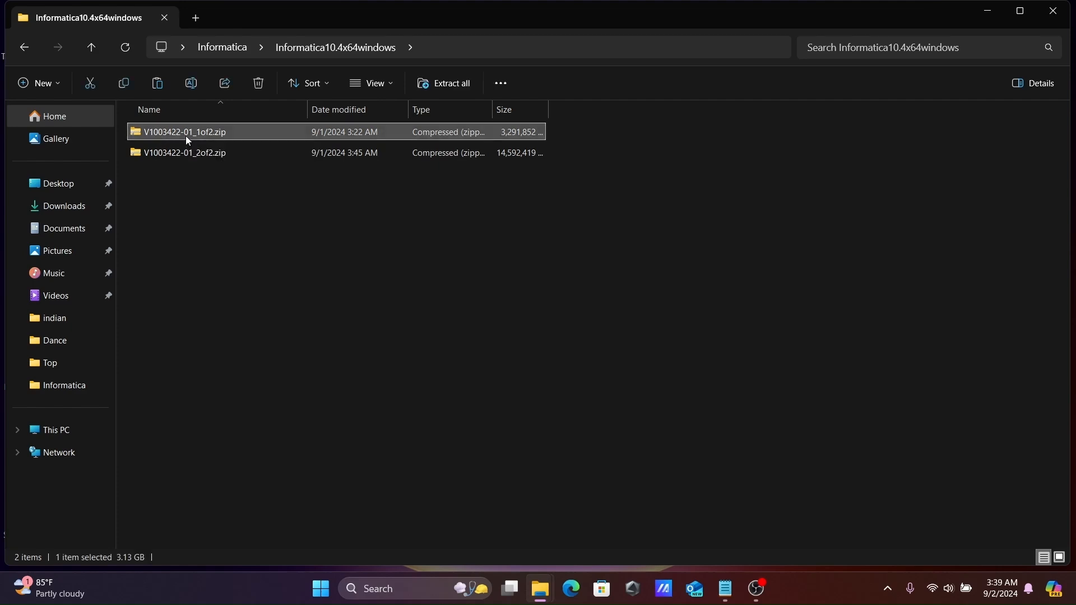
pyautogui.rightClick(187, 136)
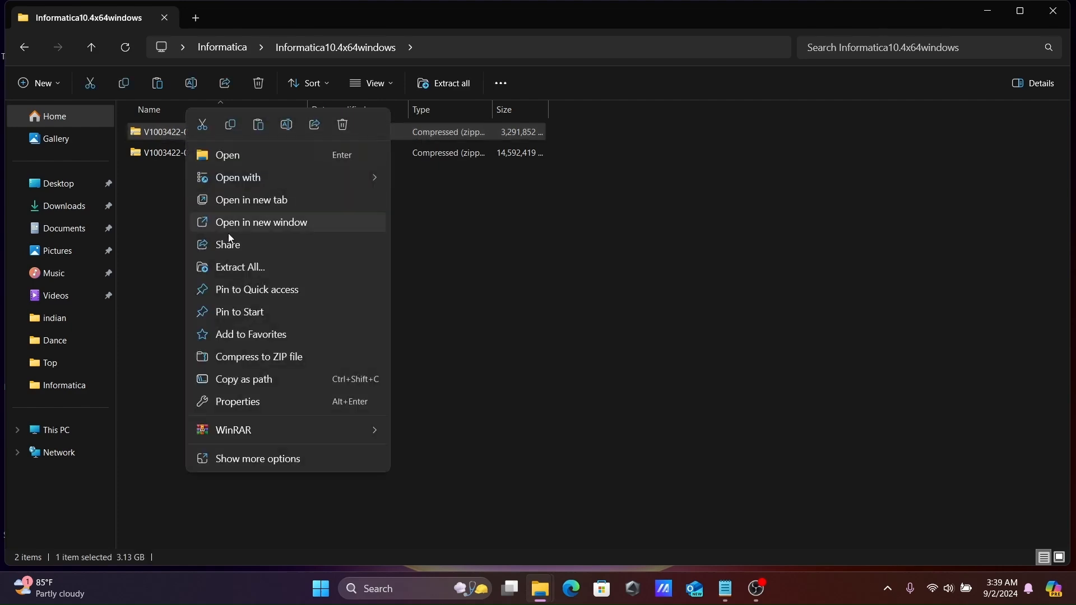
pyautogui.moveTo(291, 428)
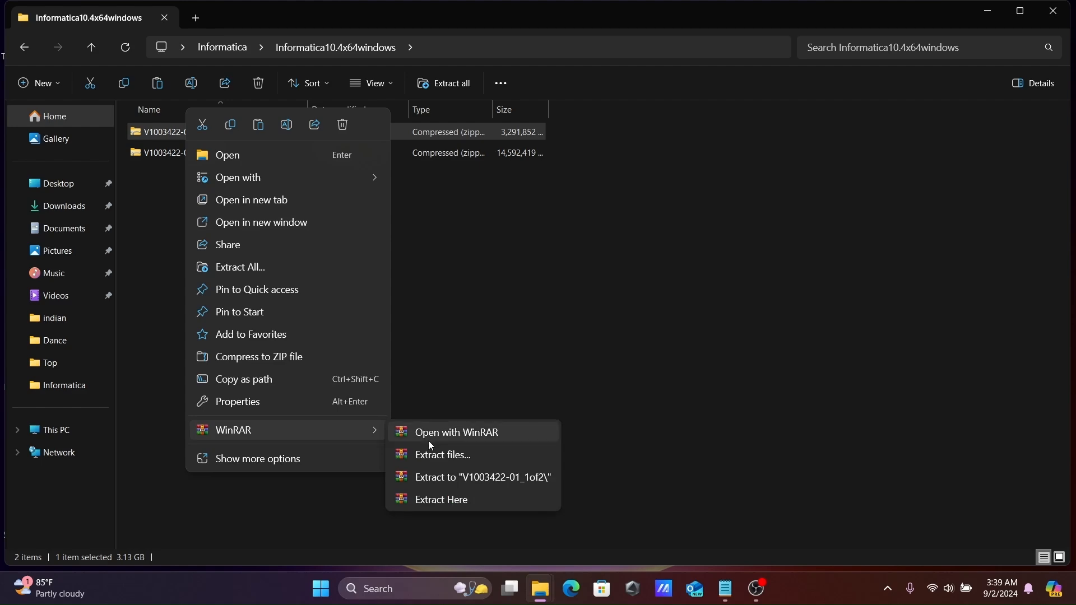
pyautogui.click(454, 459)
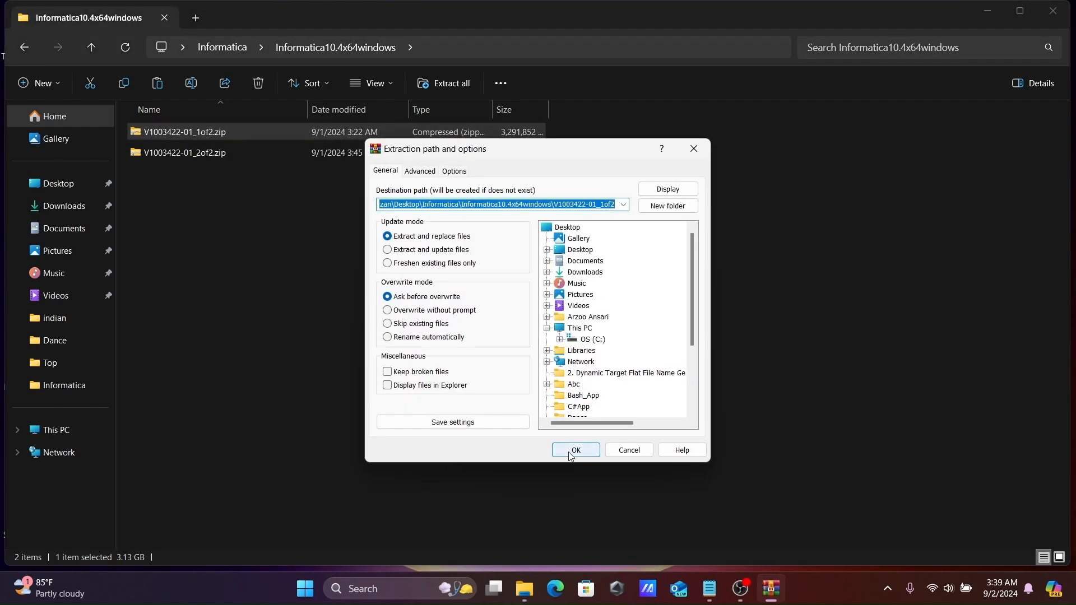
pyautogui.click(580, 453)
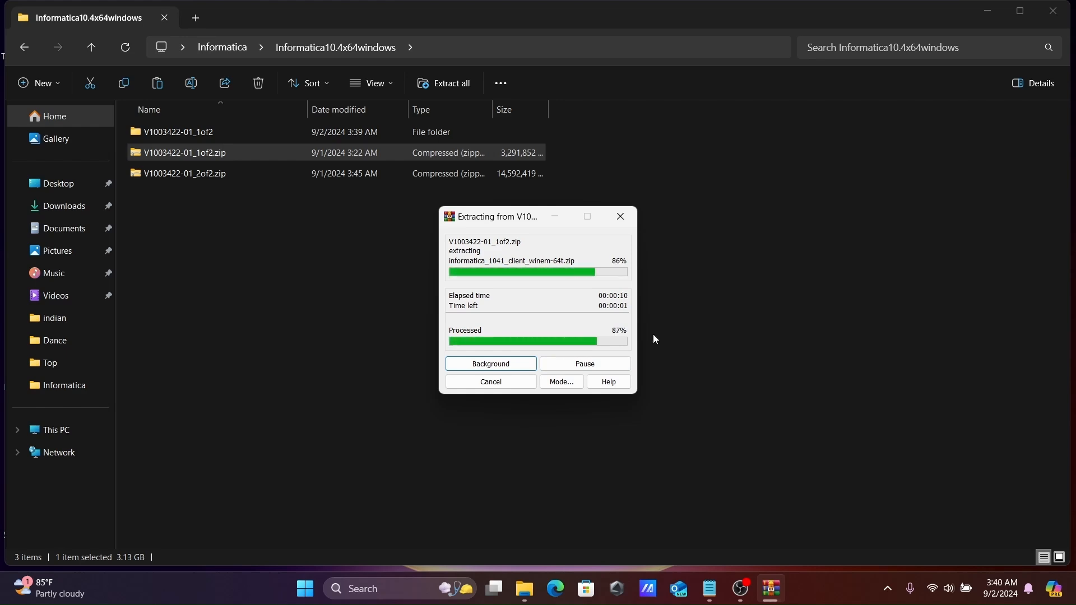
pyautogui.click(199, 175)
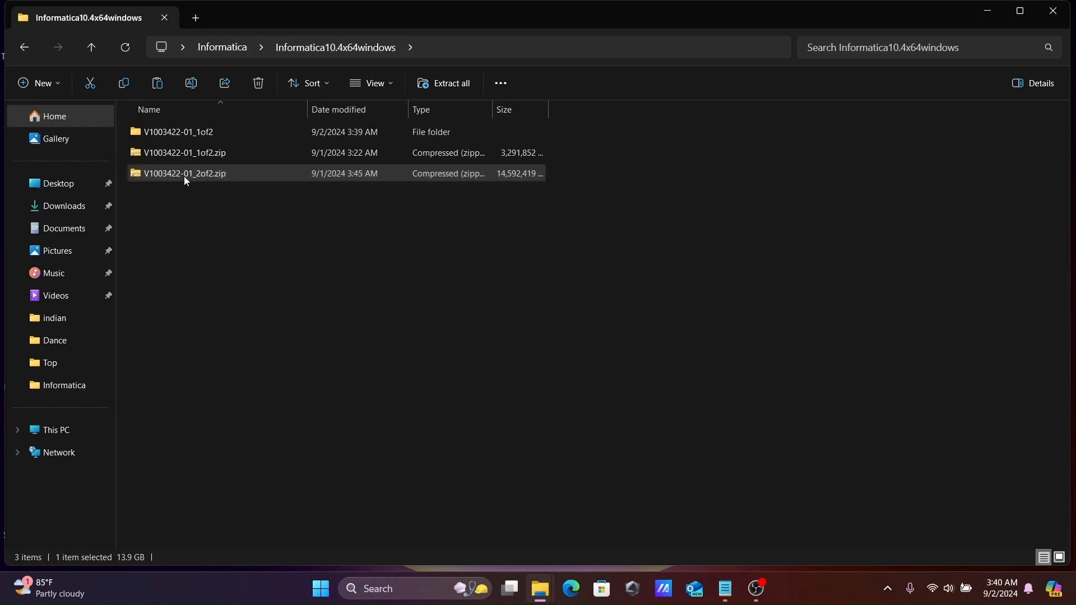
# Extract V1003422-01_2of2.zip with WinRAR, then open its V1003422-01_2of2\part2 folder
pyautogui.rightClick(184, 176)
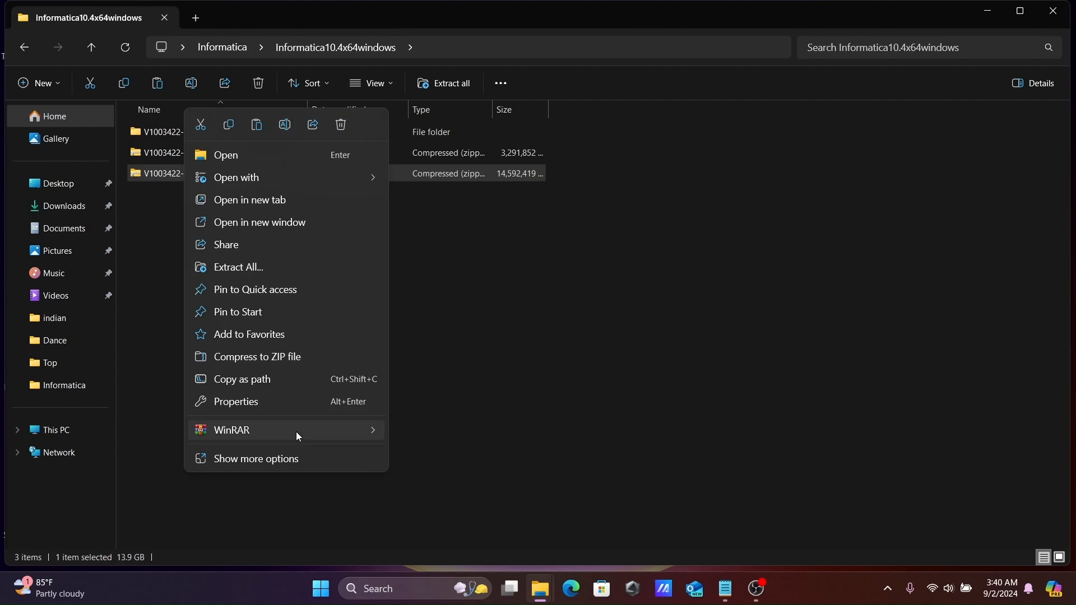
pyautogui.moveTo(328, 427)
pyautogui.click(457, 460)
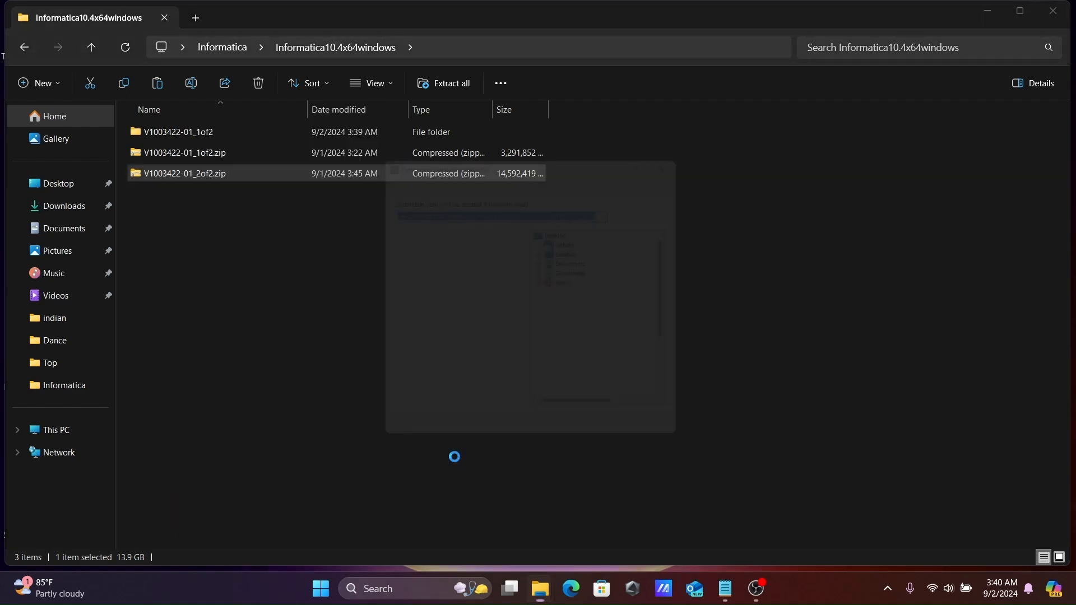
pyautogui.click(574, 451)
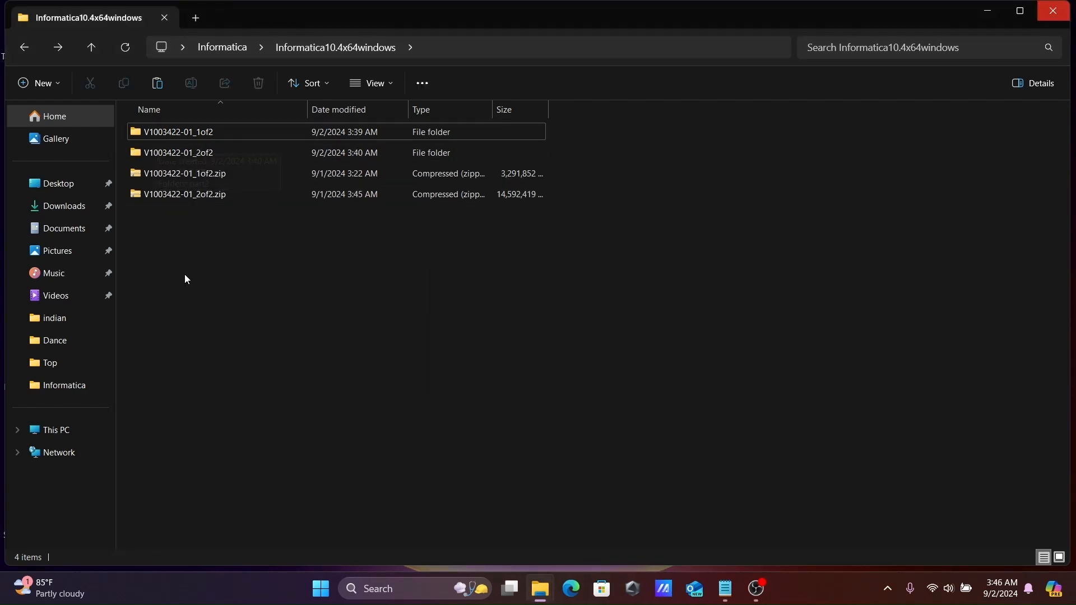
pyautogui.doubleClick(164, 153)
pyautogui.doubleClick(156, 131)
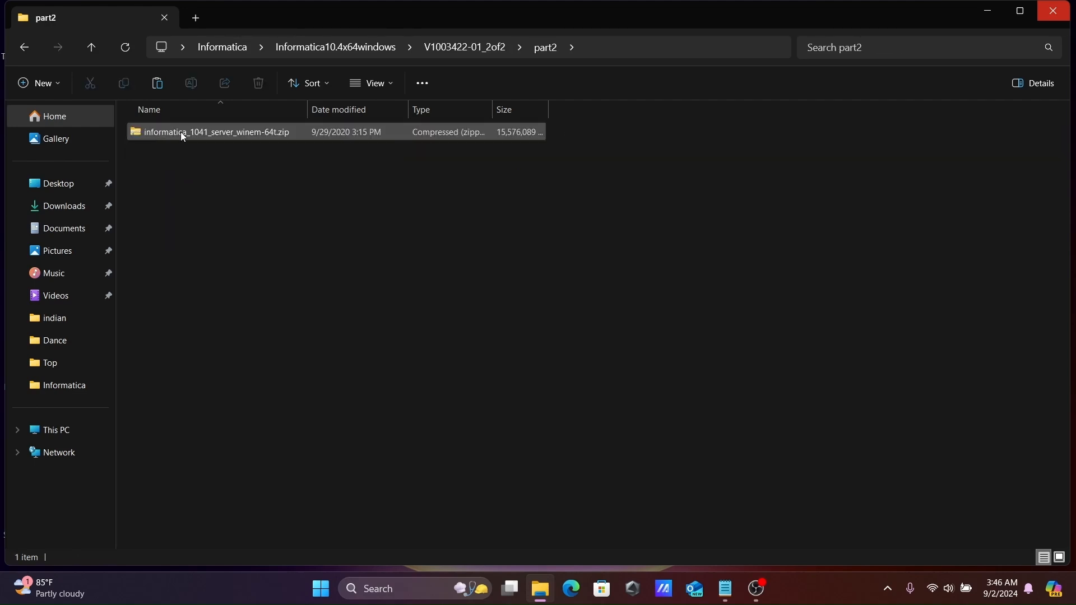
# Copy informatica_1041_server_winem-64t.zip (14.8 GB) from part2 into V1003422-01_1of2\part1
pyautogui.click(214, 135)
pyautogui.rightClick(215, 137)
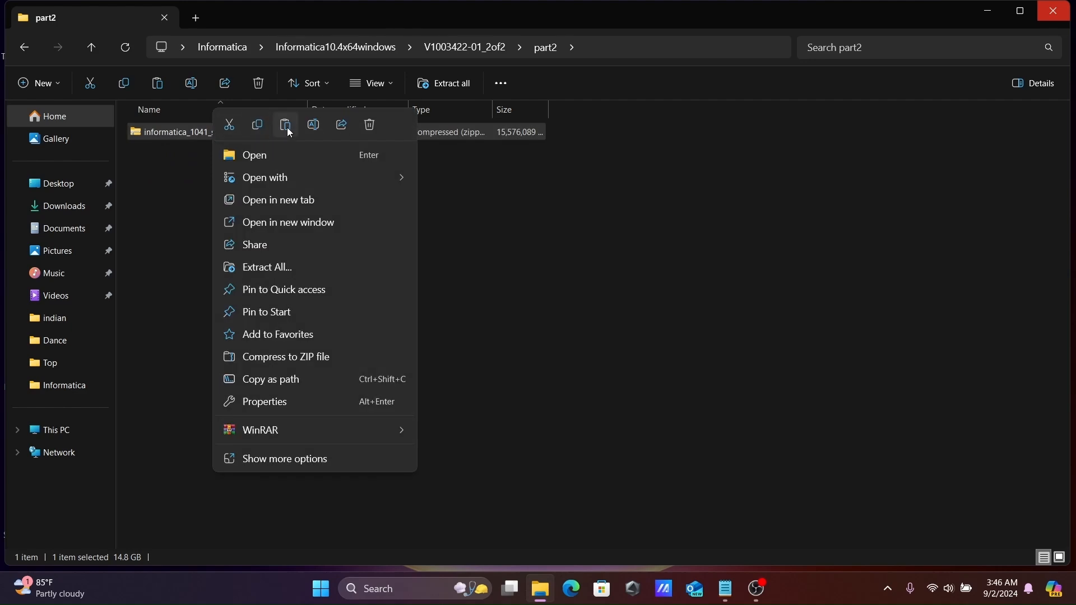
pyautogui.click(257, 128)
pyautogui.click(23, 49)
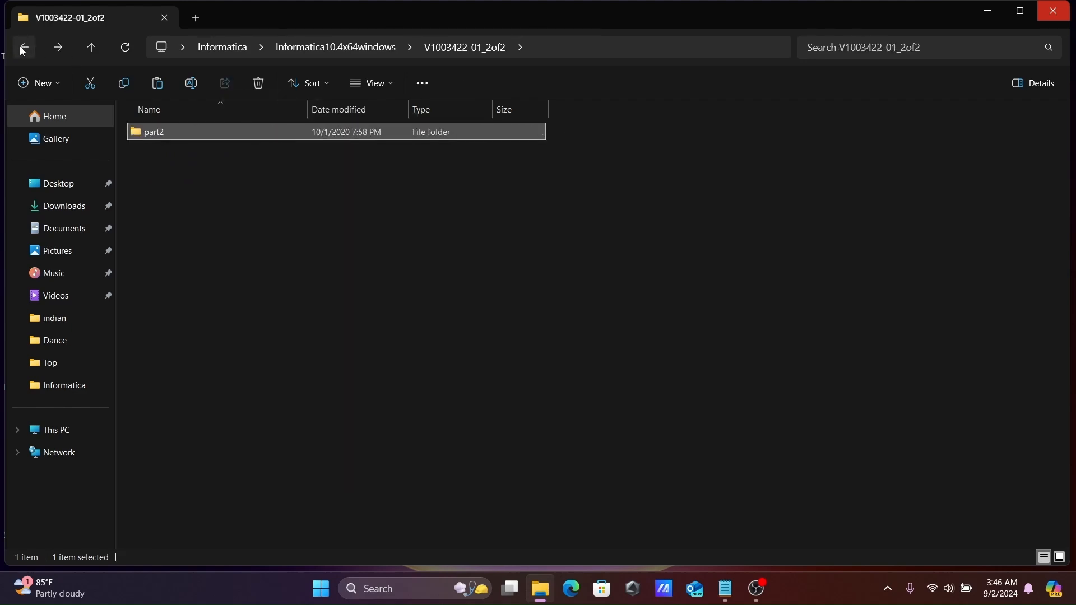
pyautogui.click(23, 50)
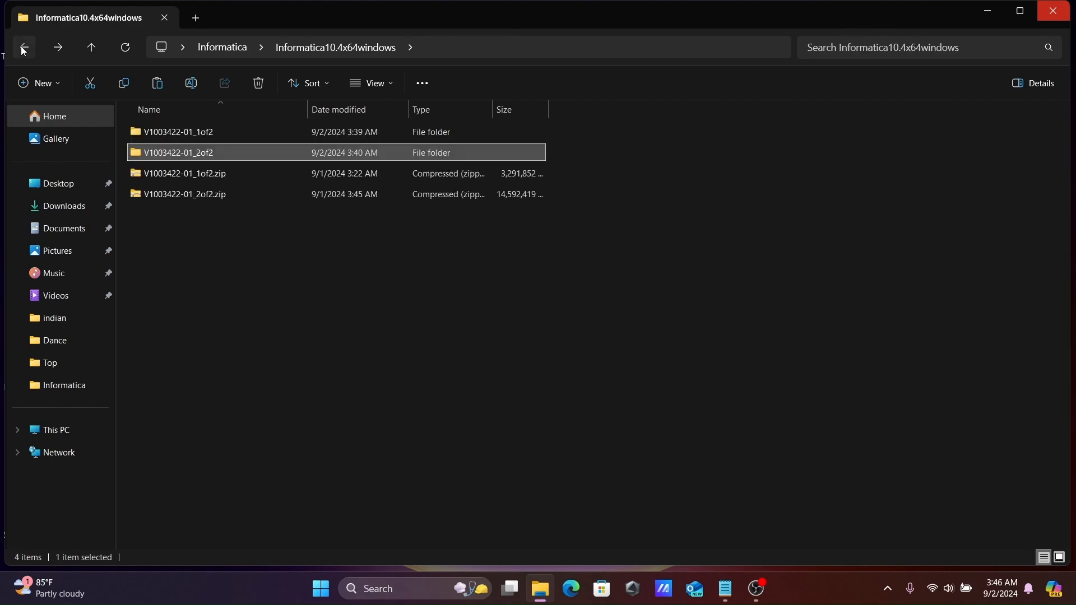
pyautogui.doubleClick(177, 132)
pyautogui.doubleClick(178, 133)
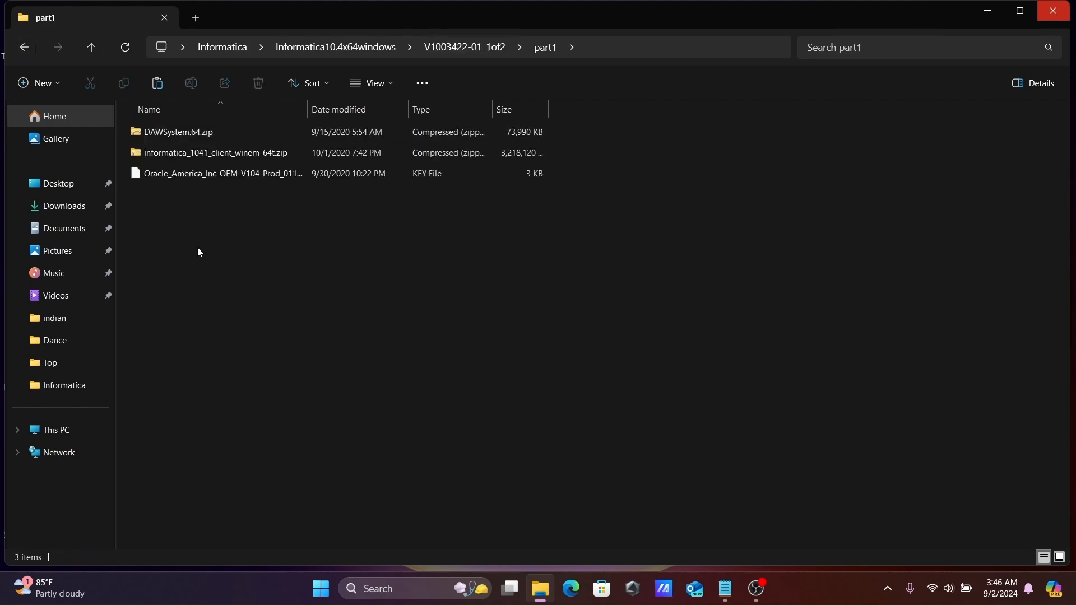
pyautogui.hotkey('ctrl', 'v')
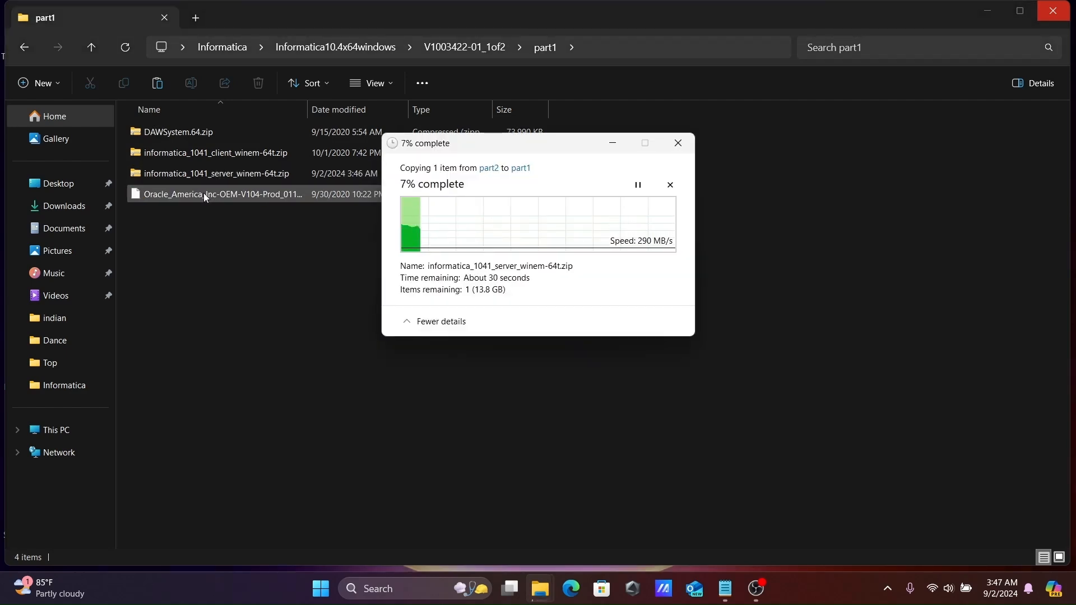
pyautogui.moveTo(474, 149); pyautogui.dragTo(445, 241)
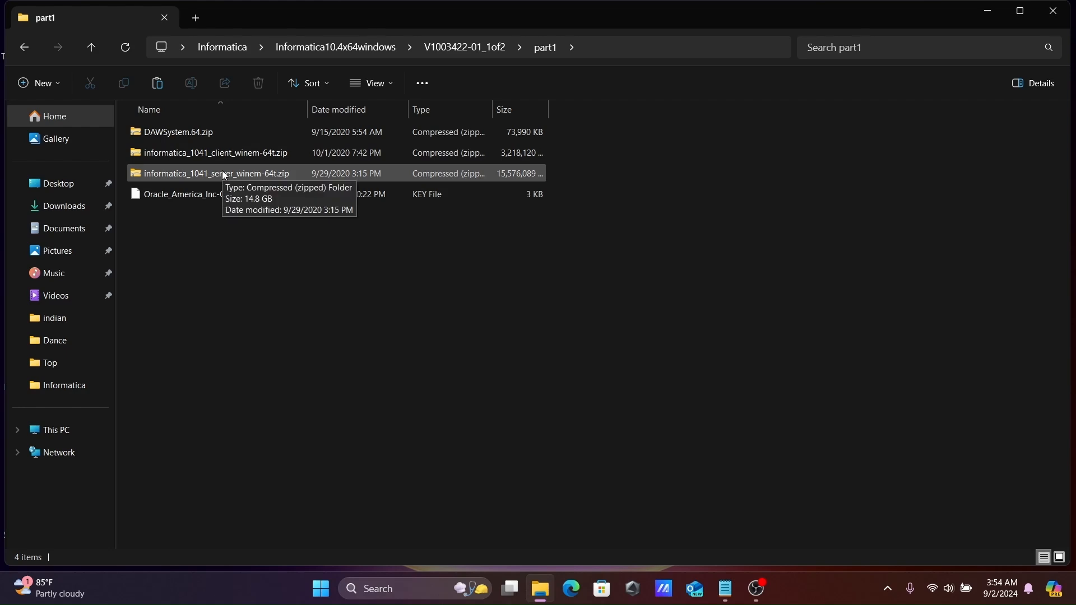
# Extract informatica_1041_server_winem-64t.zip with WinRAR into its own folder inside part1
pyautogui.click(188, 175)
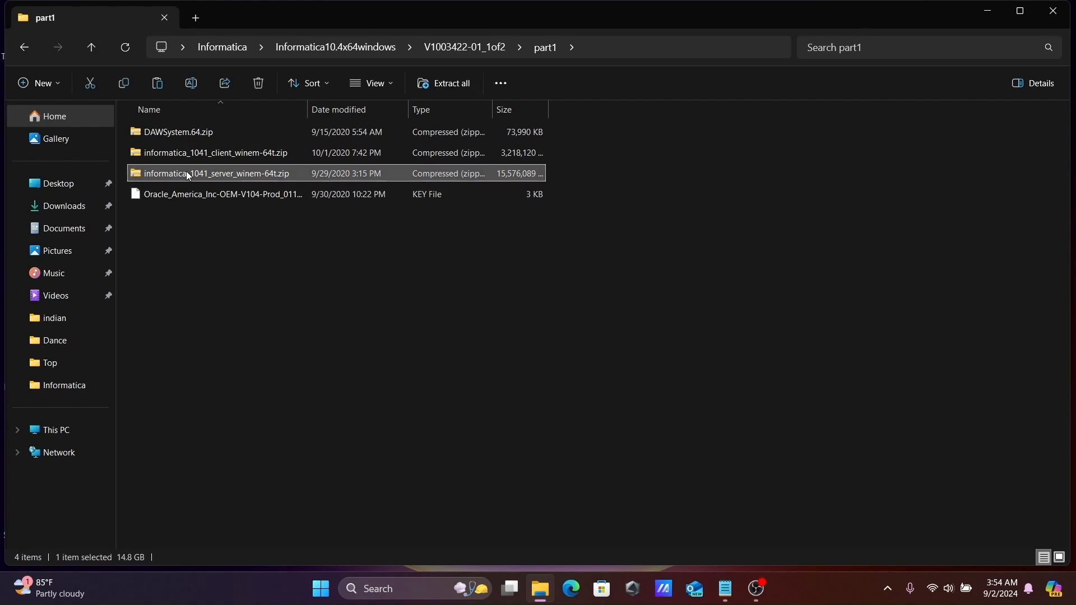
pyautogui.rightClick(189, 175)
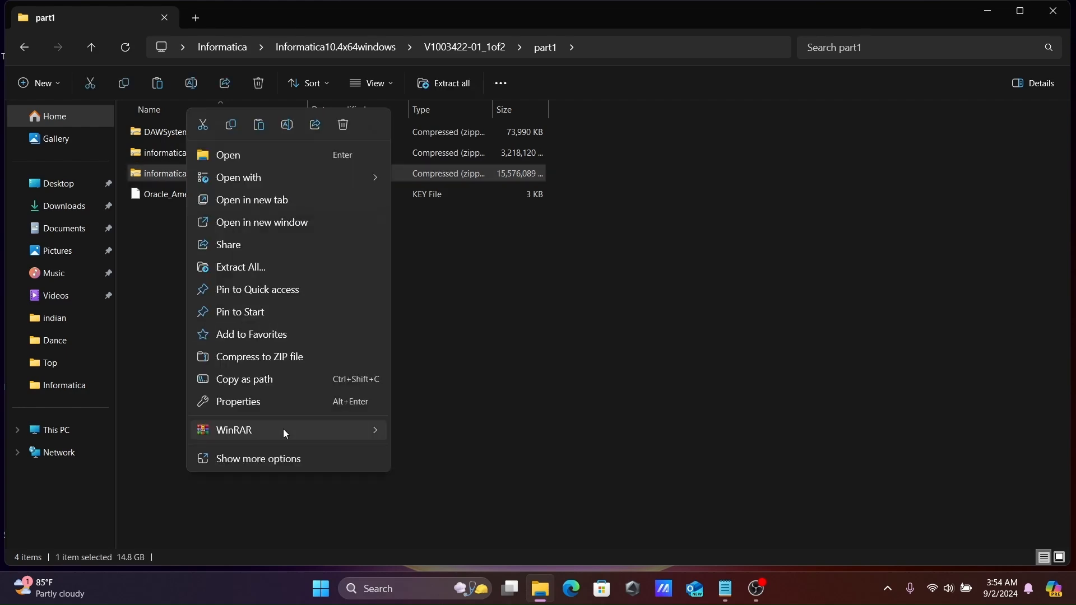
pyautogui.moveTo(284, 430)
pyautogui.click(430, 457)
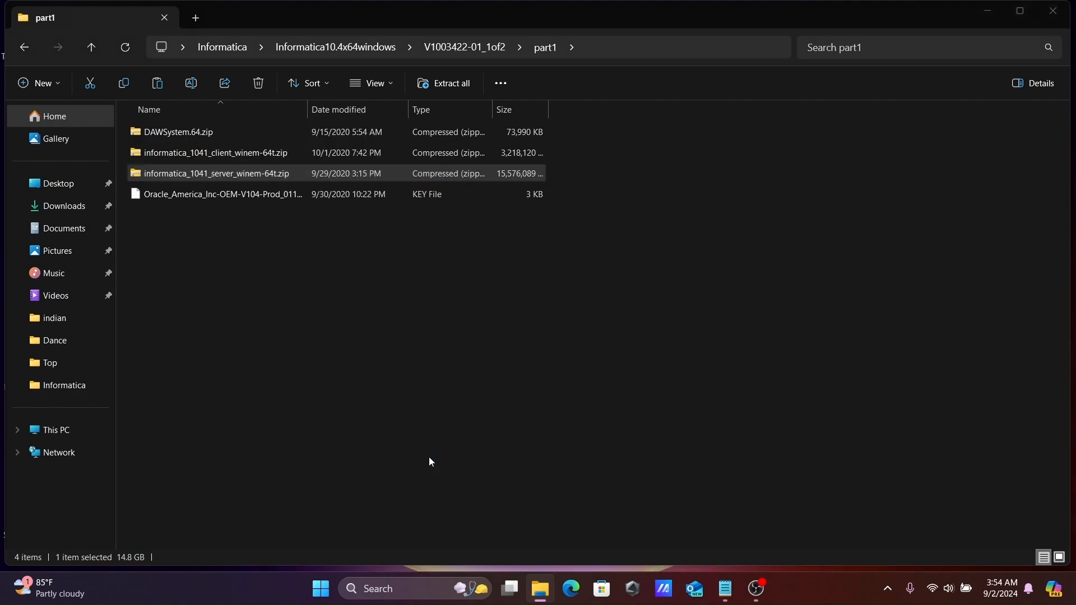
pyautogui.click(579, 453)
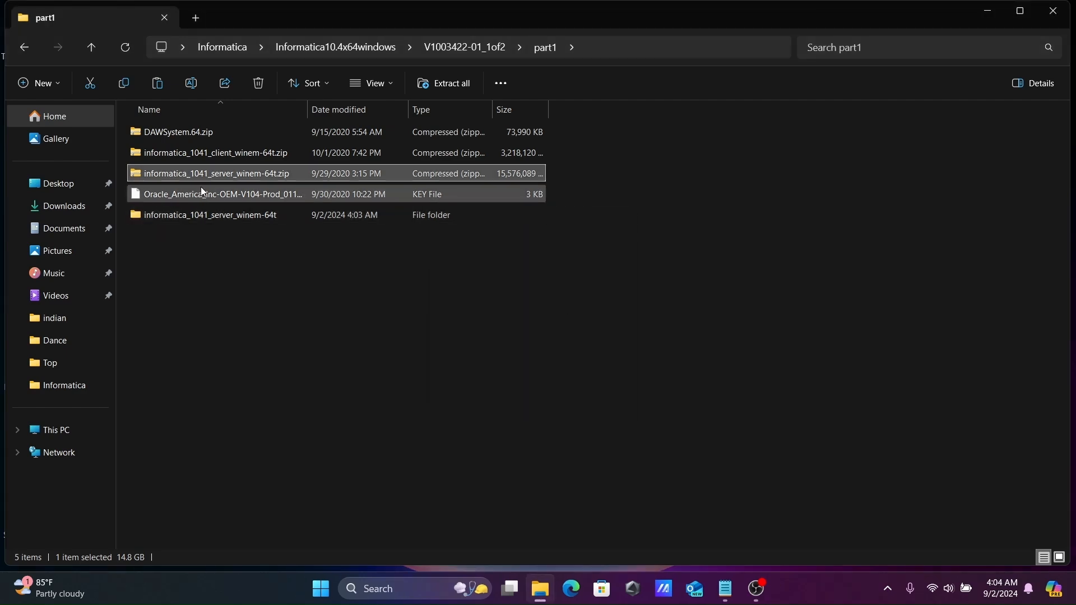
# Extract informatica_1041_client_winem-64t.zip with WinRAR into an informatica_1041_client_winem-64t folder
pyautogui.rightClick(187, 153)
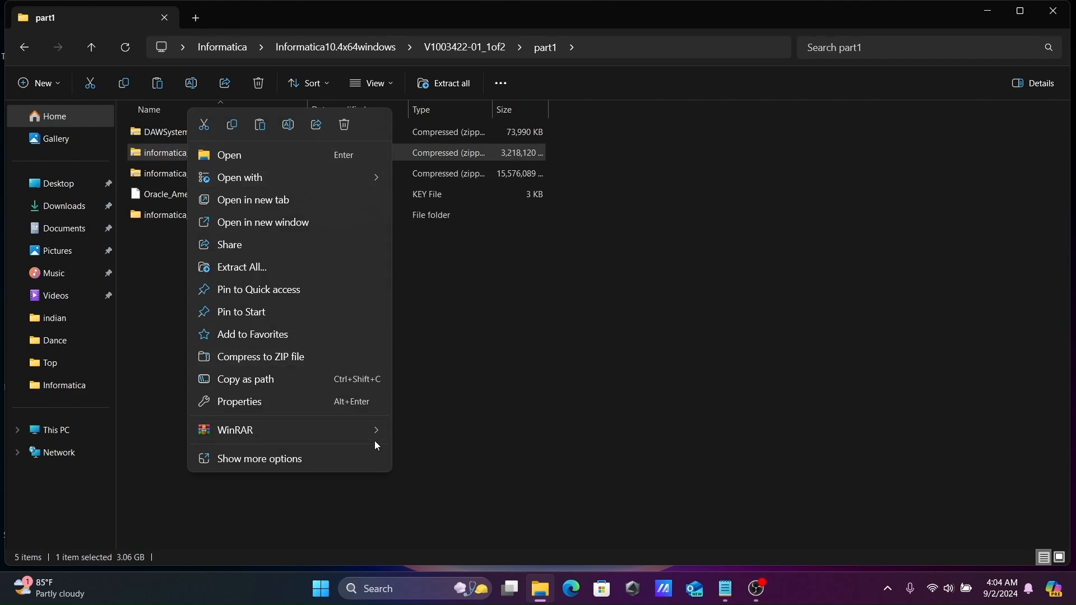
pyautogui.moveTo(344, 435)
pyautogui.click(449, 449)
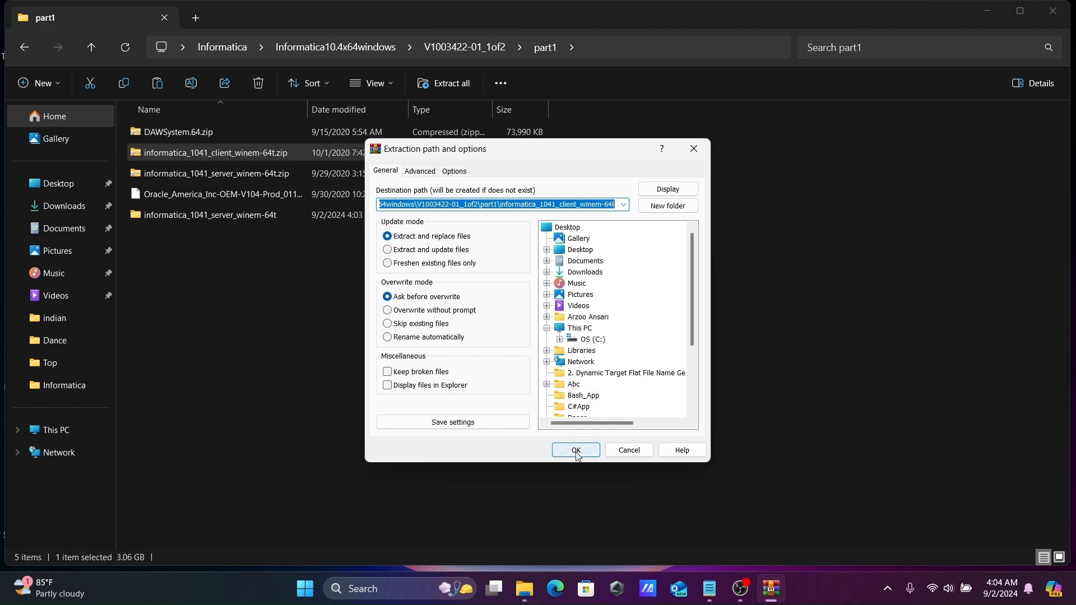
pyautogui.click(576, 450)
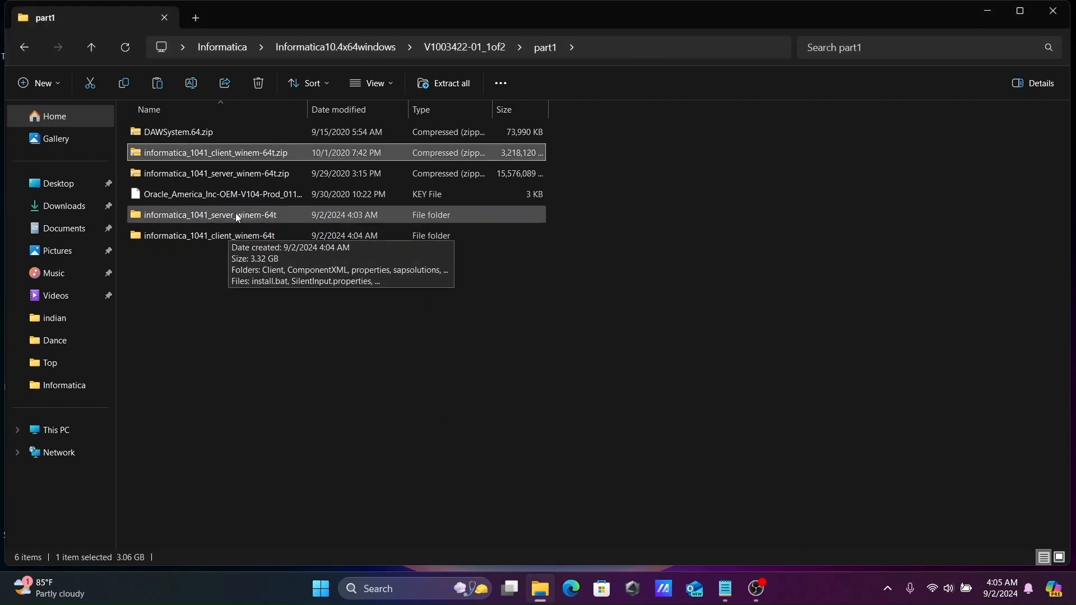
# Delete the server and client installer zips from part1, keeping their extracted folders
pyautogui.click(204, 156)
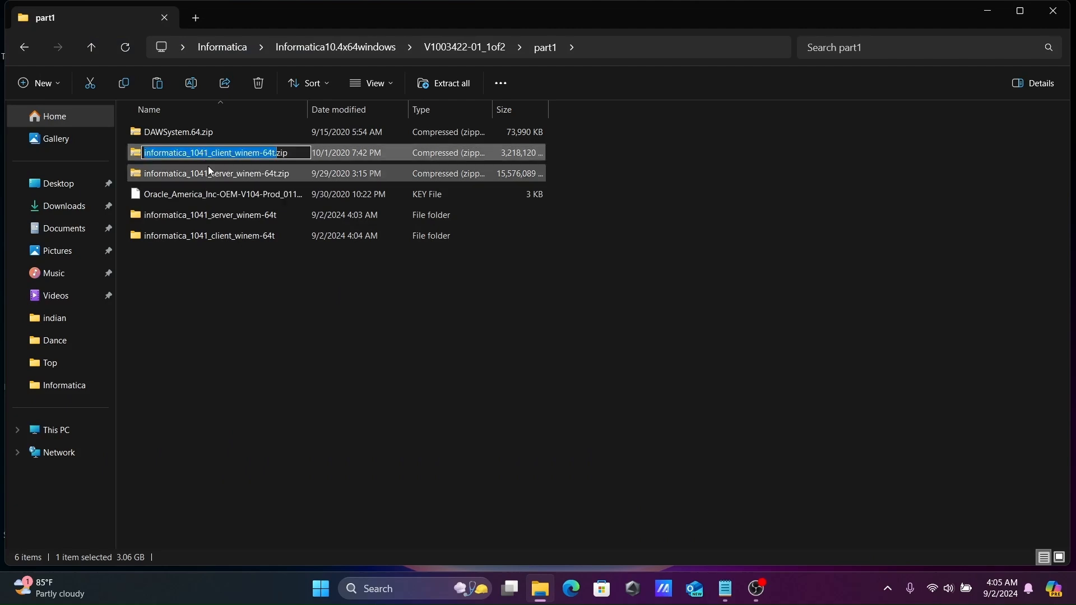
pyautogui.click(208, 167)
pyautogui.press('Delete')
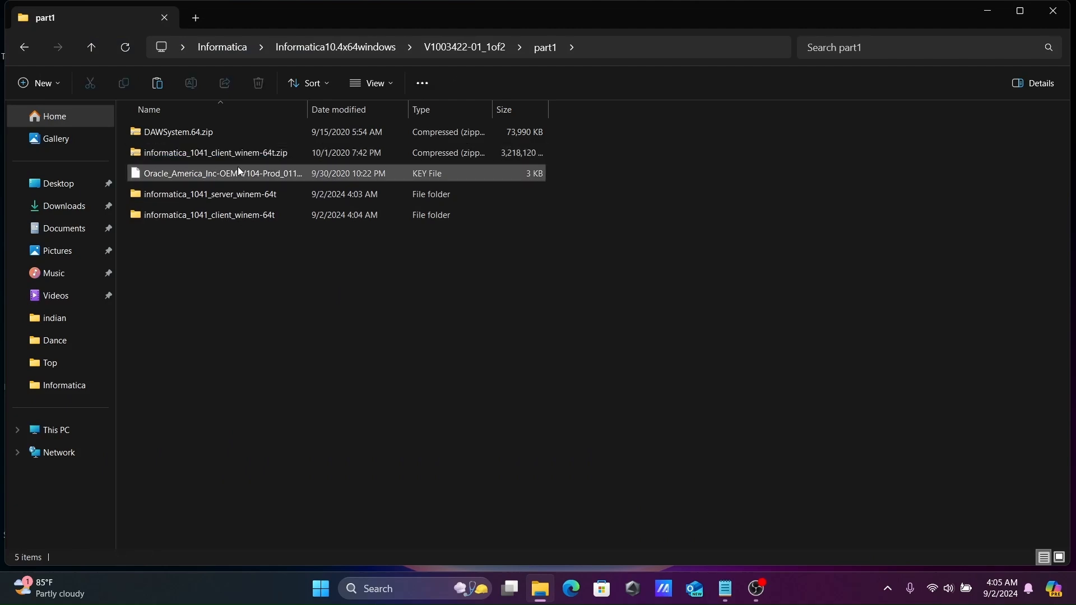
pyautogui.click(206, 153)
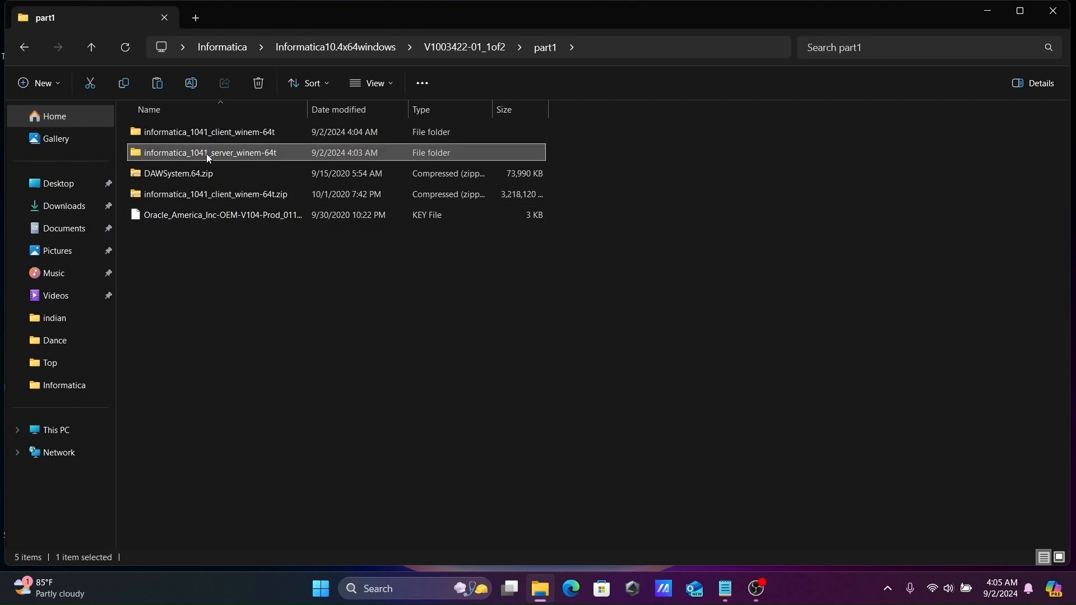
pyautogui.click(171, 200)
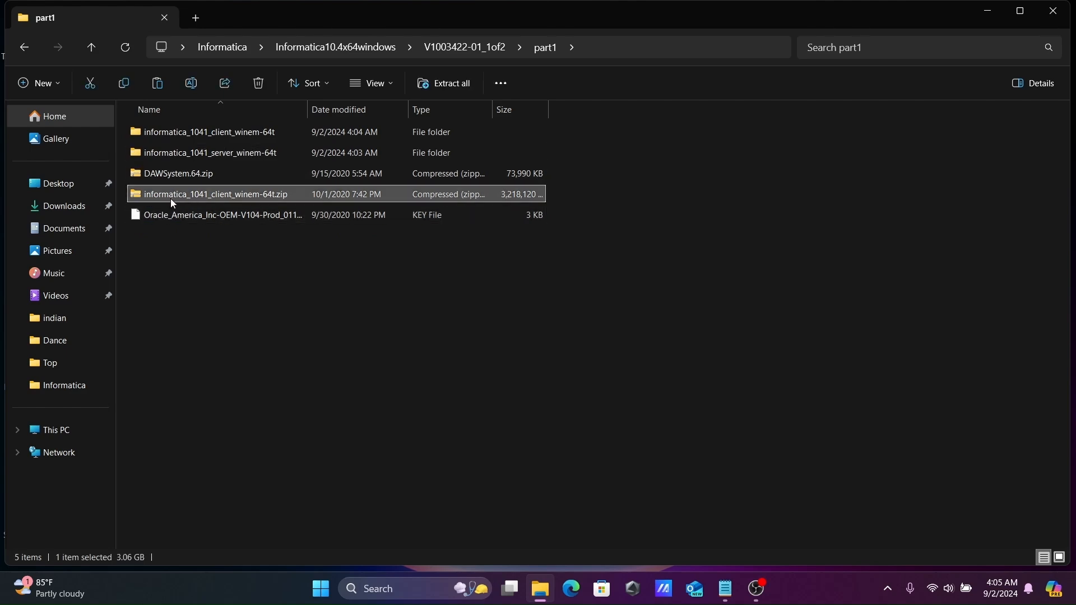
pyautogui.press('Delete')
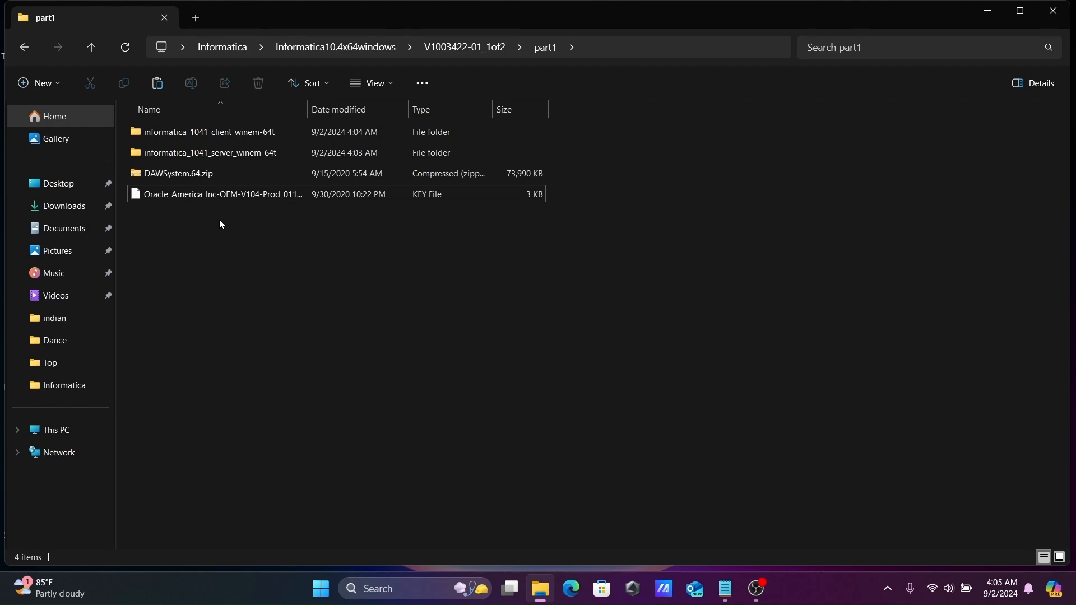
# Run install.exe from the informatica_1041_server_winem-64t > Server folder
pyautogui.doubleClick(201, 151)
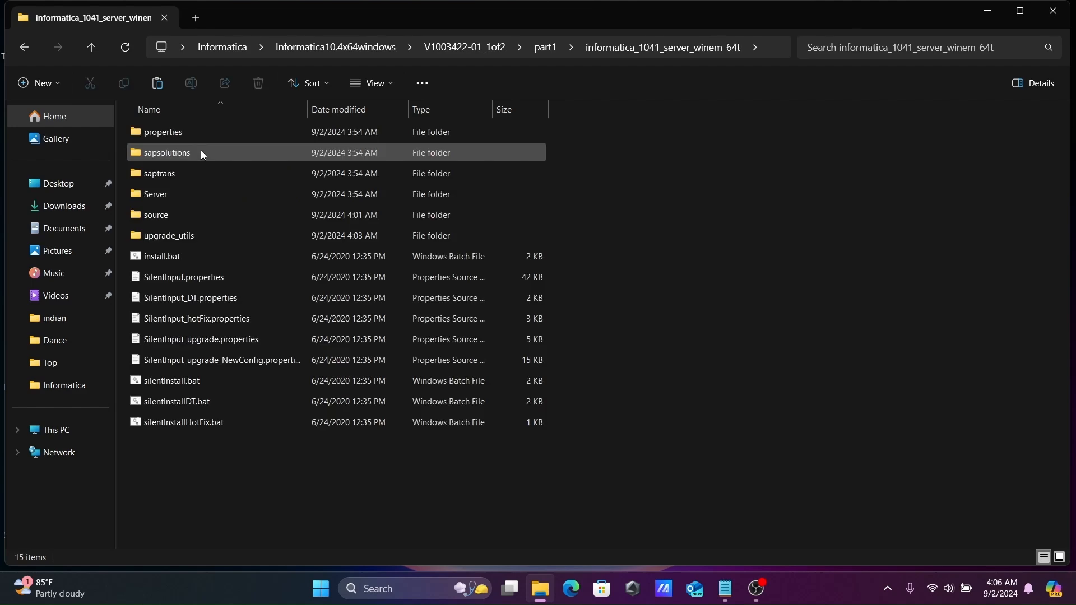
pyautogui.doubleClick(153, 196)
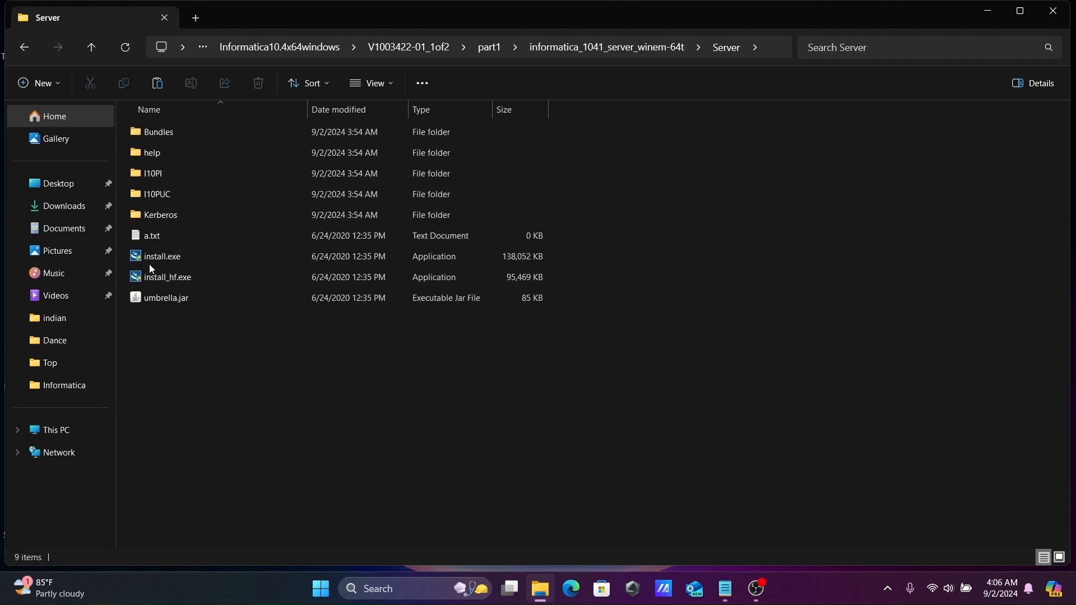
pyautogui.doubleClick(166, 256)
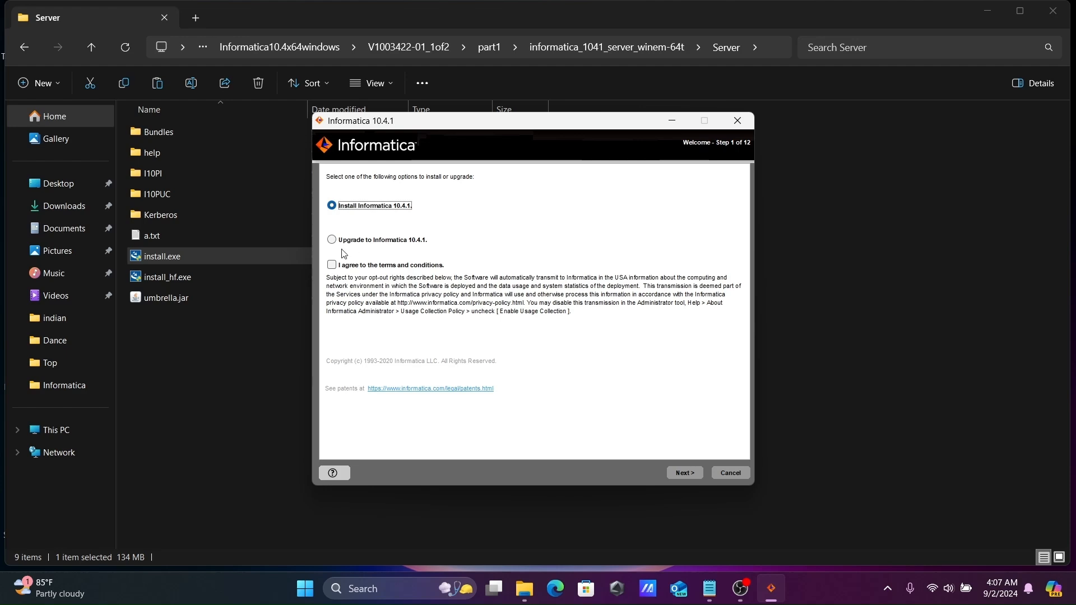
# Accept the terms and conditions and advance past the prerequisites step
pyautogui.click(332, 266)
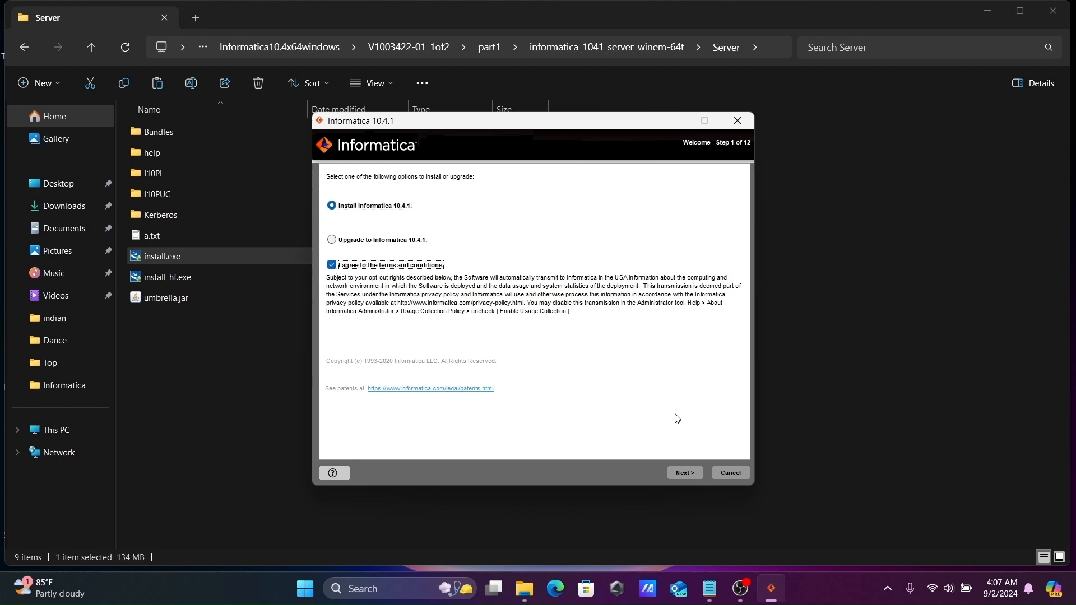
pyautogui.click(692, 470)
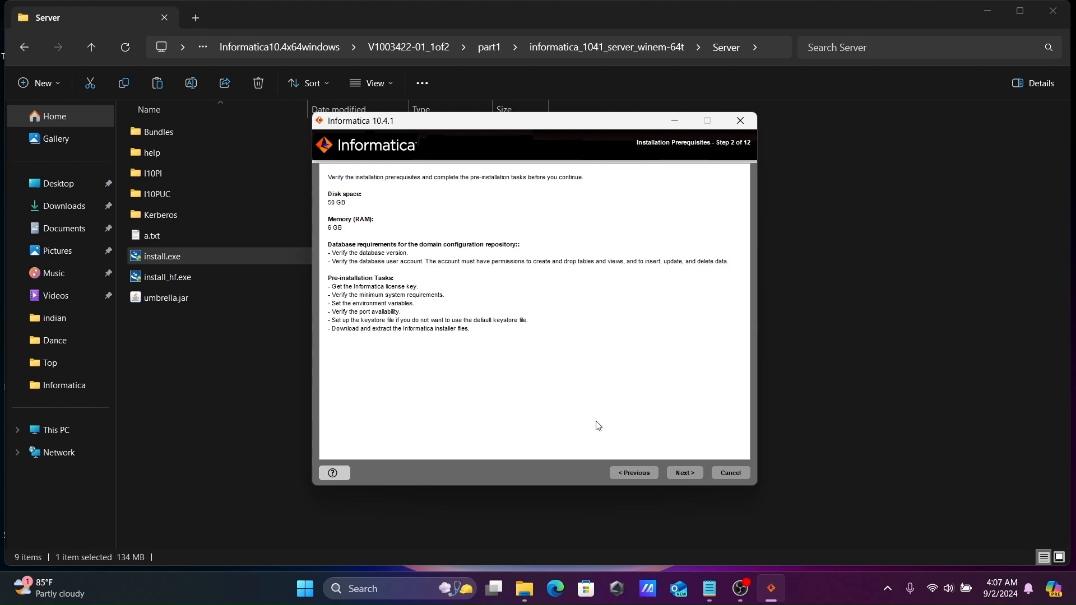
pyautogui.click(685, 473)
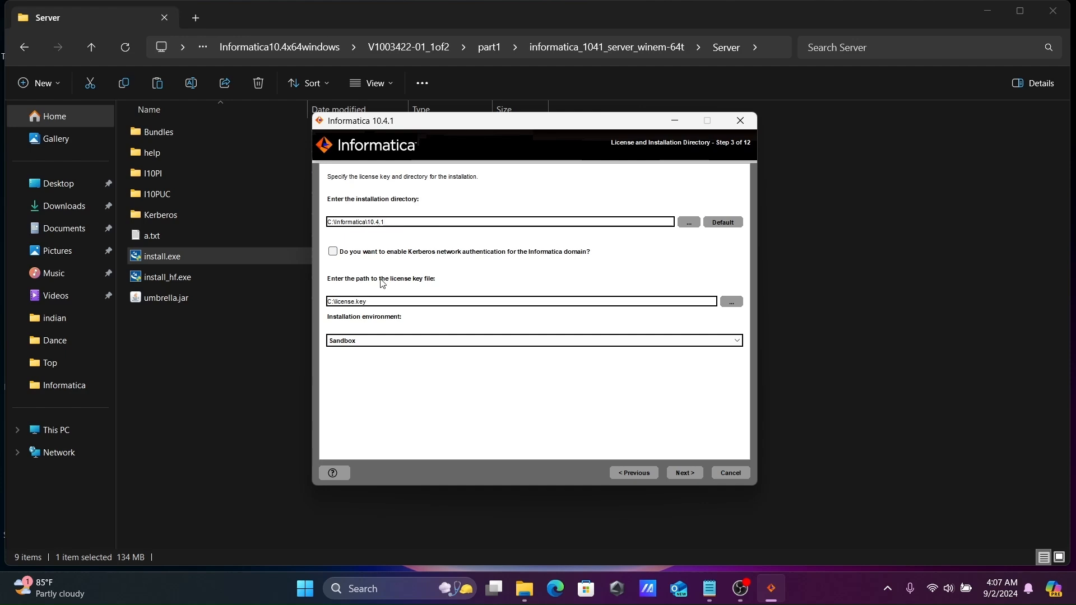
# Locate the Oracle license key file in the part1 folder, then return to the installer
pyautogui.click(199, 354)
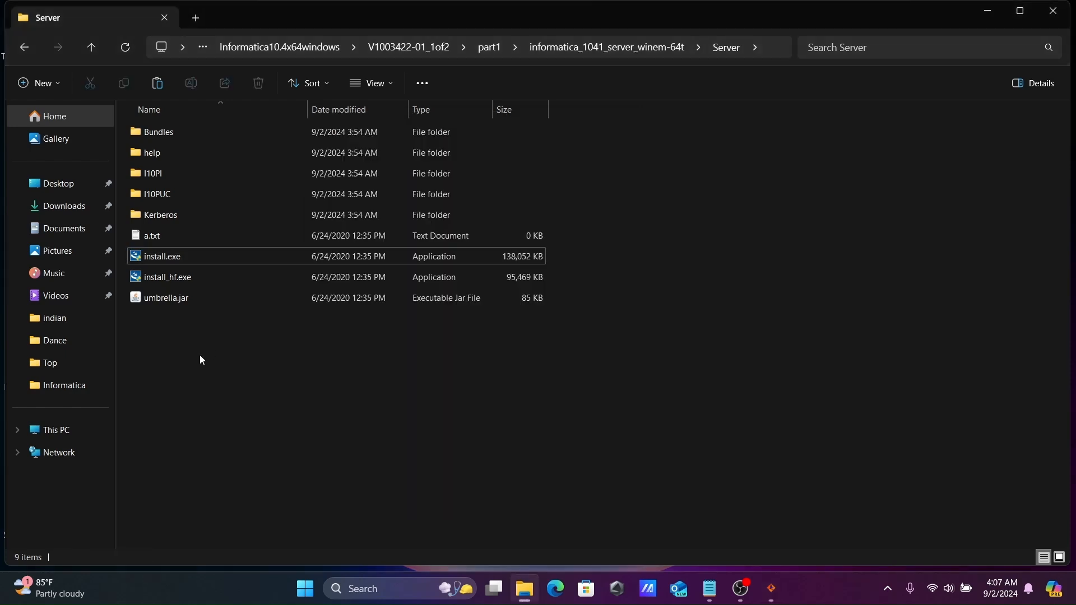
pyautogui.click(23, 47)
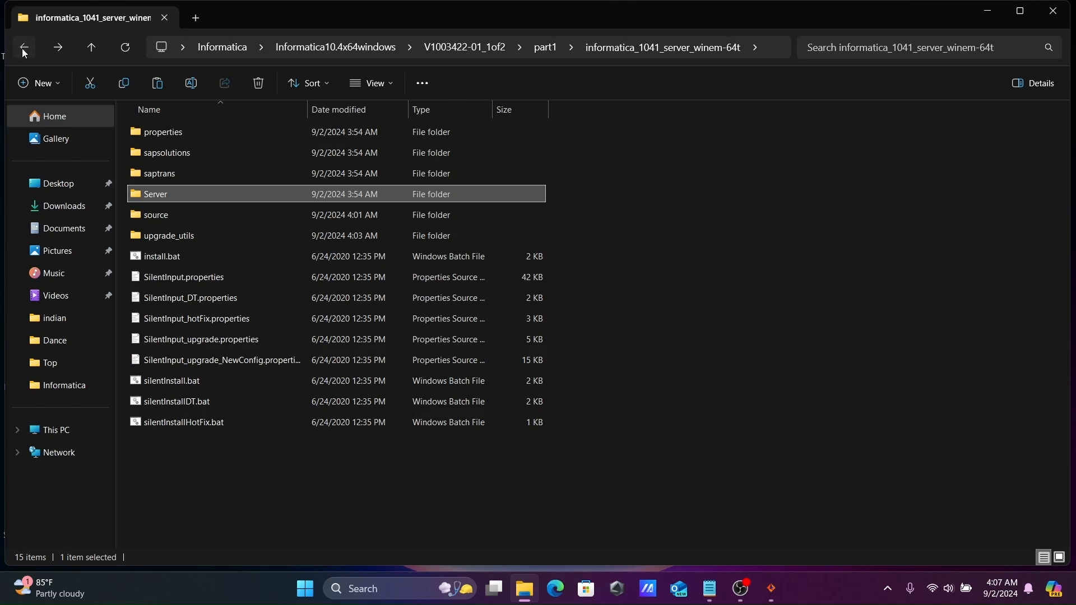
pyautogui.click(23, 48)
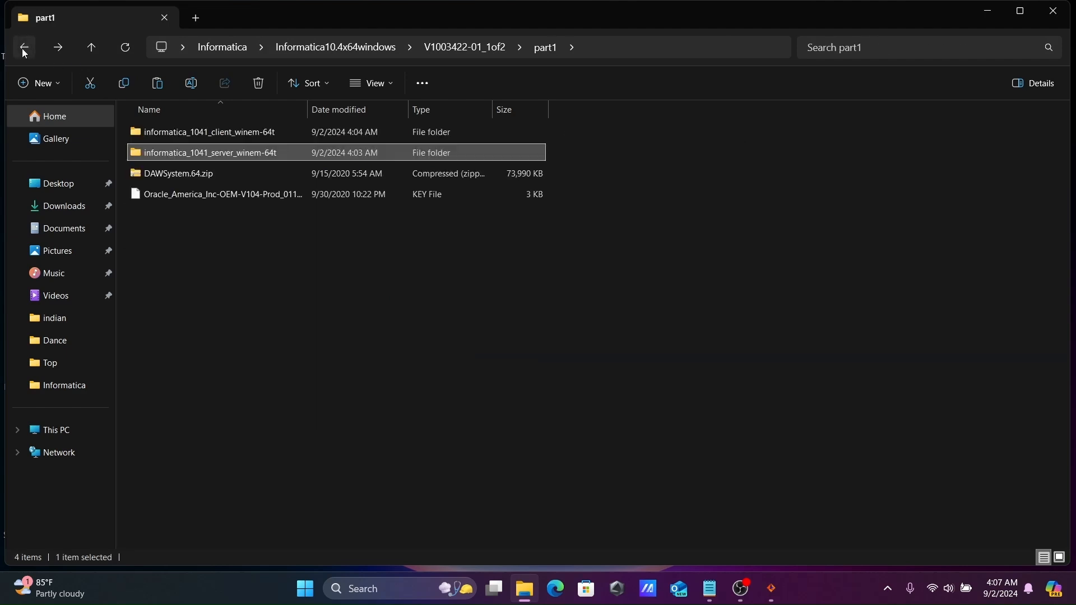
pyautogui.click(194, 195)
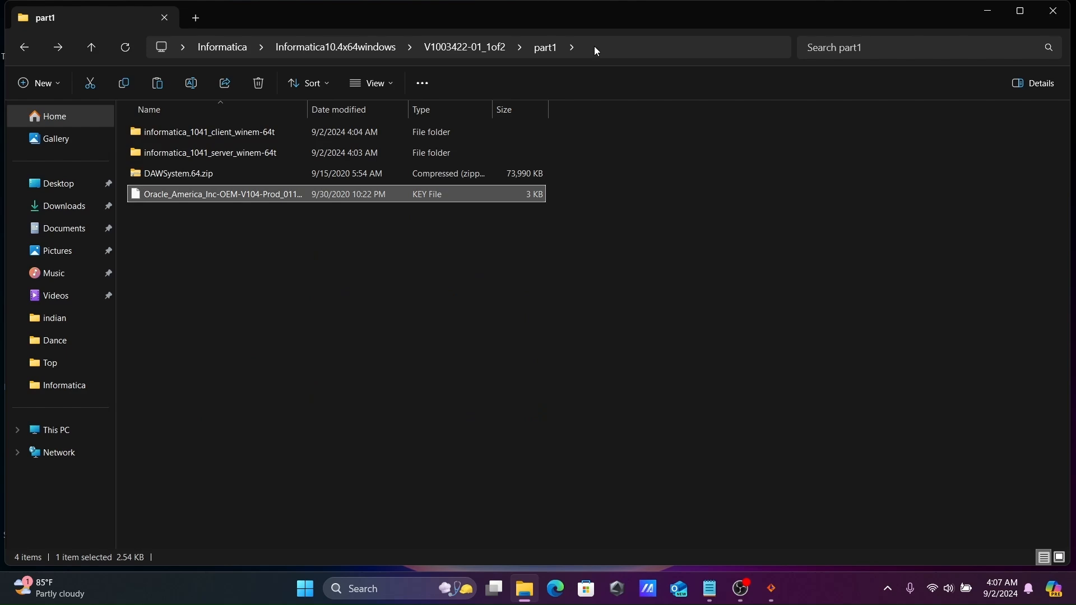
pyautogui.moveTo(537, 588)
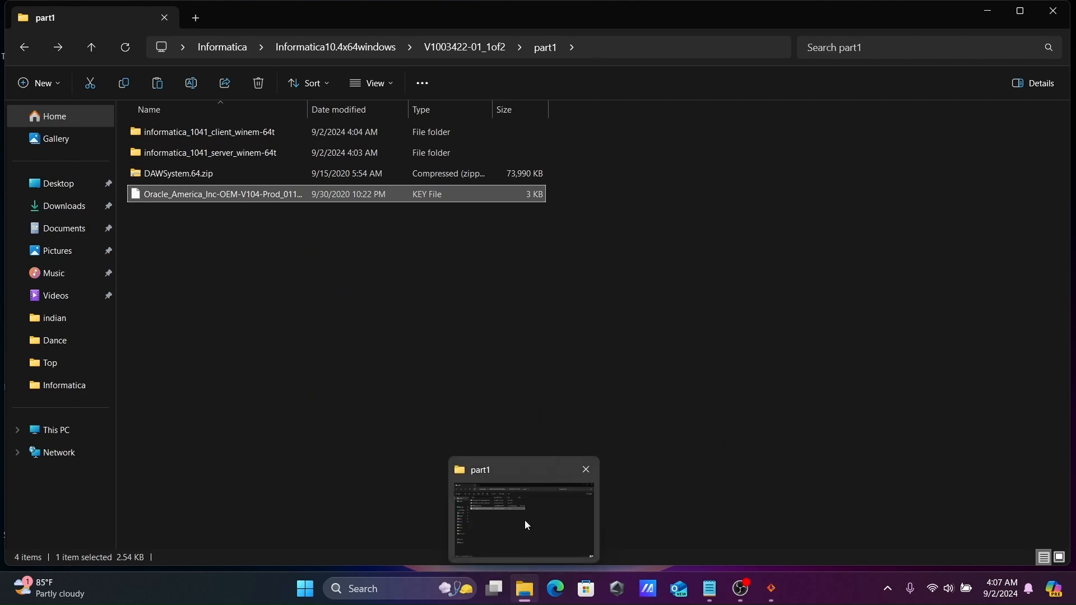
pyautogui.click(765, 589)
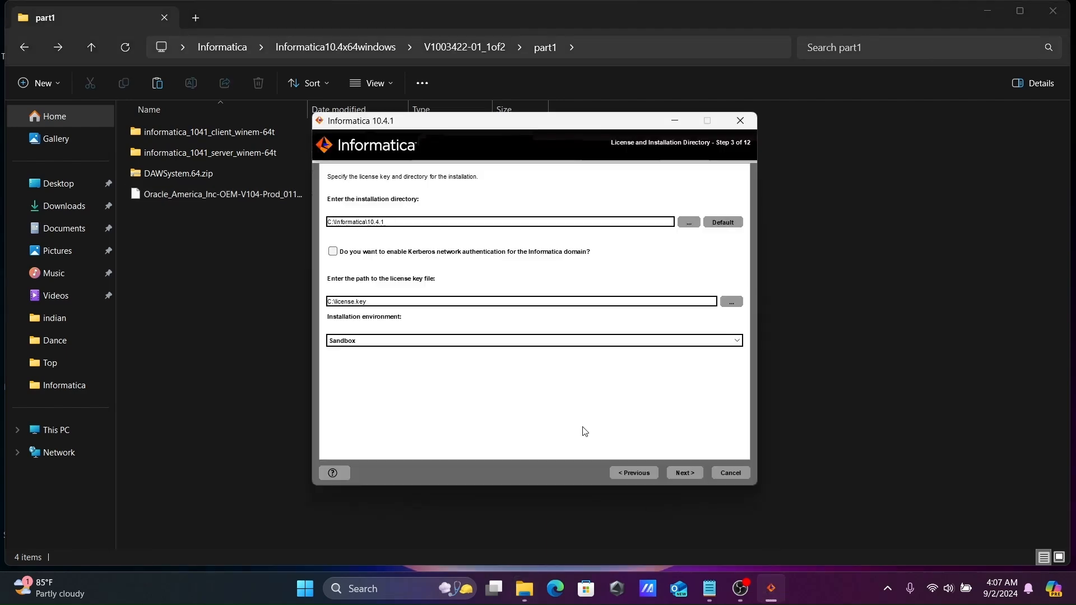
# Set the license key to the .key file in Desktop > Informatica > Informatica10.4x64windows > V1003422-01_1of2 > part1
pyautogui.click(733, 302)
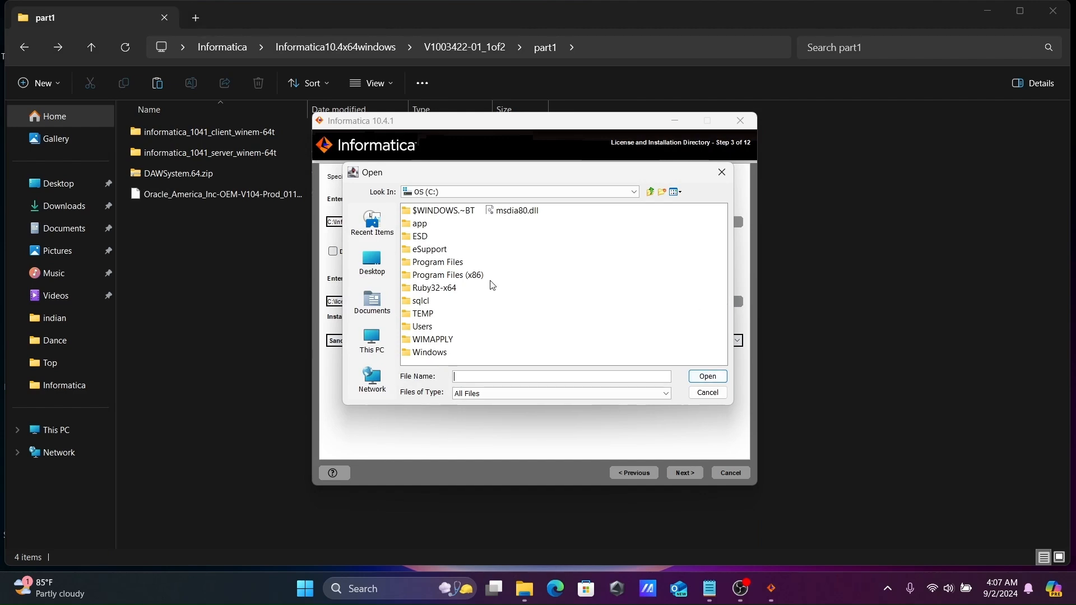
pyautogui.click(373, 263)
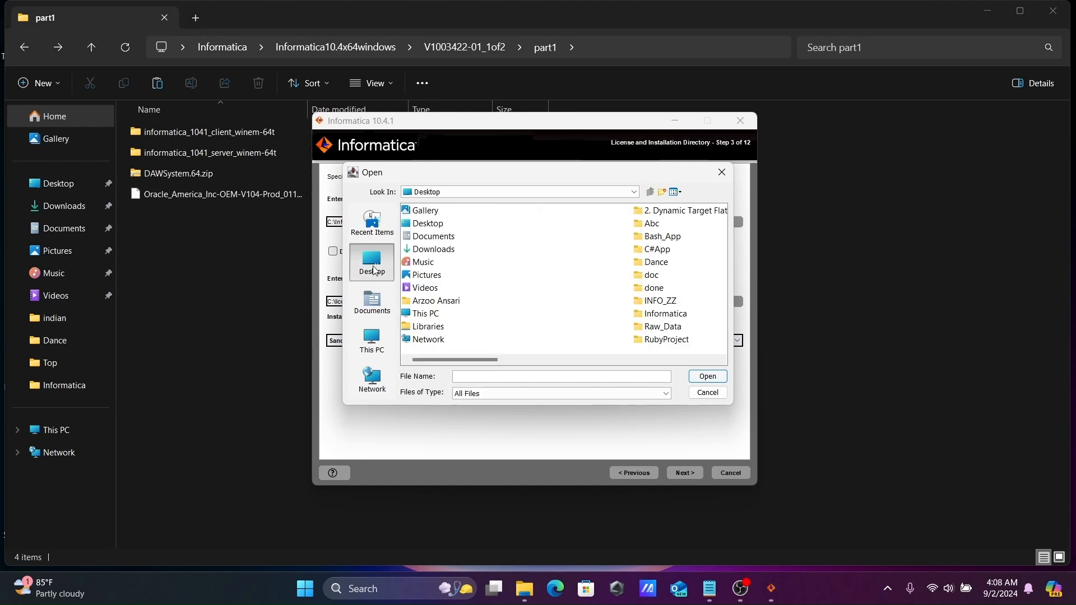
pyautogui.doubleClick(666, 317)
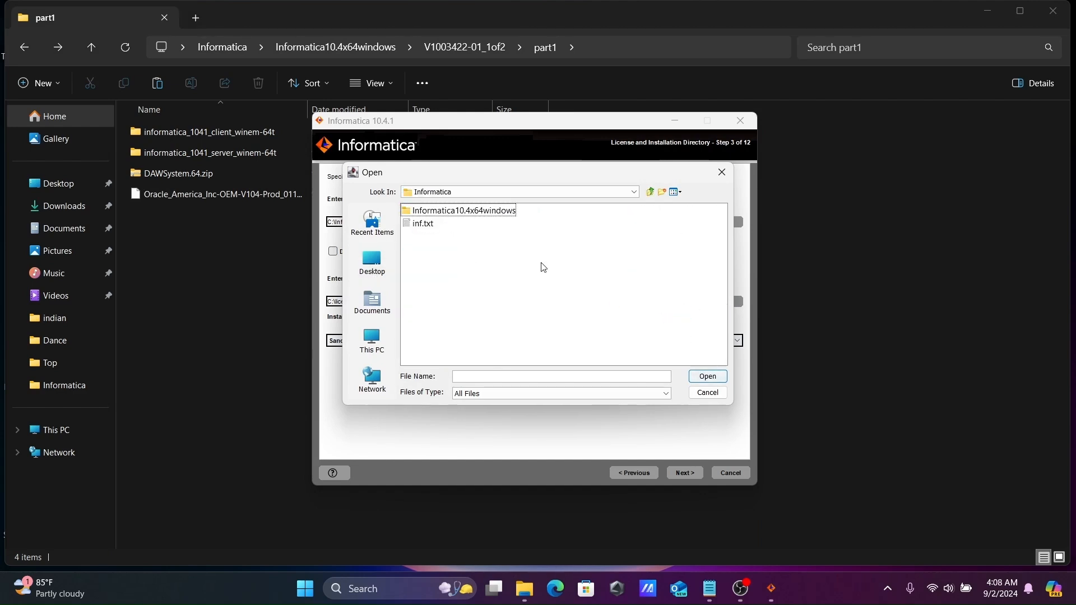
pyautogui.doubleClick(472, 213)
pyautogui.doubleClick(448, 212)
pyautogui.doubleClick(421, 212)
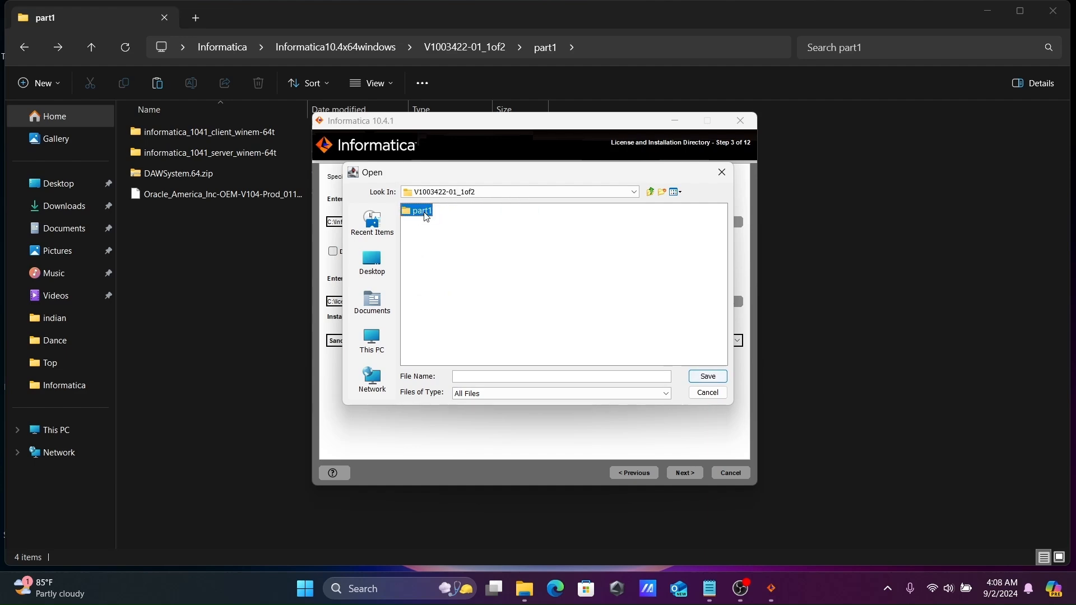
pyautogui.click(455, 253)
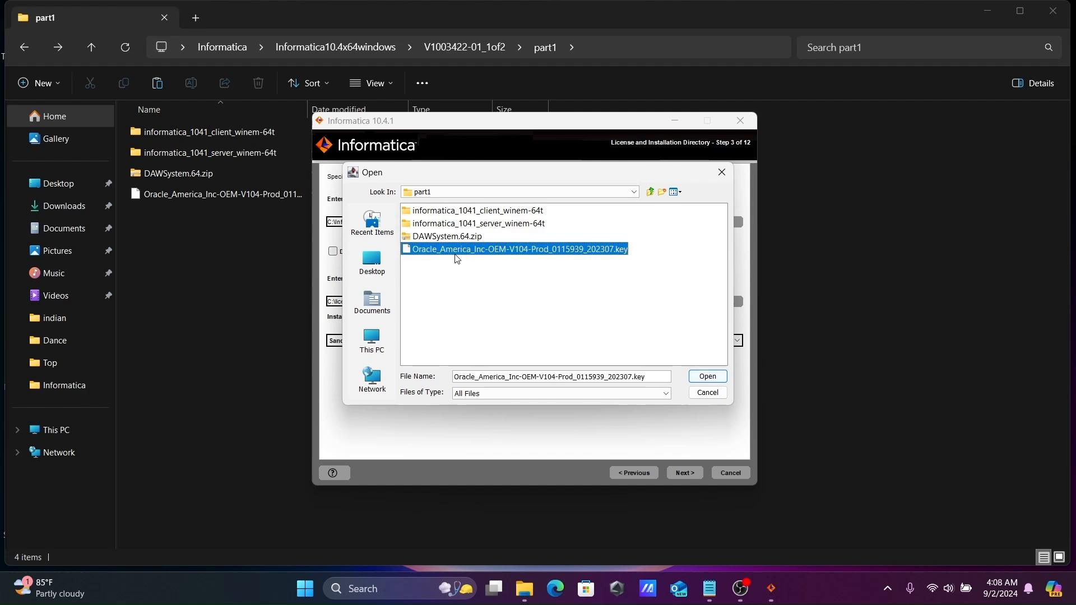
pyautogui.click(707, 378)
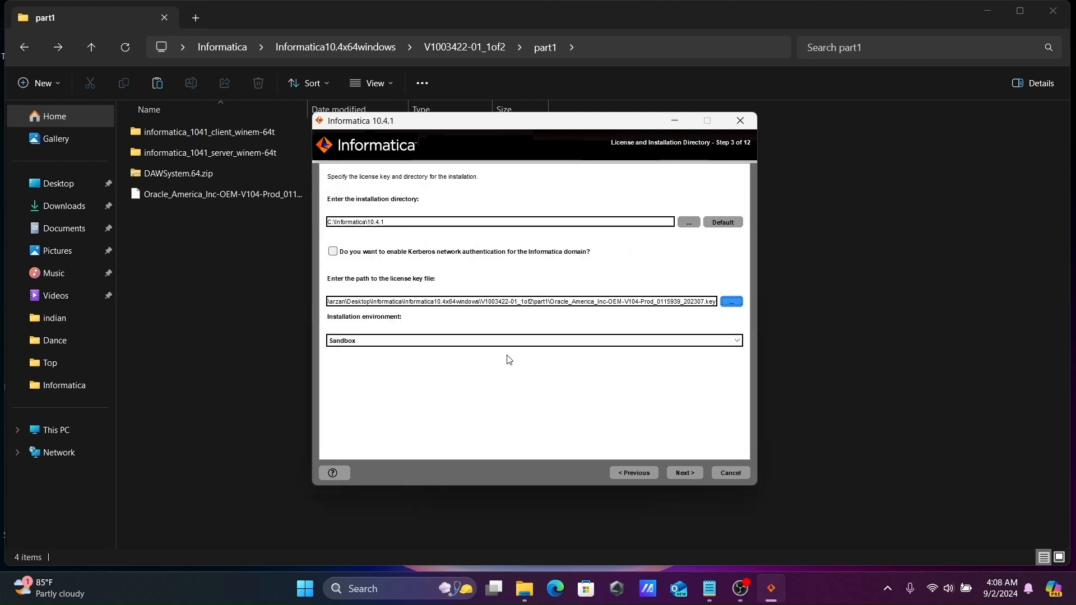
# Choose the Development environment and start the installation from the pre-installation summary
pyautogui.click(457, 342)
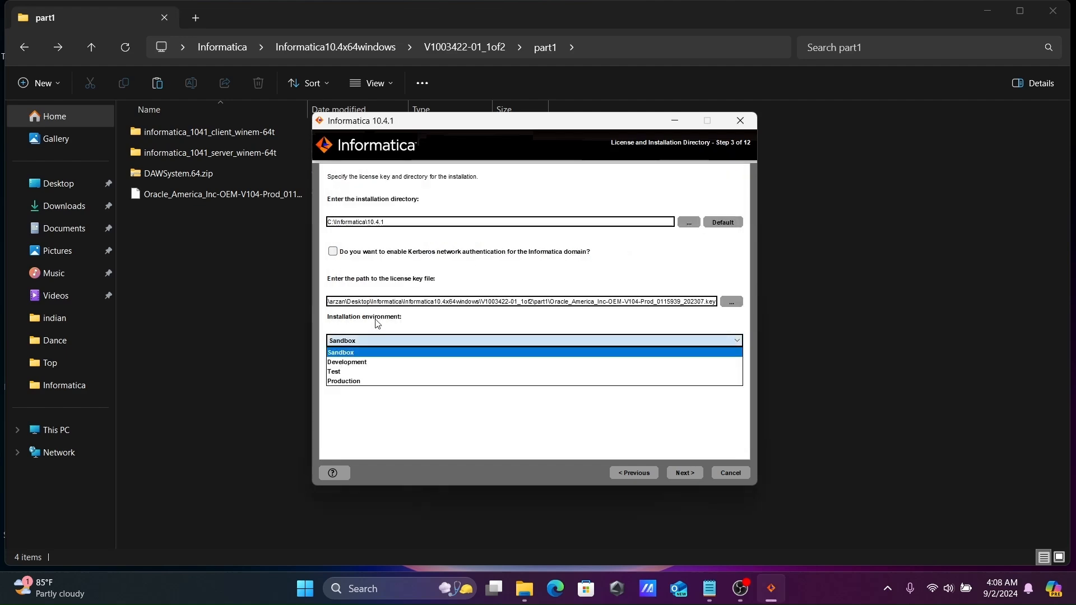
pyautogui.click(351, 363)
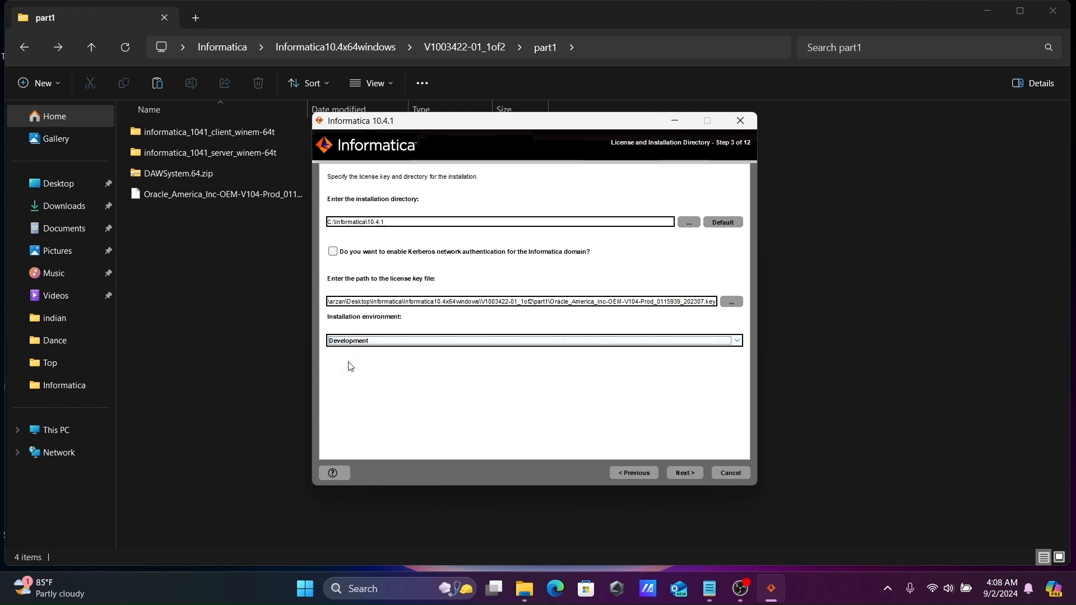
pyautogui.click(392, 346)
pyautogui.click(392, 346)
pyautogui.click(683, 475)
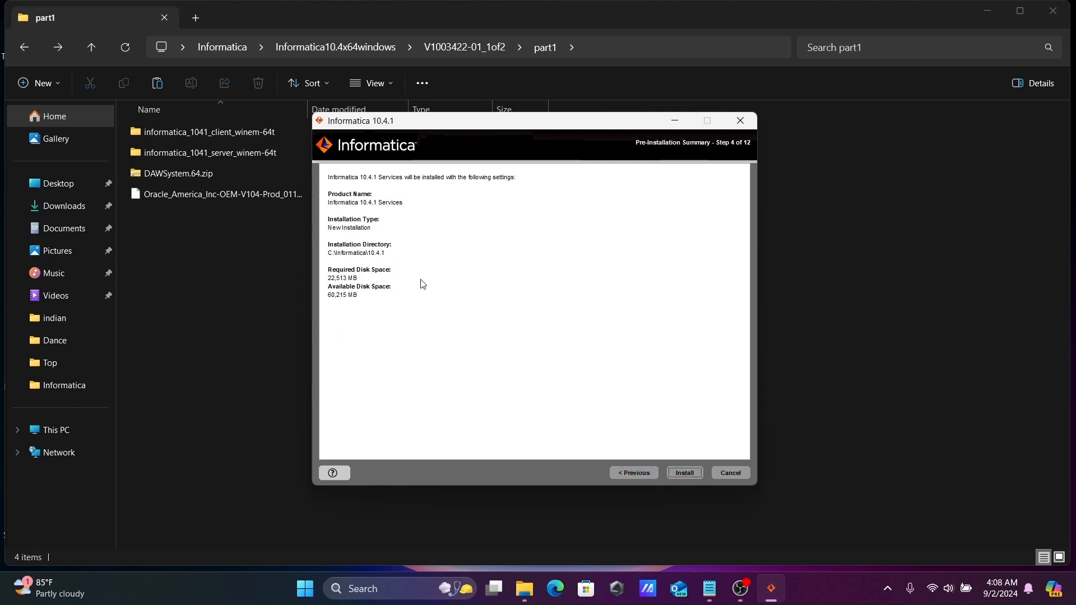
pyautogui.click(685, 473)
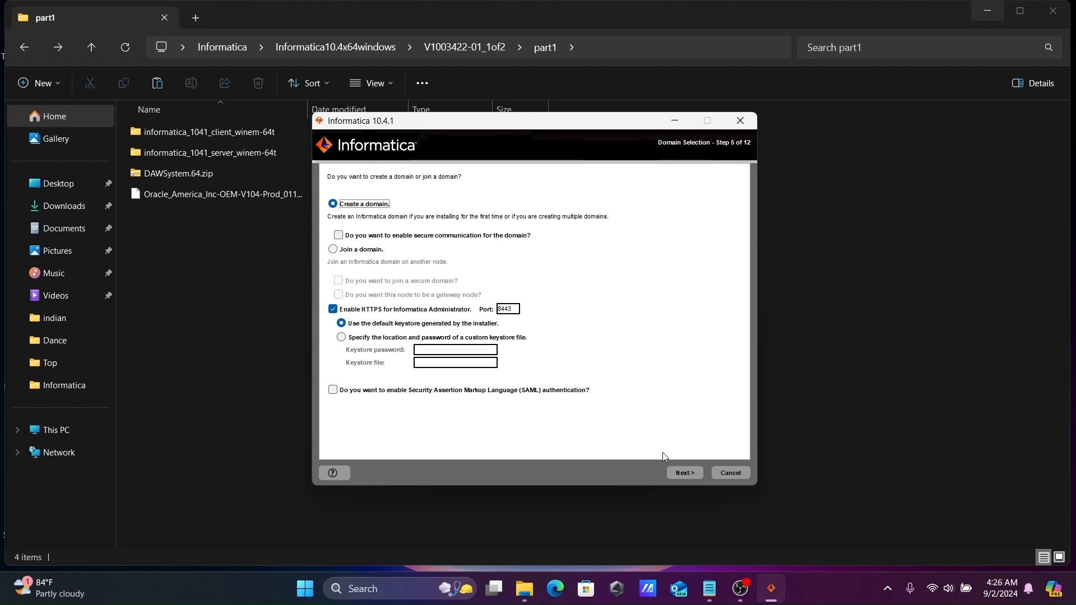
# Proceed with creating a new domain and allow the installer through the Windows firewall
pyautogui.click(678, 475)
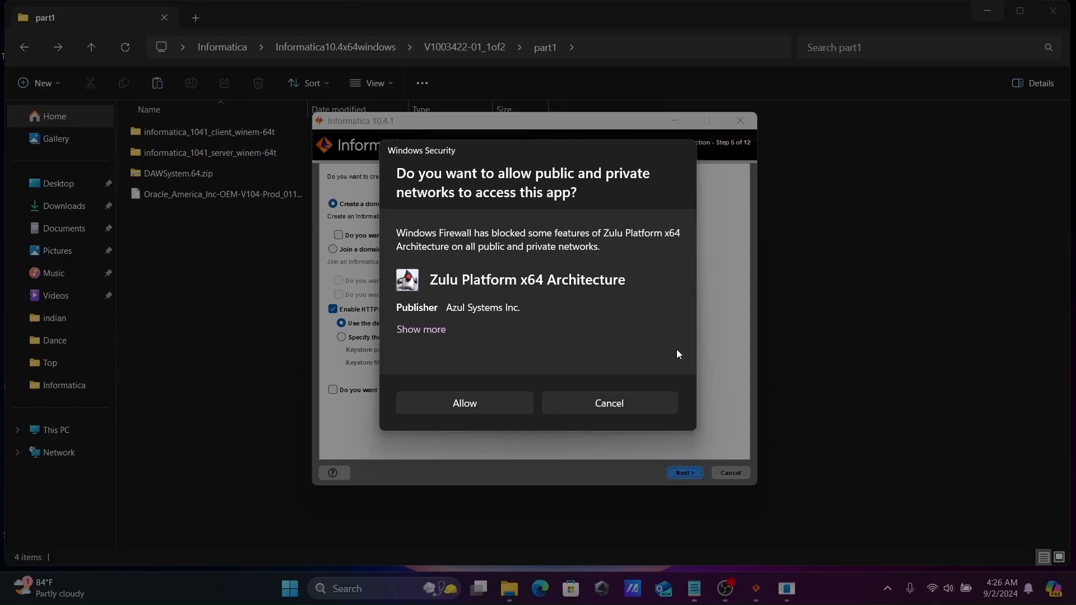
pyautogui.click(448, 405)
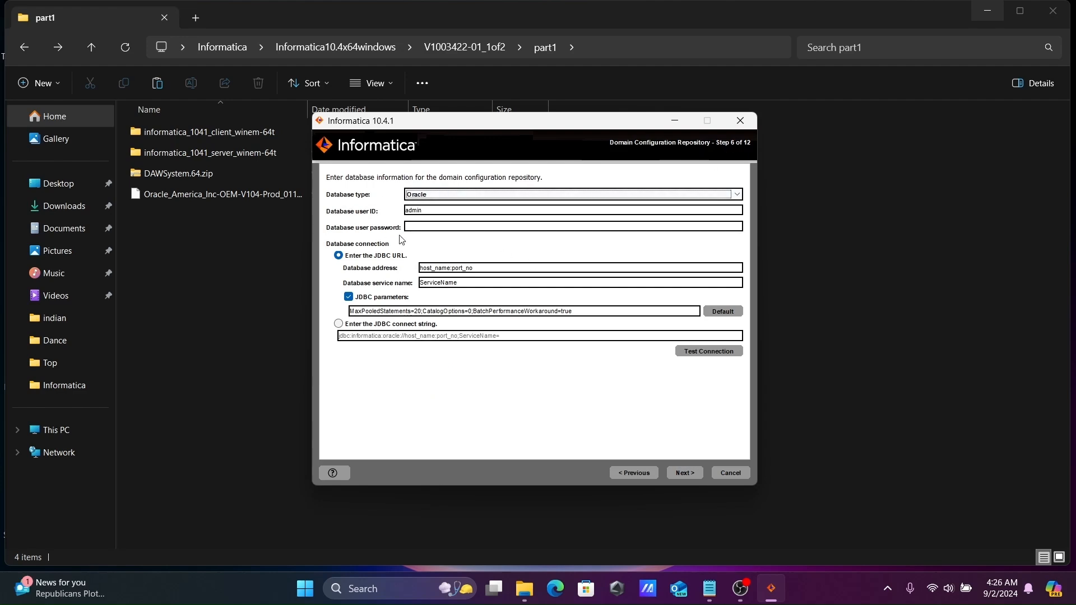
# Launch SQL Plus and connect to the database as system
pyautogui.click(375, 595)
pyautogui.write('sqlp')
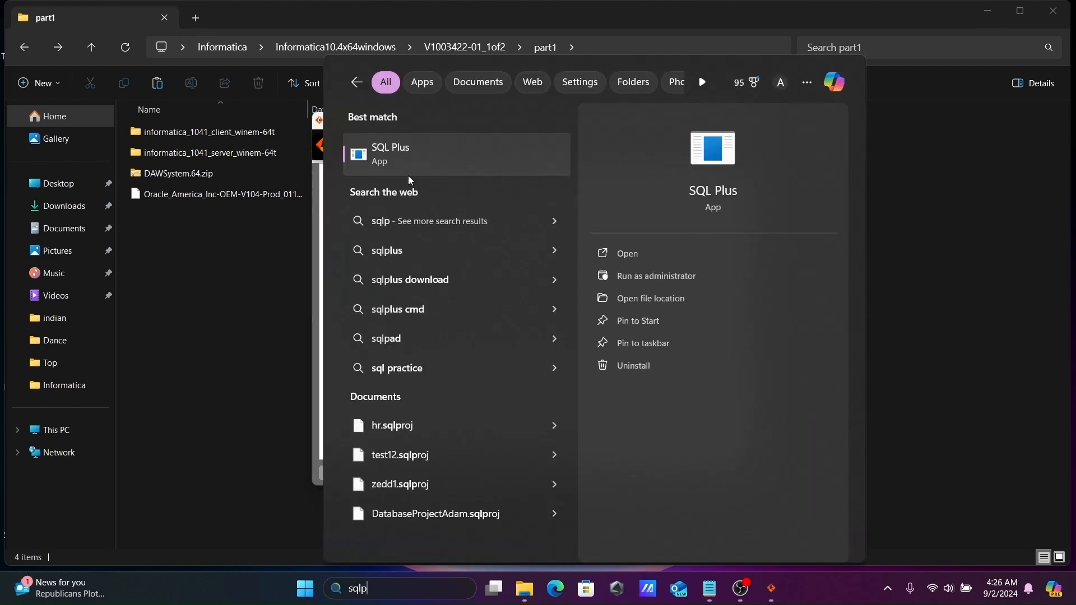
pyautogui.click(395, 163)
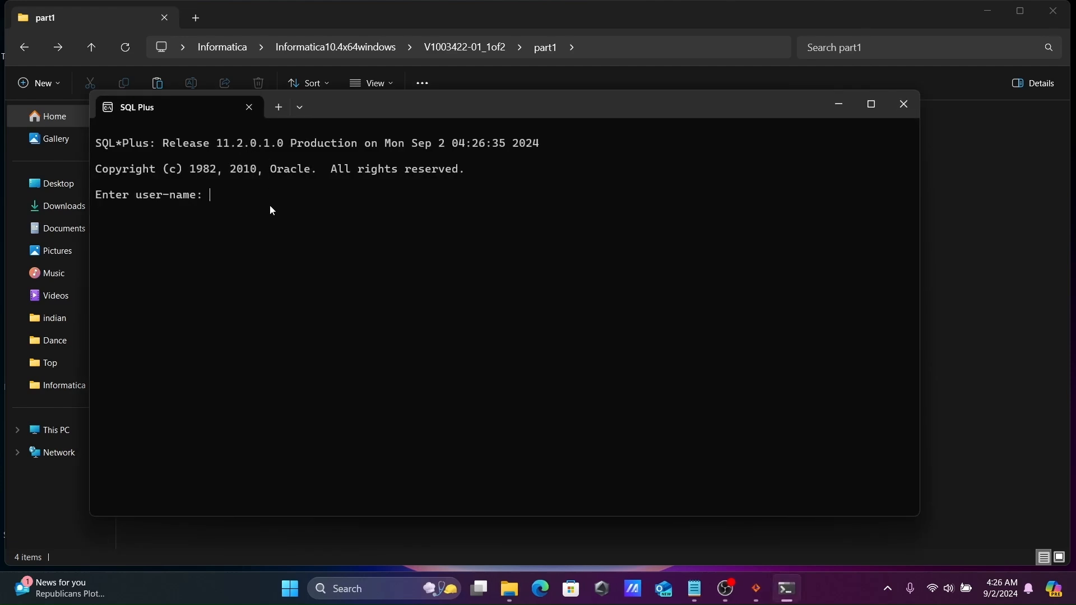
pyautogui.write('syste')
pyautogui.write('m')
pyautogui.press('Return')
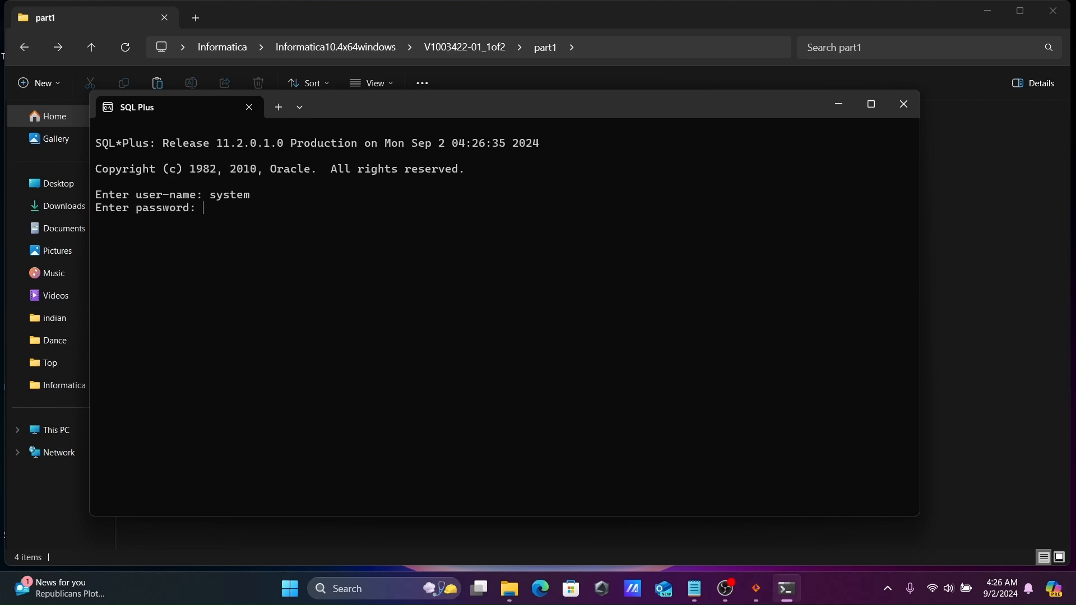
pyautogui.press('Return')
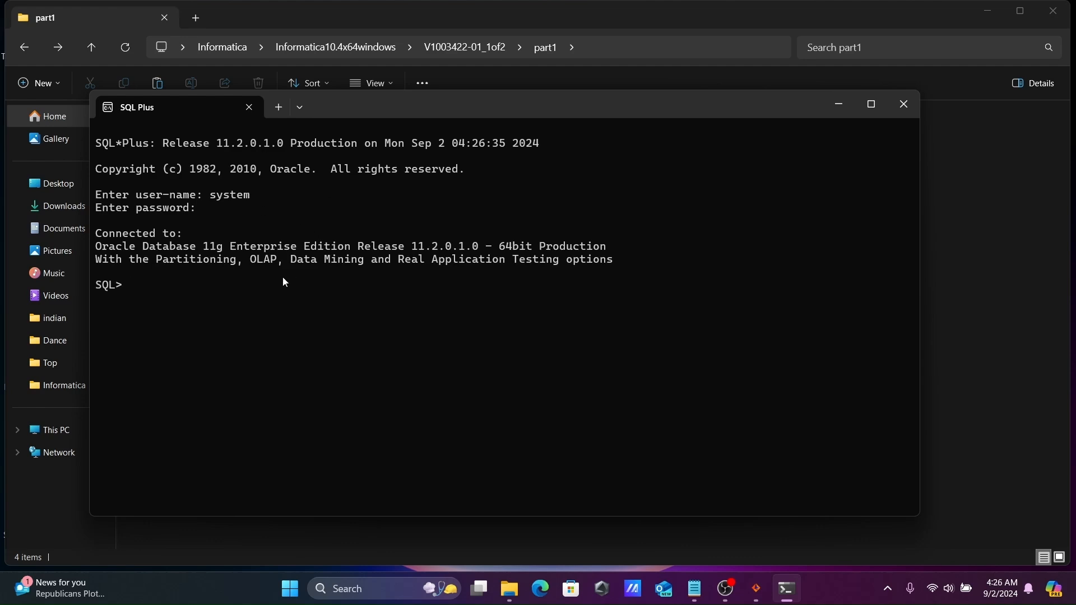
pyautogui.moveTo(331, 104); pyautogui.dragTo(479, 103)
# Create database user inf1 with its password, grant it DBA, and minimize the console
pyautogui.write('create user inf1 iden')
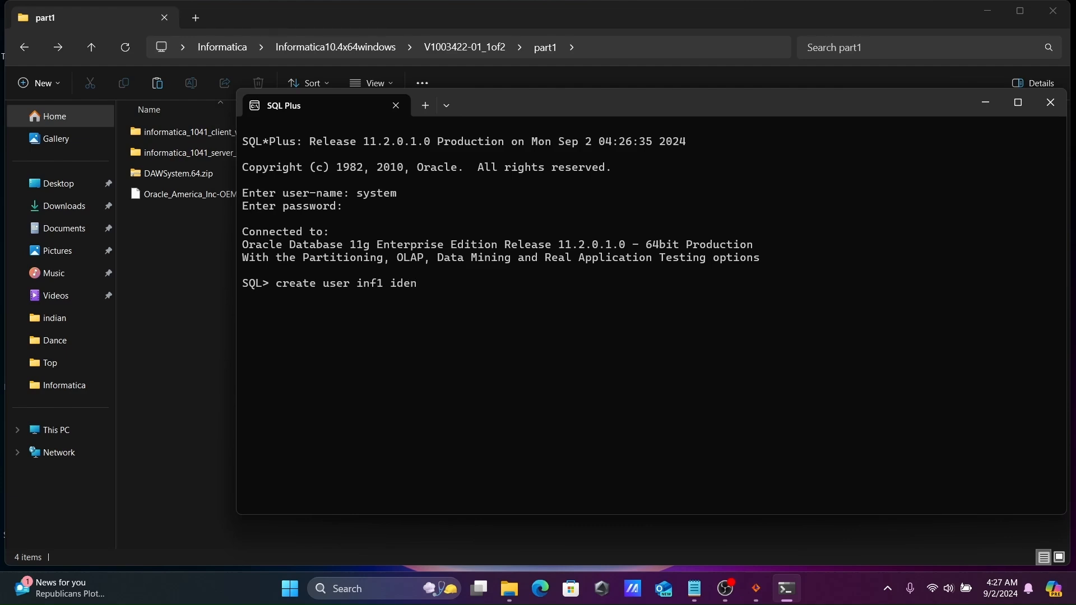
pyautogui.write('tified by inf1;')
pyautogui.press('Return')
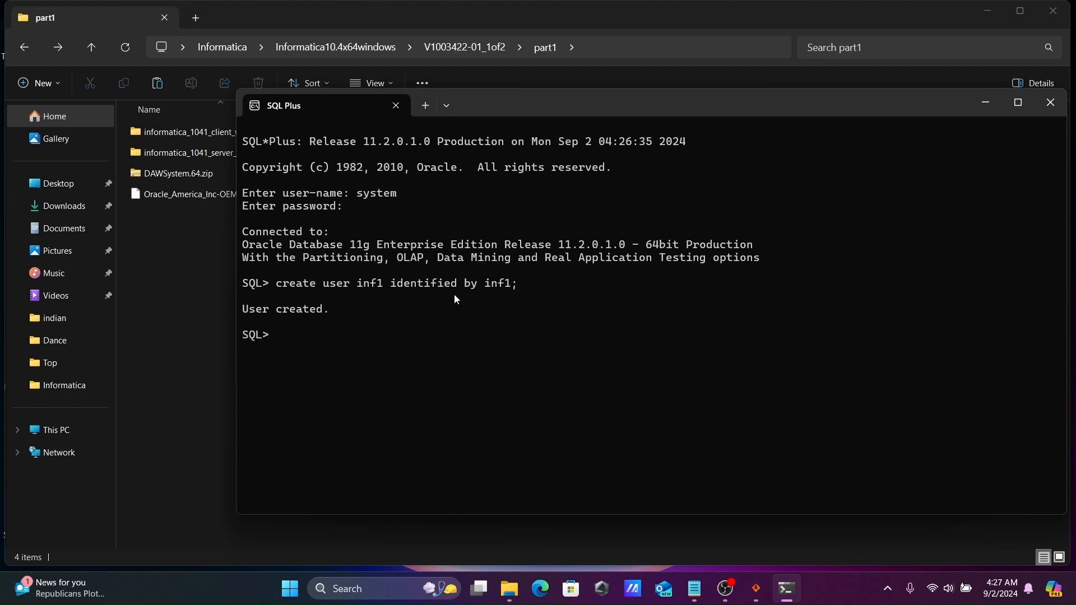
pyautogui.write('grant dba to inf1;')
pyautogui.press('Return')
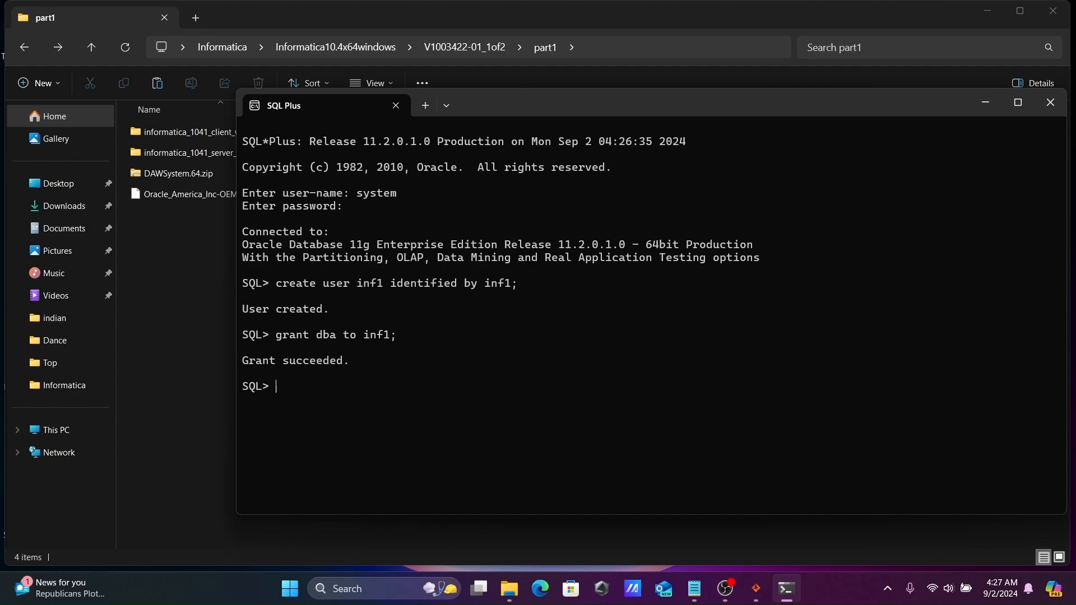
pyautogui.click(988, 102)
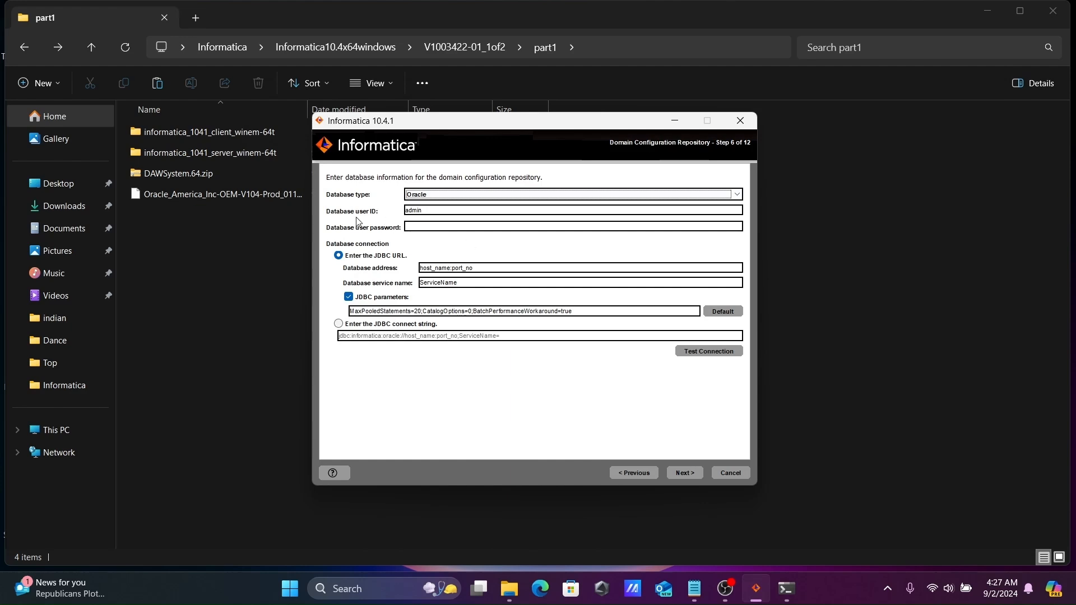
# Keep Oracle as the database type and enter the new user's ID and password
pyautogui.click(430, 196)
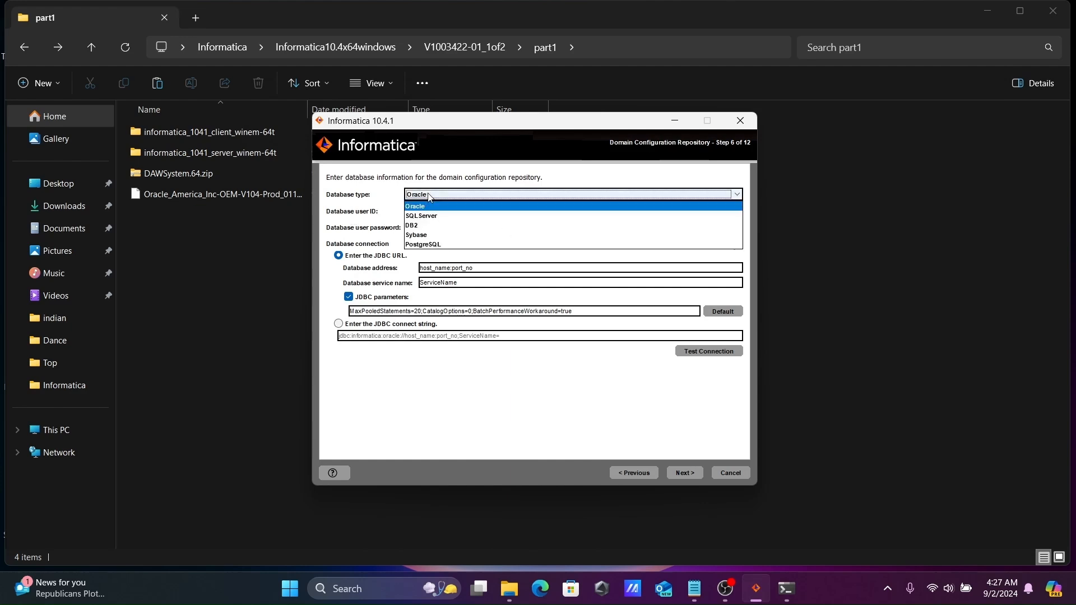
pyautogui.click(430, 196)
pyautogui.press('Tab')
pyautogui.write('in')
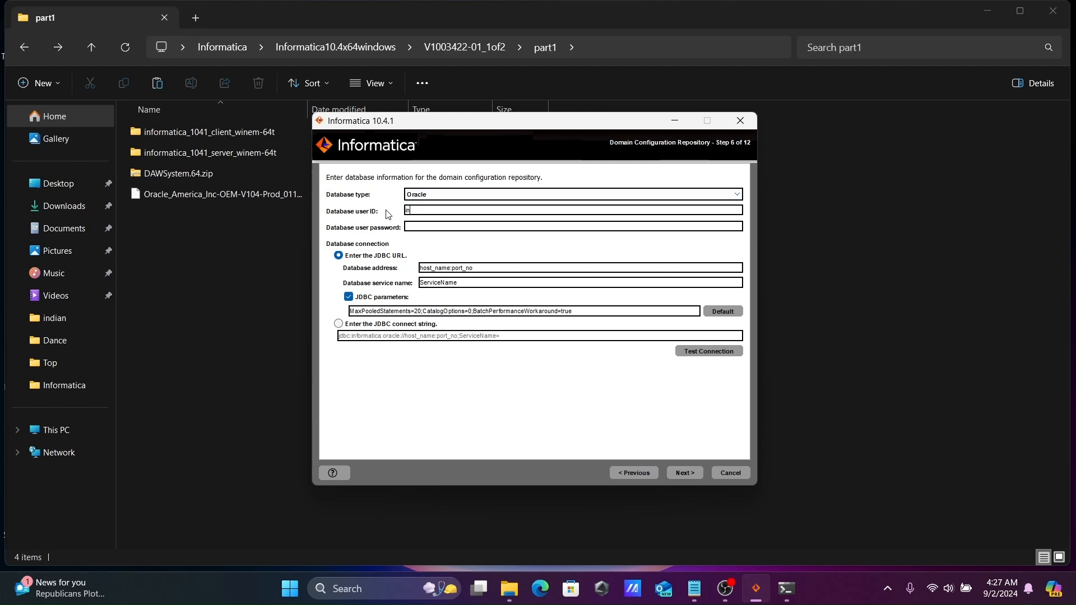
pyautogui.write('fl•••')
# Set the repository database address to localhost:1521
pyautogui.click(449, 268)
pyautogui.press('BackSpace')
pyautogui.press('BackSpace')
pyautogui.press('BackSpace')
pyautogui.press('BackSpace')
pyautogui.press('BackSpace')
pyautogui.press('BackSpace')
pyautogui.press('BackSpace')
pyautogui.press('BackSpace')
pyautogui.press('BackSpace')
pyautogui.write('localhost')
pyautogui.press('Right')
pyautogui.press('Right')
pyautogui.press('Right')
pyautogui.press('BackSpace')
pyautogui.press('BackSpace')
pyautogui.press('BackSpace')
pyautogui.press('BackSpace')
pyautogui.press('BackSpace')
pyautogui.press('BackSpace')
pyautogui.write('1521')
# Set service name orcl, confirm the connection test succeeds, and continue
pyautogui.click(459, 285)
pyautogui.press('BackSpace')
pyautogui.press('BackSpace')
pyautogui.press('BackSpace')
pyautogui.press('BackSpace')
pyautogui.press('BackSpace')
pyautogui.press('BackSpace')
pyautogui.press('BackSpace')
pyautogui.press('BackSpace')
pyautogui.press('BackSpace')
pyautogui.press('BackSpace')
pyautogui.press('BackSpace')
pyautogui.write('or')
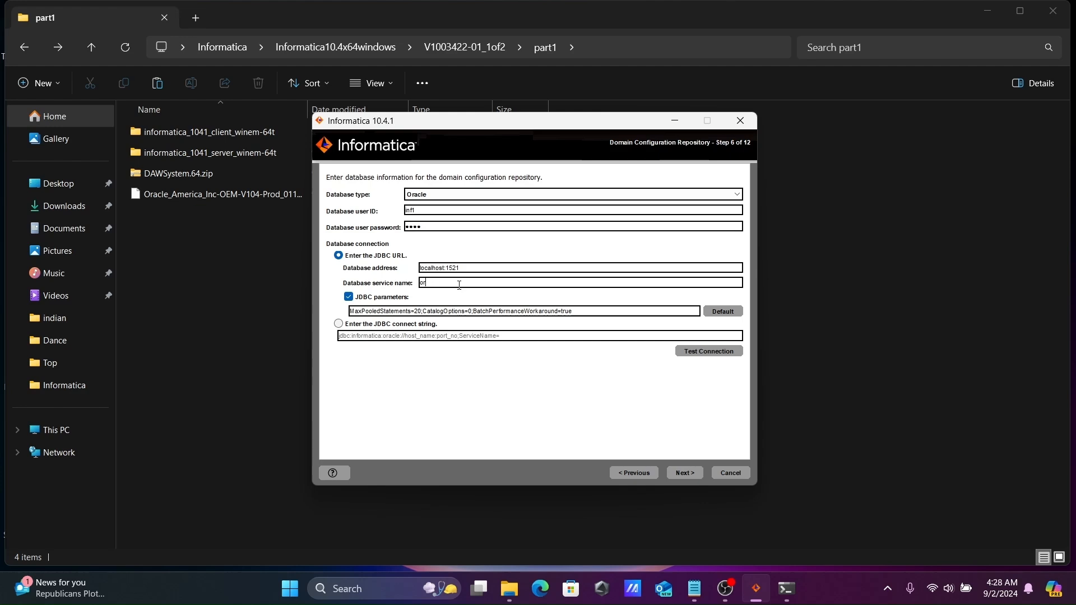
pyautogui.write('cl')
pyautogui.click(709, 352)
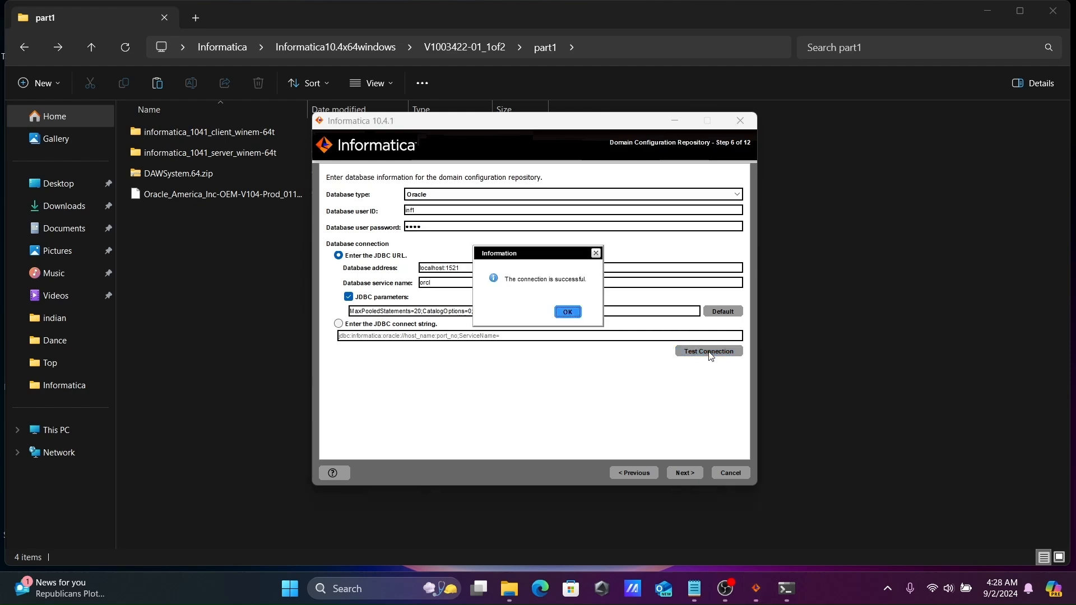
pyautogui.click(568, 311)
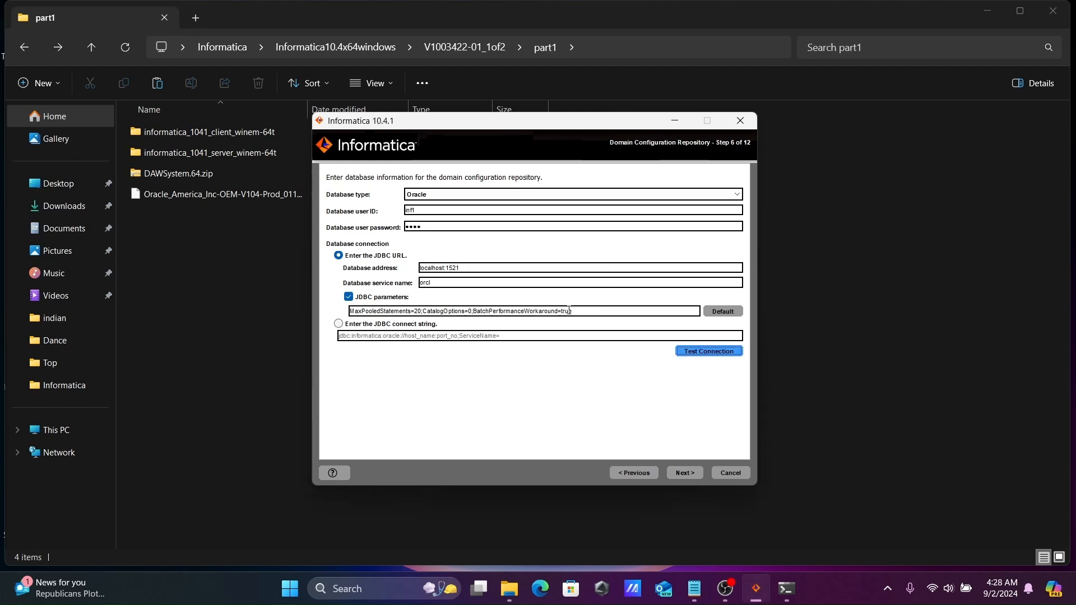
pyautogui.click(685, 474)
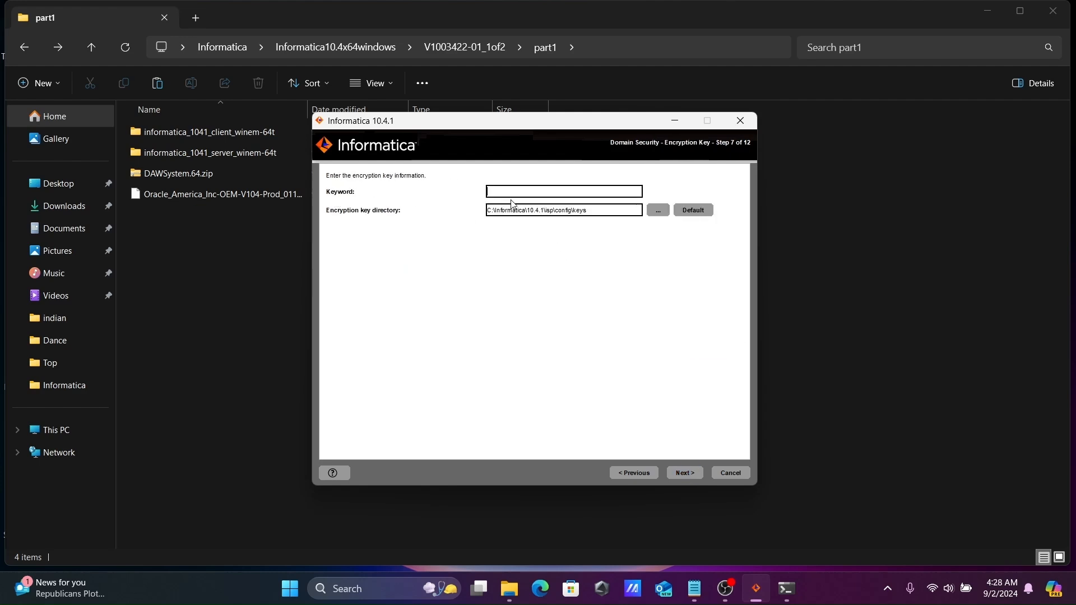
# Enter the encryption keyword and acknowledge the information message to reach Domain and Node Configuration
pyautogui.write('••••••••••••••••')
pyautogui.click(683, 473)
pyautogui.click(689, 320)
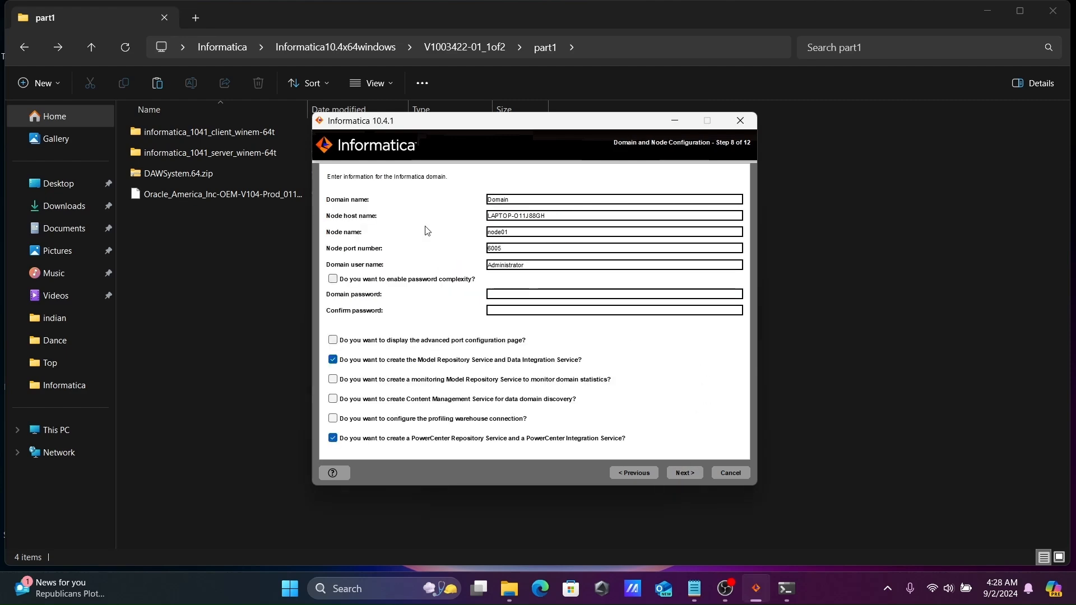
# Enter the domain password and disable Model Repository and PowerCenter service creation
pyautogui.click(499, 296)
pyautogui.write('infa123')
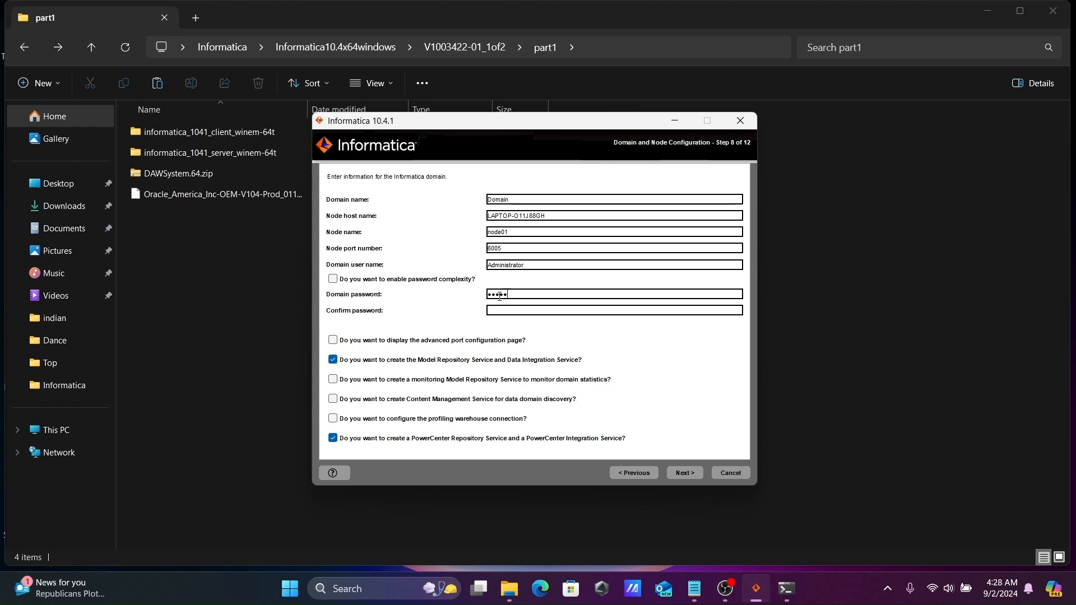
pyautogui.write('•••••••••••••••••••')
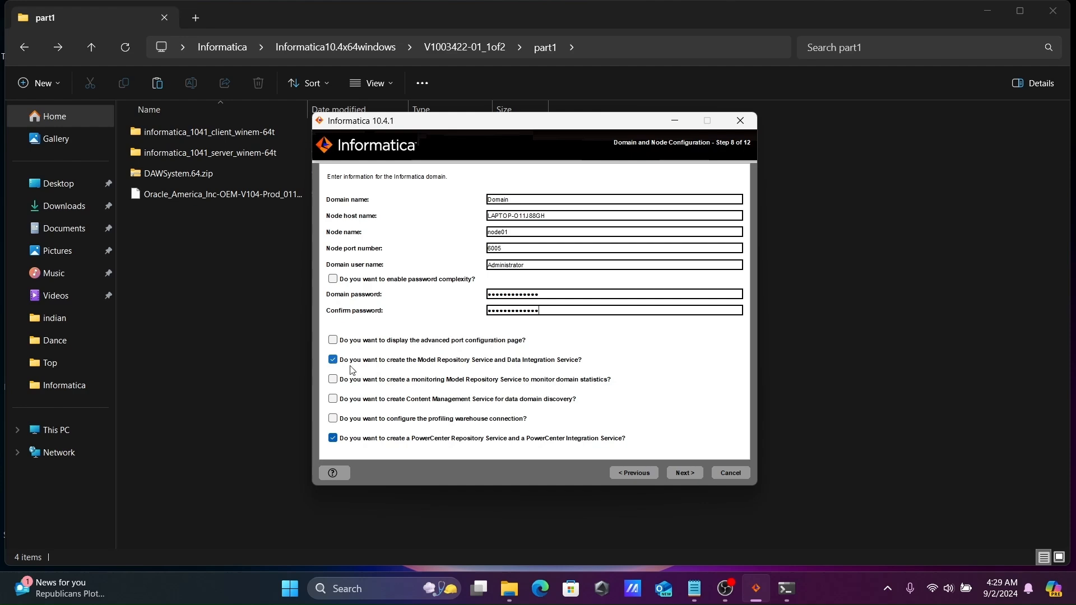
pyautogui.click(334, 361)
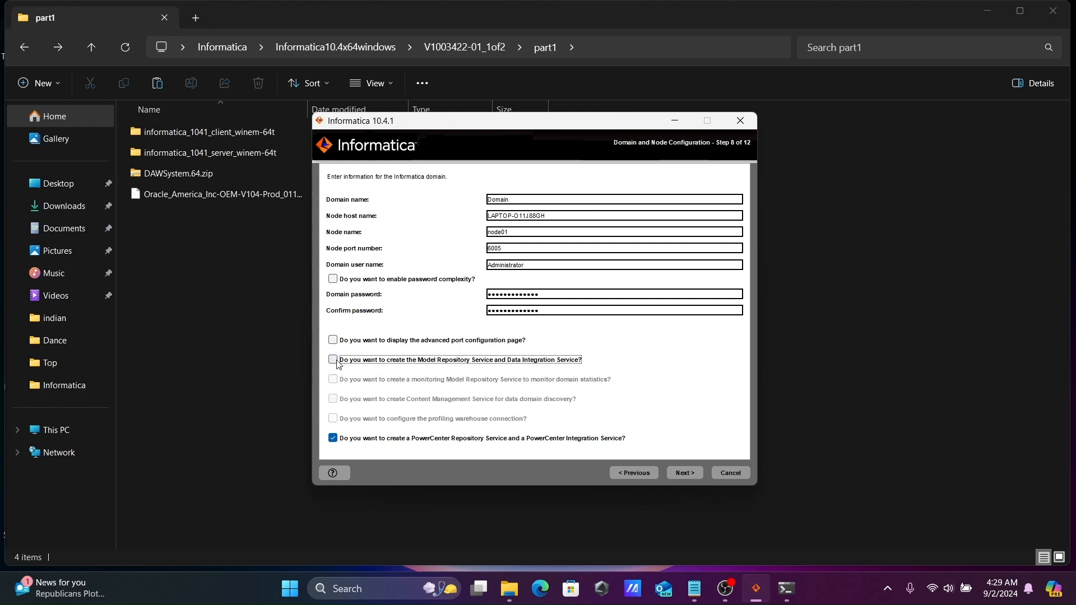
pyautogui.click(333, 438)
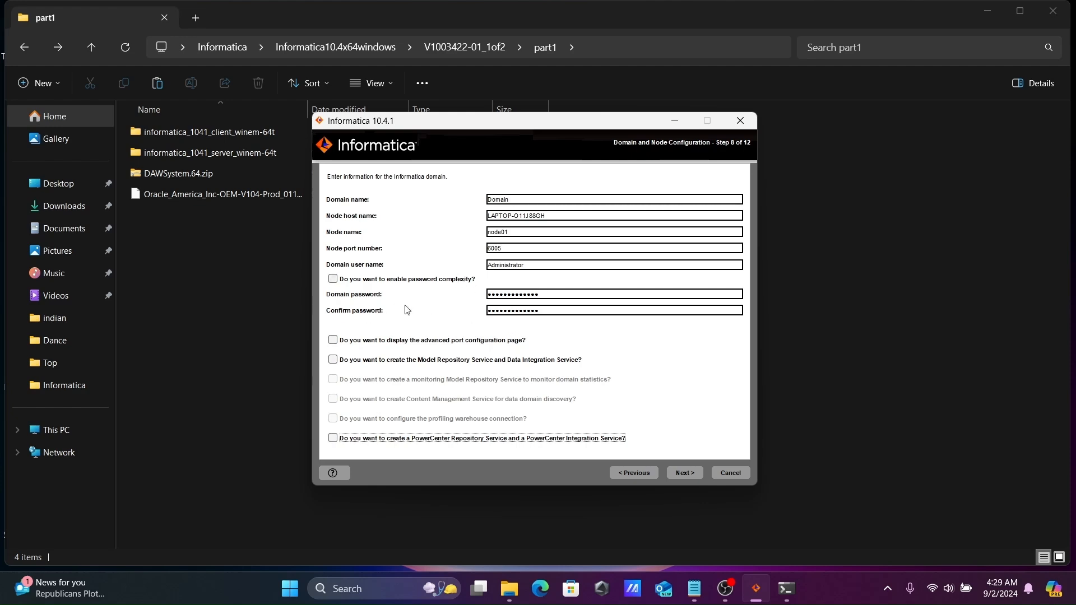
pyautogui.click(681, 474)
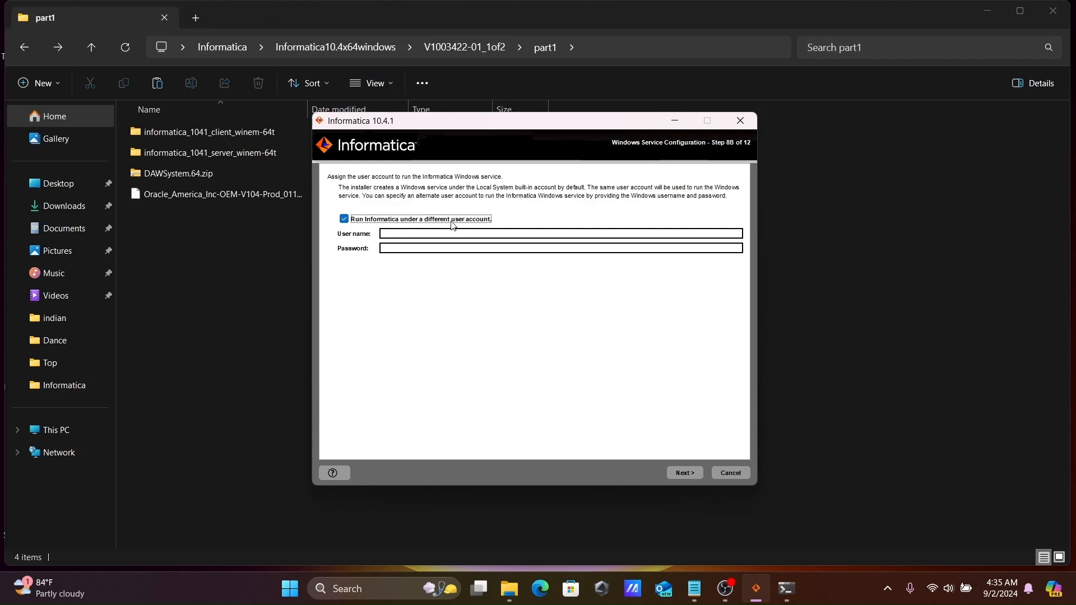
# Run the Informatica service under the default system account and finish the installation
pyautogui.click(358, 219)
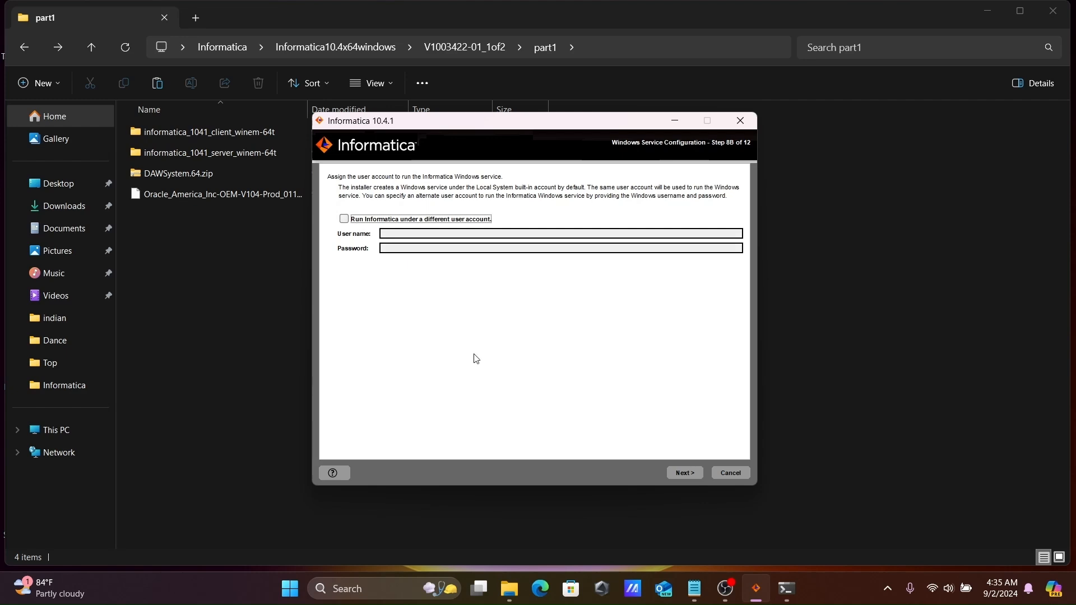
pyautogui.click(688, 474)
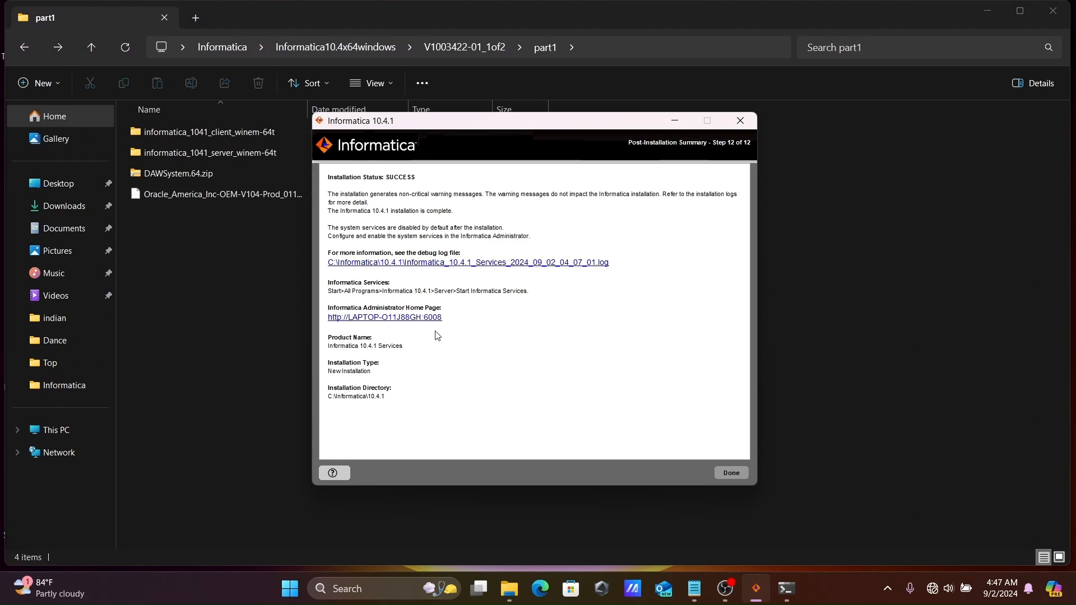
# Copy the Administrator home page address from the summary and paste it into Firefox
pyautogui.moveTo(447, 318); pyautogui.dragTo(327, 319)
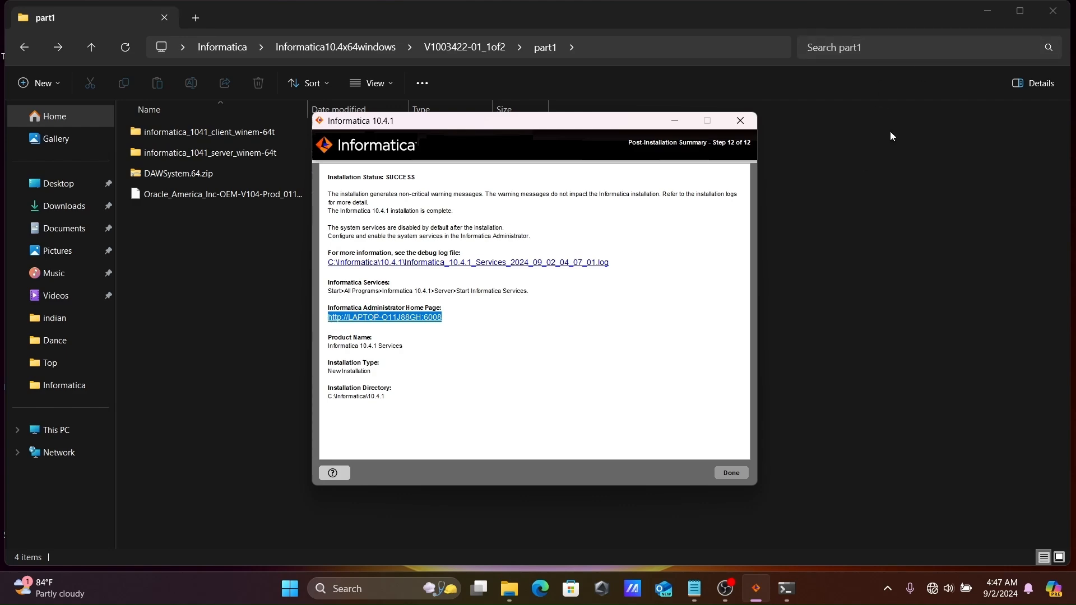
pyautogui.click(988, 10)
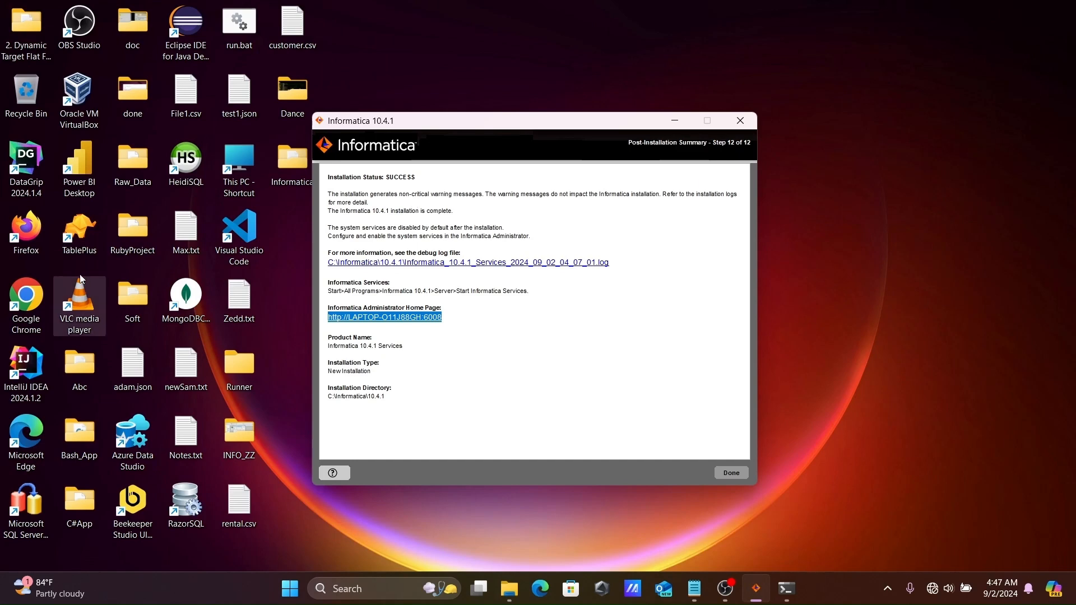
pyautogui.doubleClick(26, 227)
pyautogui.write('https://LAPTOP-O11J88GH:8443')
# Load the Administrator console address and proceed past the certificate warning
pyautogui.press('Return')
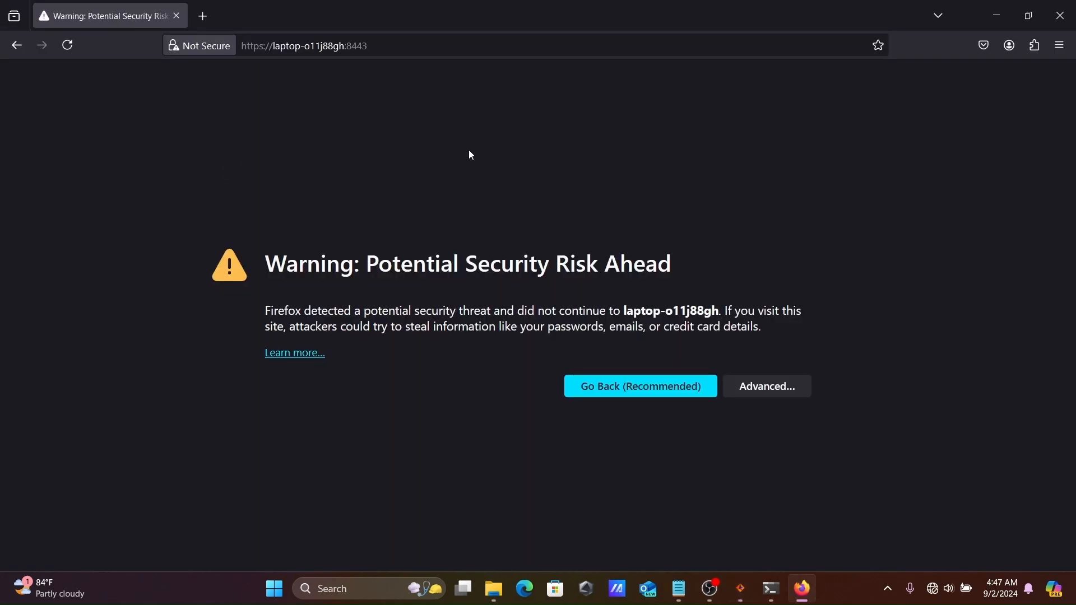
pyautogui.click(783, 381)
pyautogui.scroll(-2, 1006, 339)
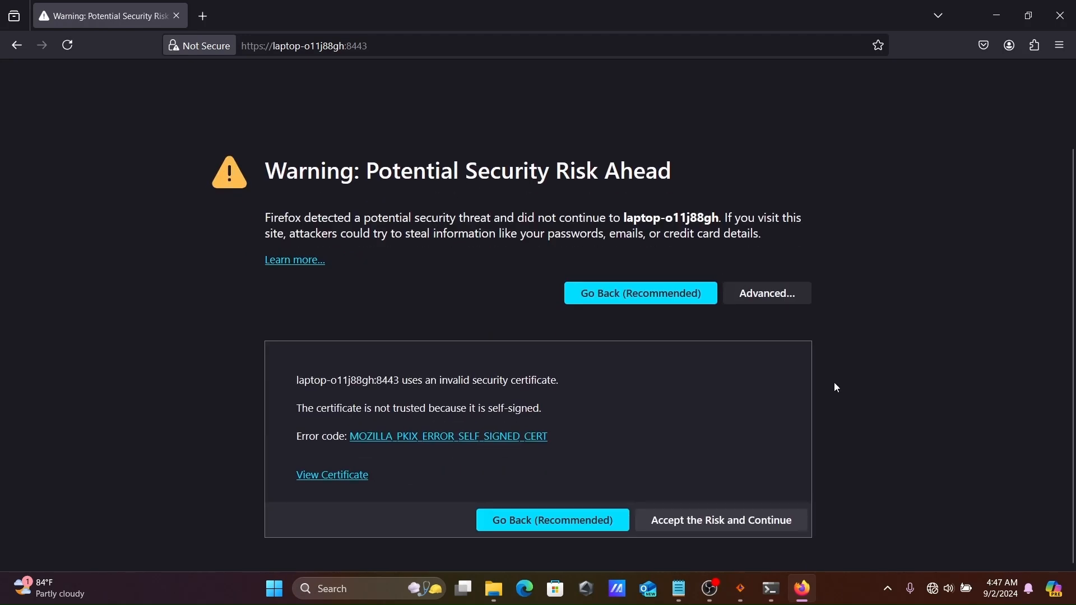
pyautogui.click(696, 522)
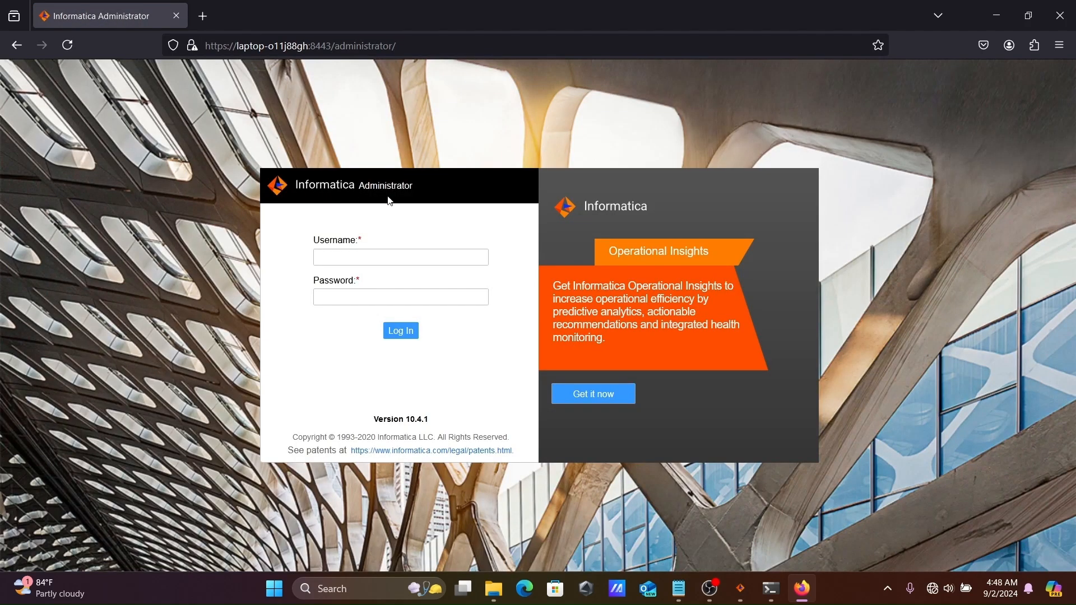
# Log in with the Administrator account and password, declining to save the password
pyautogui.click(333, 253)
pyautogui.write('Administra')
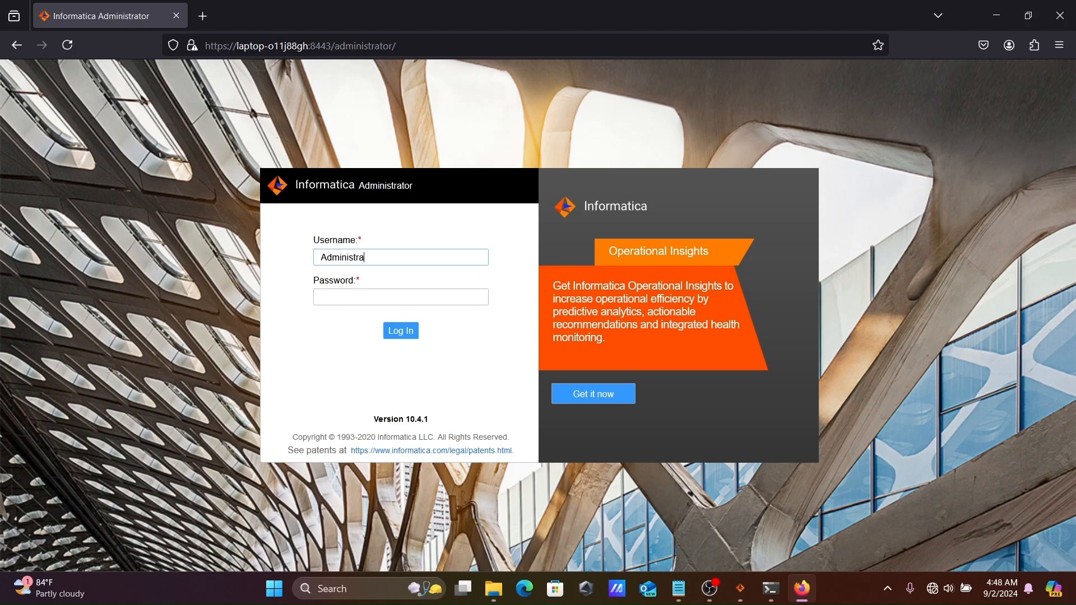
pyautogui.write('tor')
pyautogui.press('Tab')
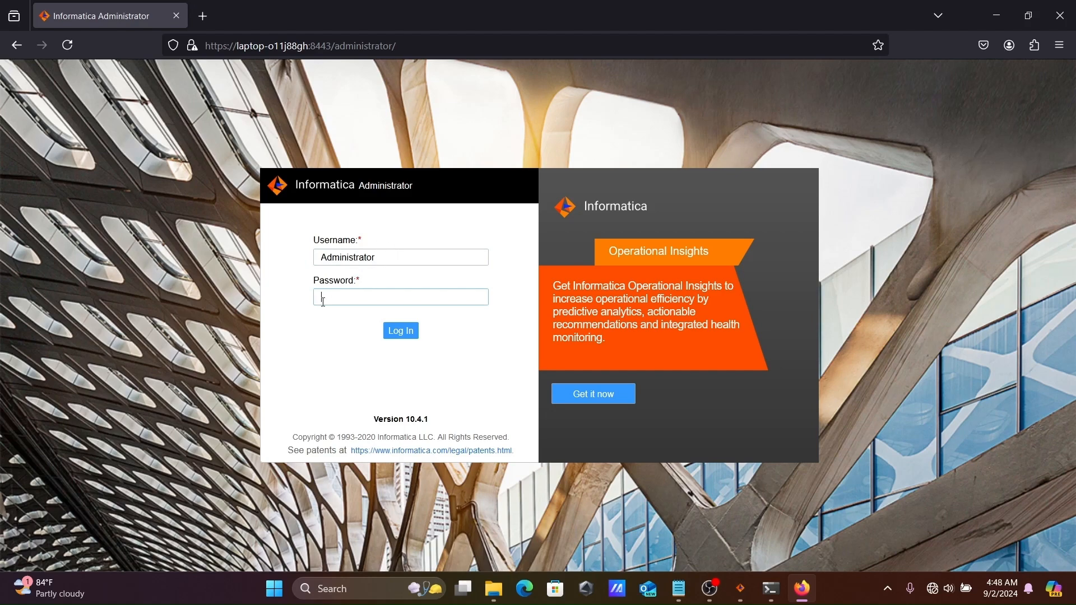
pyautogui.write('********')
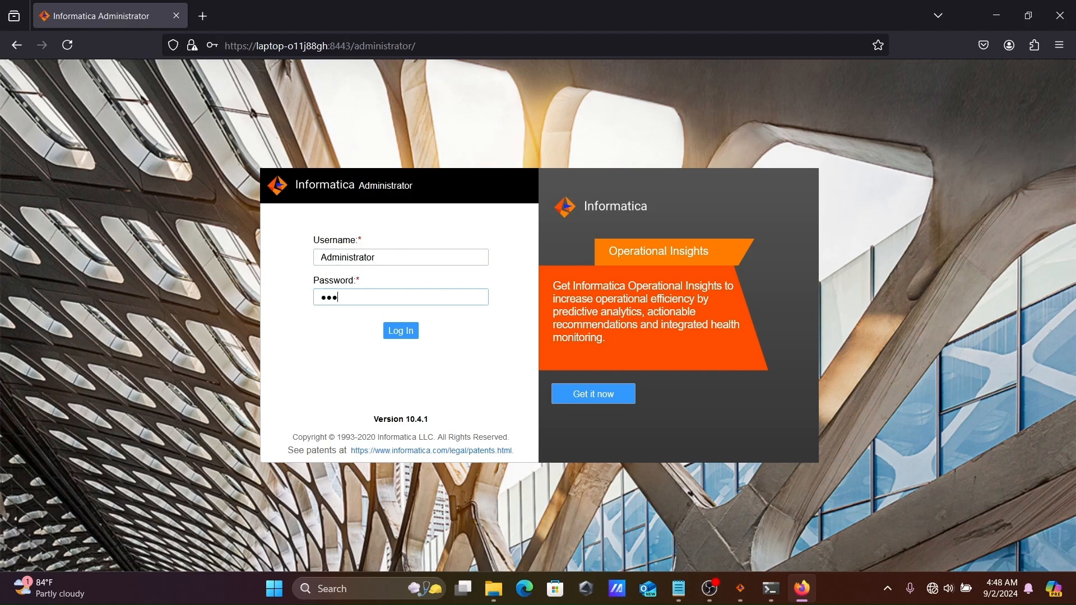
pyautogui.write('*****')
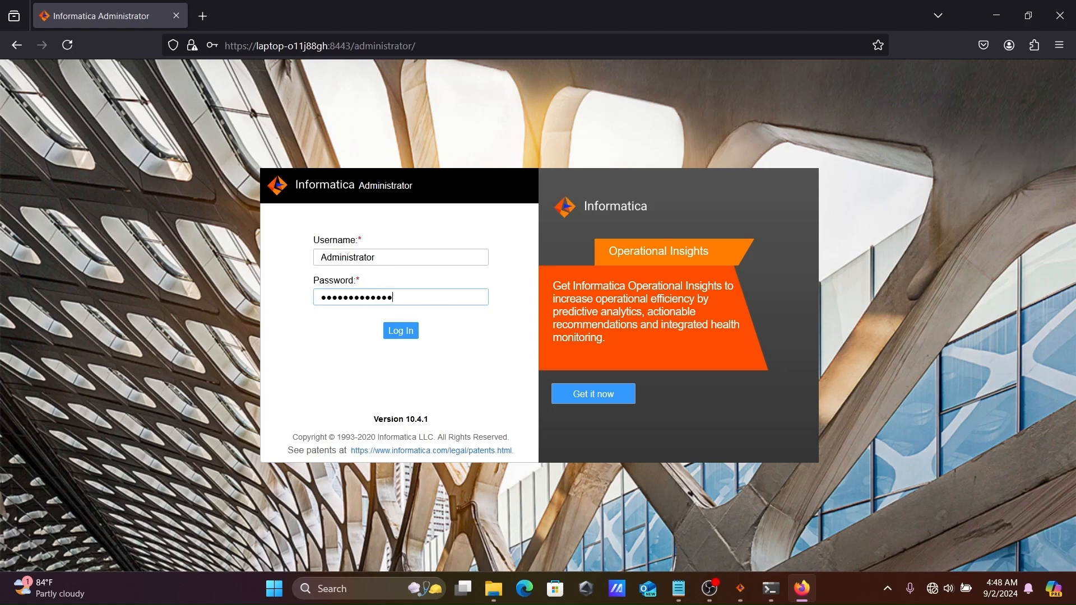
pyautogui.click(401, 332)
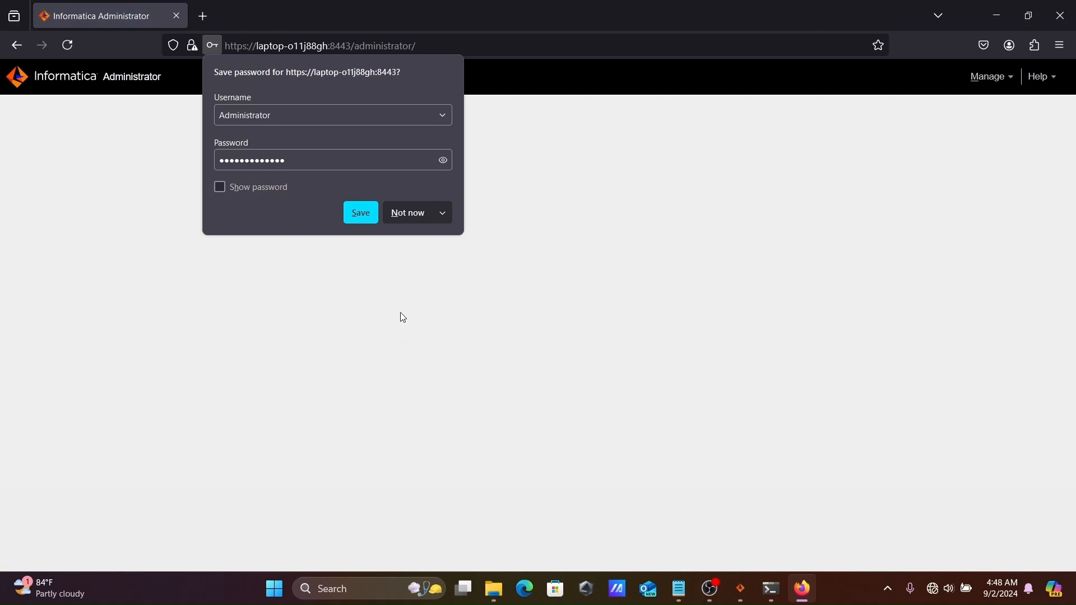
pyautogui.click(516, 91)
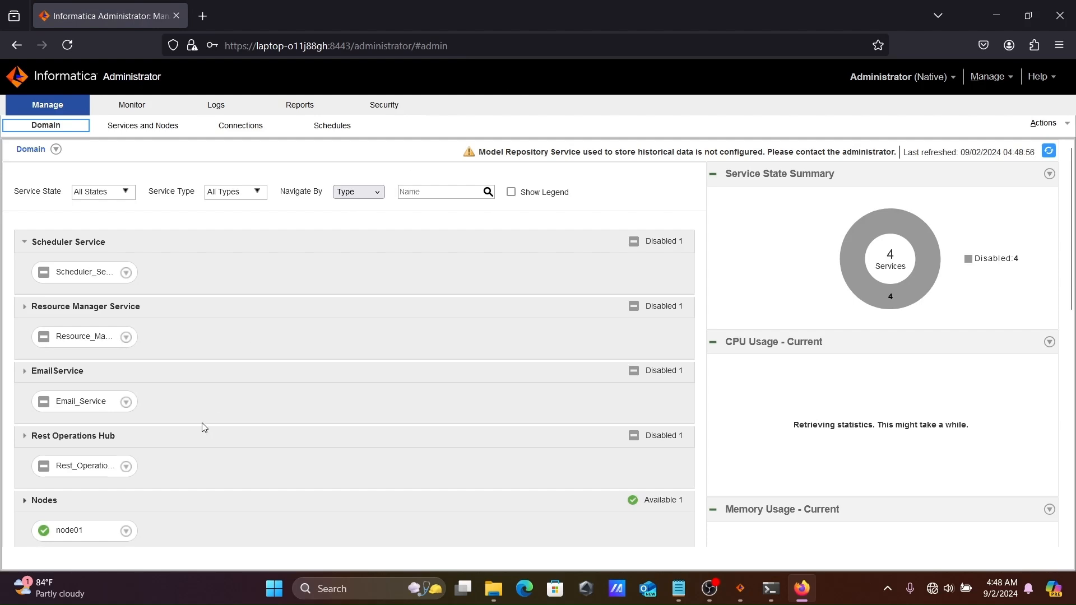
# Start a new PowerCenter Repository Service named Rep with the available license on node01
pyautogui.click(124, 126)
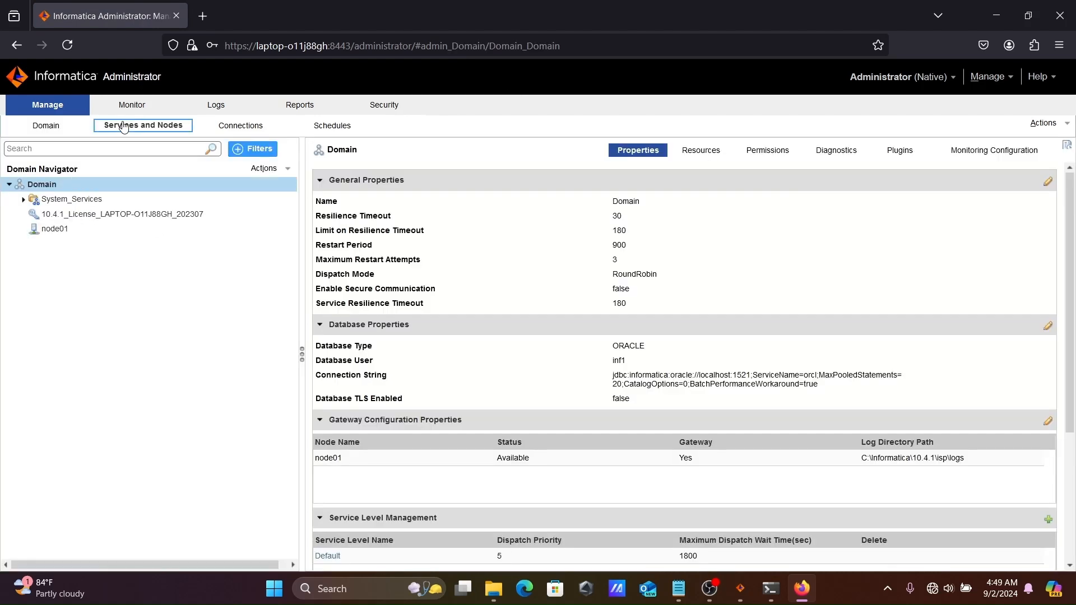
pyautogui.rightClick(60, 188)
pyautogui.click(90, 196)
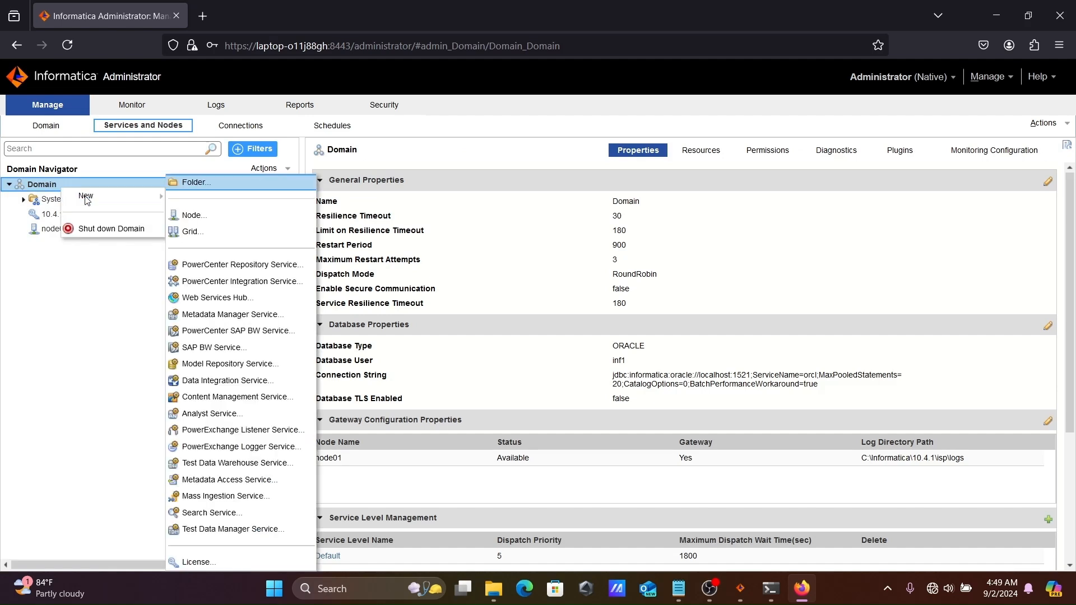
pyautogui.click(251, 267)
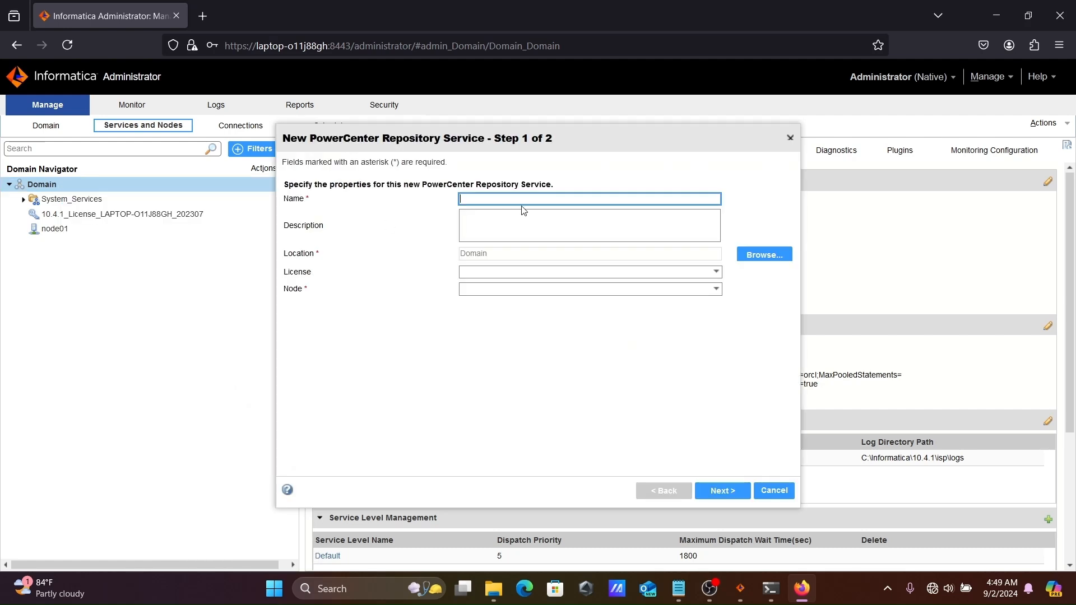
pyautogui.write('Rep')
pyautogui.click(572, 273)
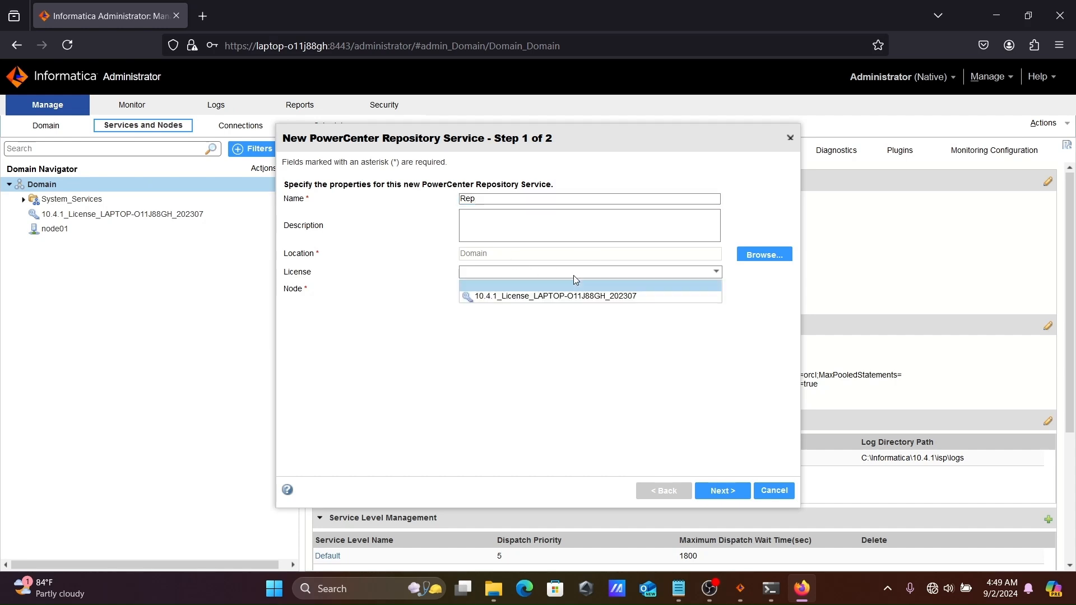
pyautogui.click(555, 297)
pyautogui.click(577, 289)
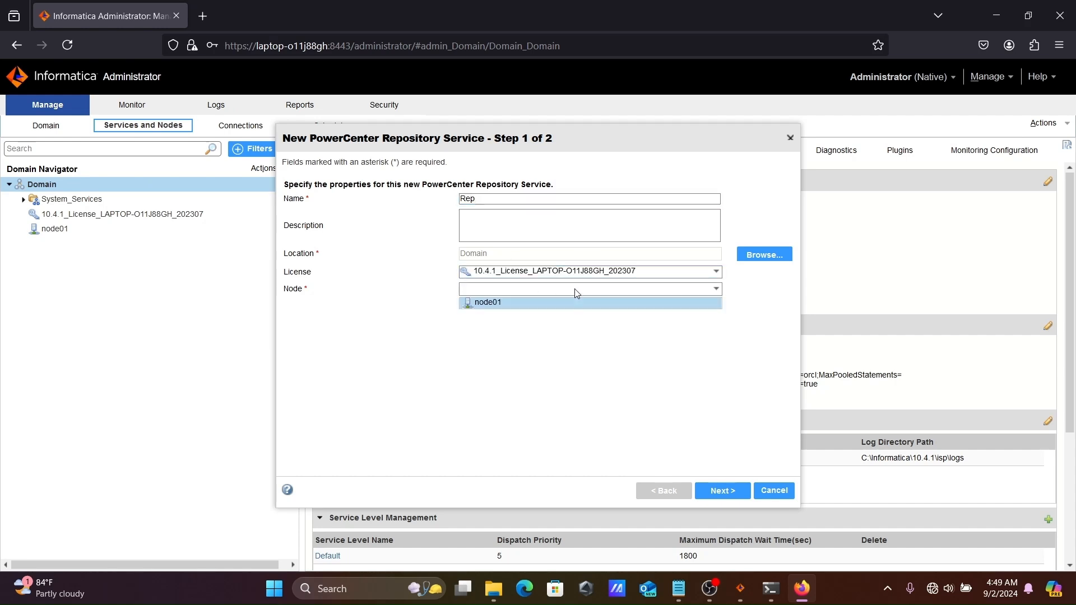
pyautogui.click(491, 303)
# Continue to the database settings step and select Oracle as the database type
pyautogui.click(725, 493)
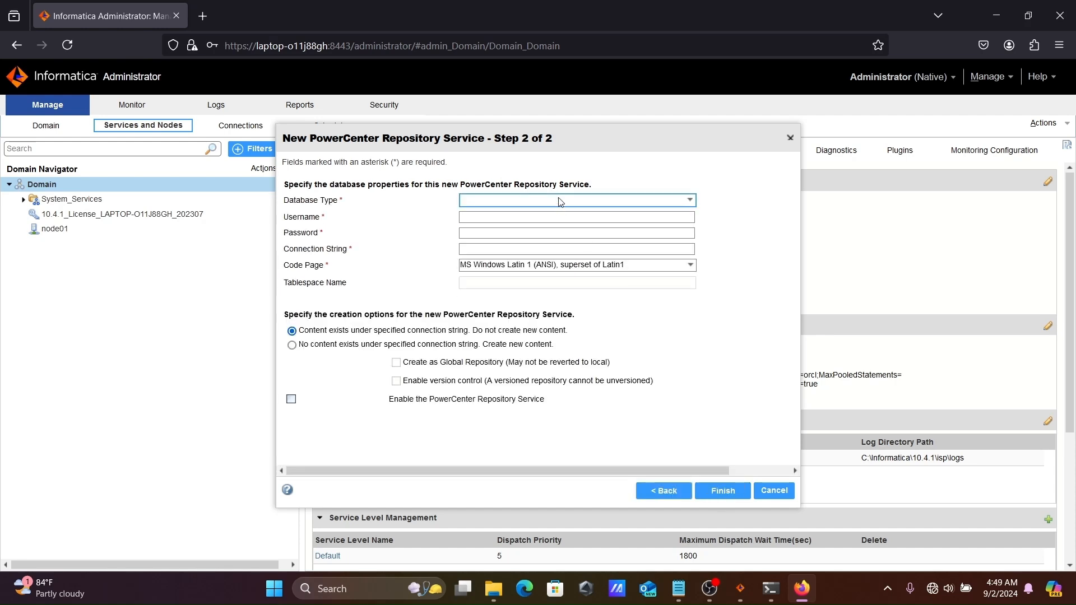
pyautogui.click(559, 201)
pyautogui.click(486, 225)
# In SQL Plus, create database user inf2 by editing the earlier create-user command
pyautogui.click(771, 589)
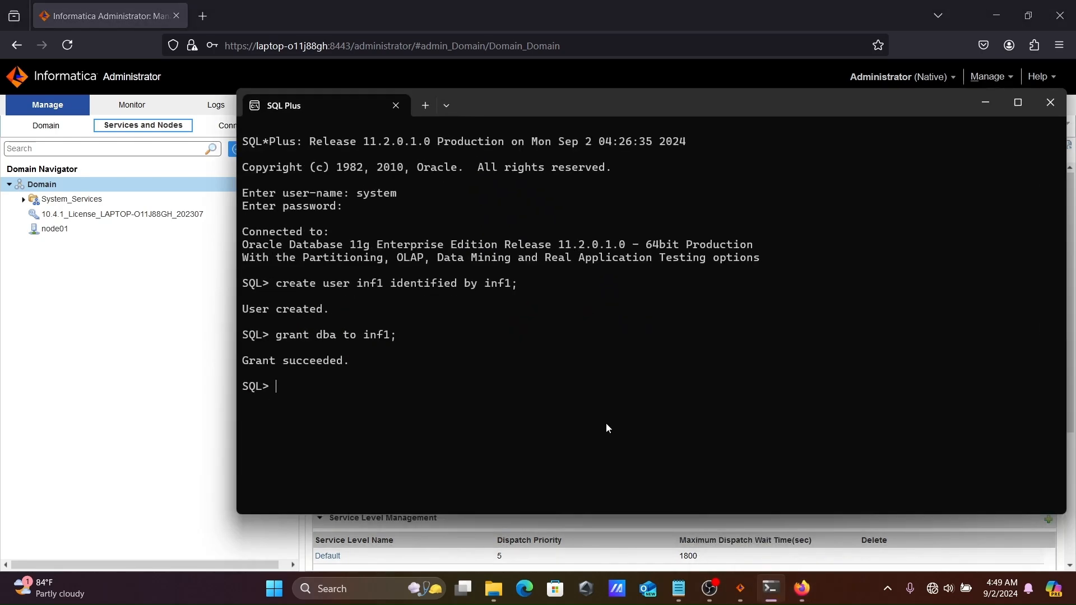
pyautogui.press('Up')
pyautogui.press('Up')
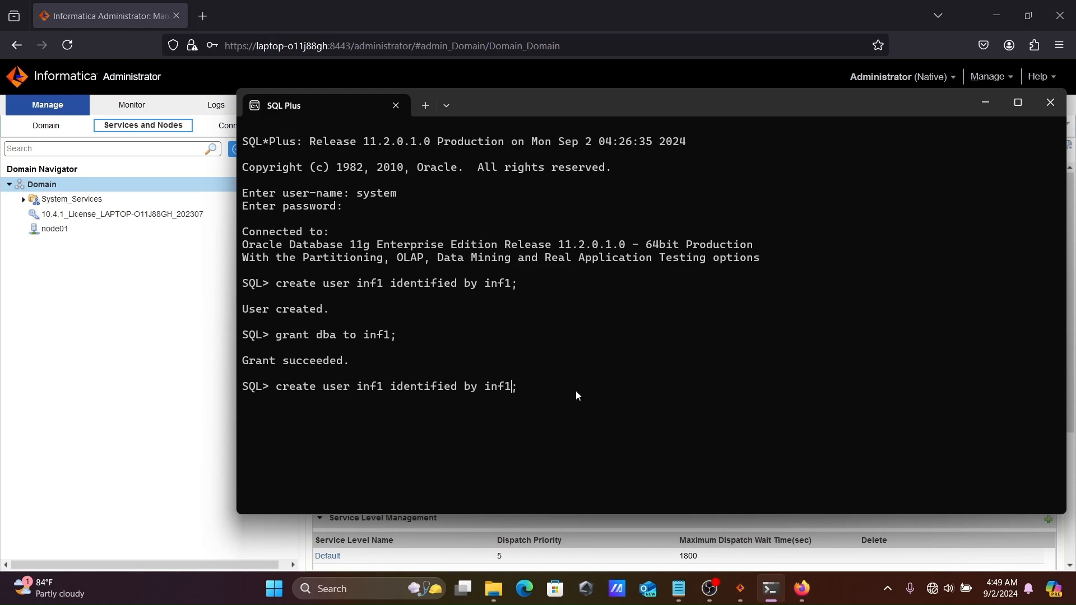
pyautogui.press('BackSpace')
pyautogui.write('2')
pyautogui.press('BackSpace')
pyautogui.write('2')
pyautogui.press('Return')
# Grant DBA rights to inf2 and minimize the SQL Plus window
pyautogui.press('Up')
pyautogui.press('Up')
pyautogui.press('Delete')
pyautogui.write('2')
pyautogui.press('Return')
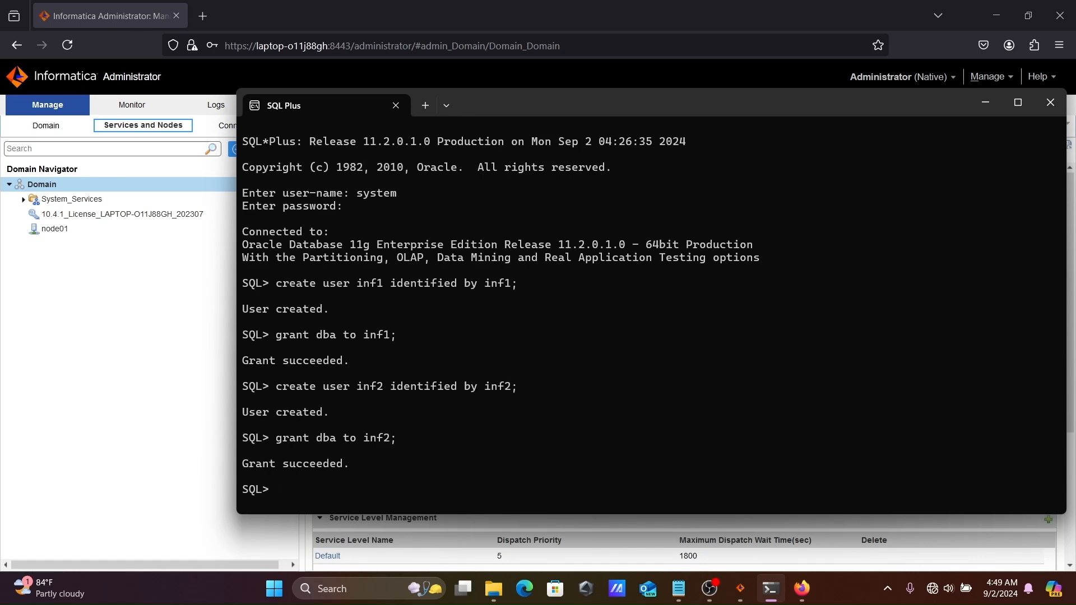
pyautogui.click(984, 104)
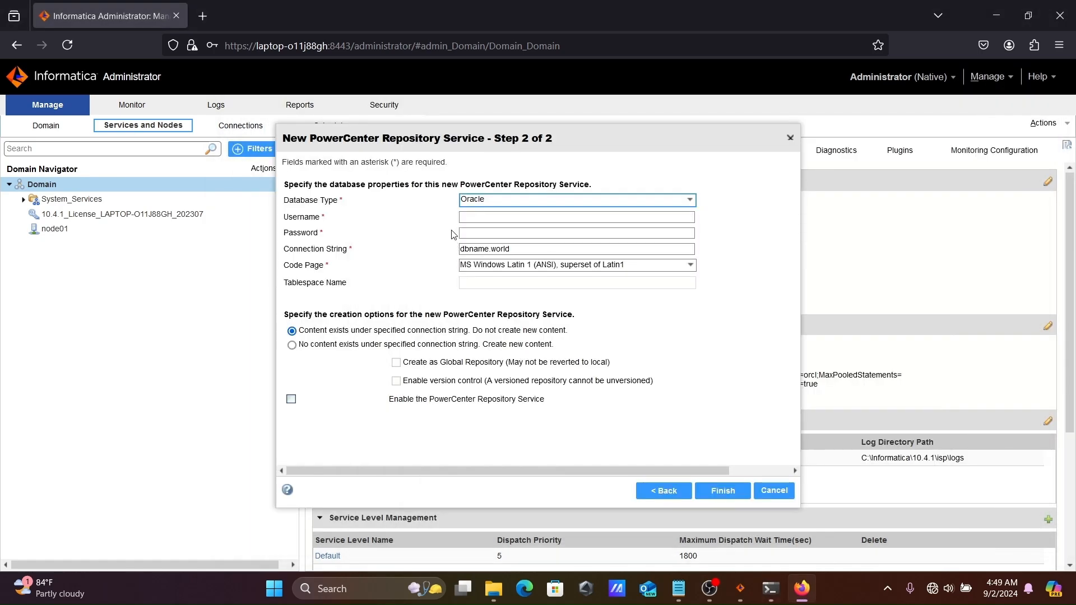
# Enter database username inf2, its password, and connection string orcl
pyautogui.click(474, 216)
pyautogui.write('inf2')
pyautogui.click(513, 248)
pyautogui.write('in')
pyautogui.click(477, 232)
pyautogui.write('inf')
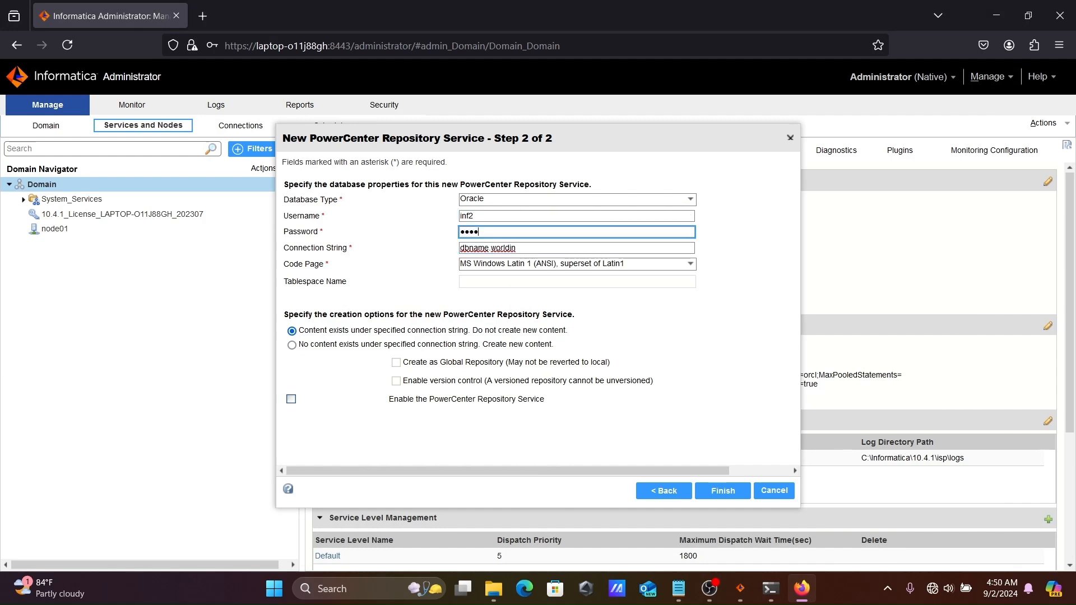
pyautogui.click(532, 251)
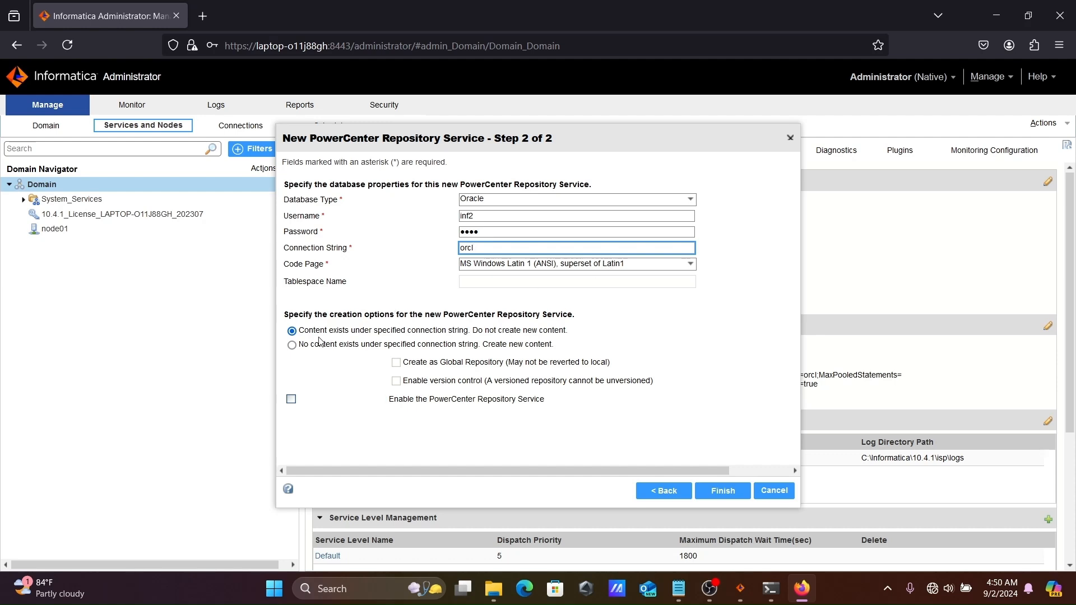
pyautogui.click(301, 348)
# Choose to create new repository content and finish creating the Rep service
pyautogui.click(297, 346)
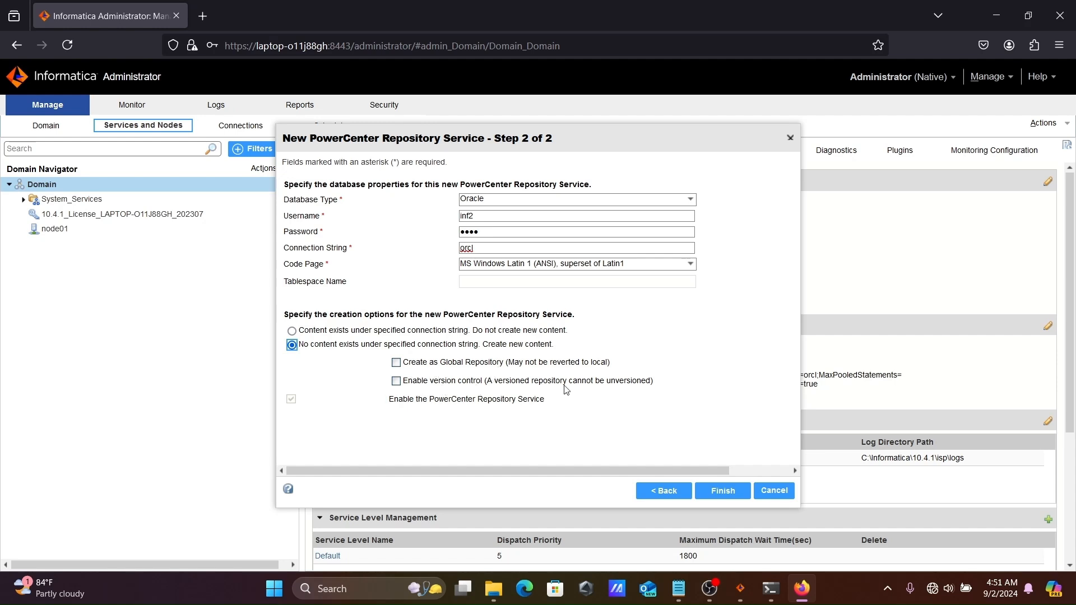
pyautogui.click(727, 495)
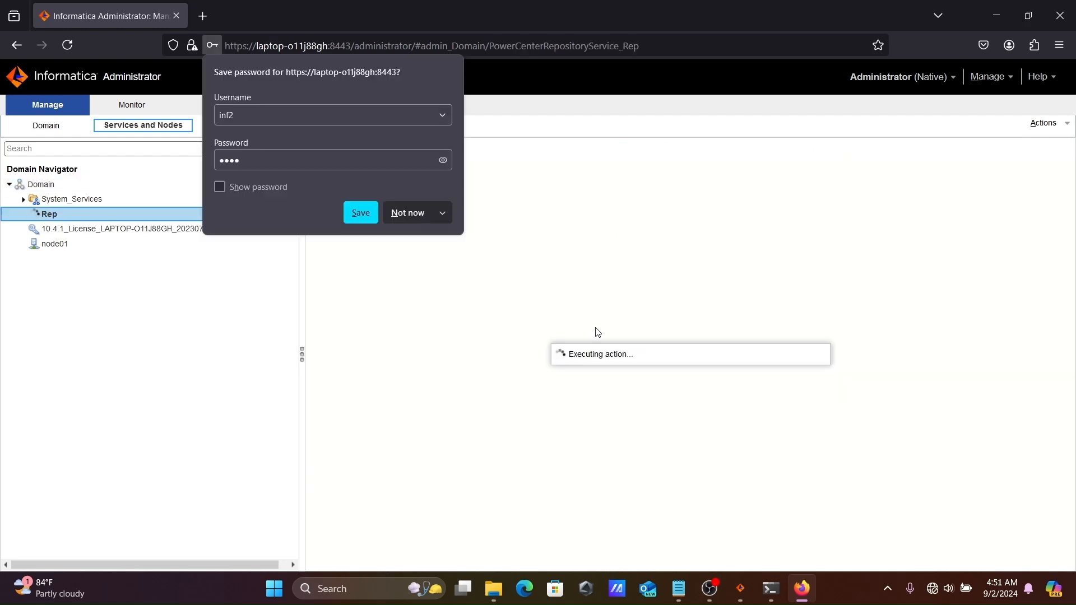
pyautogui.click(408, 211)
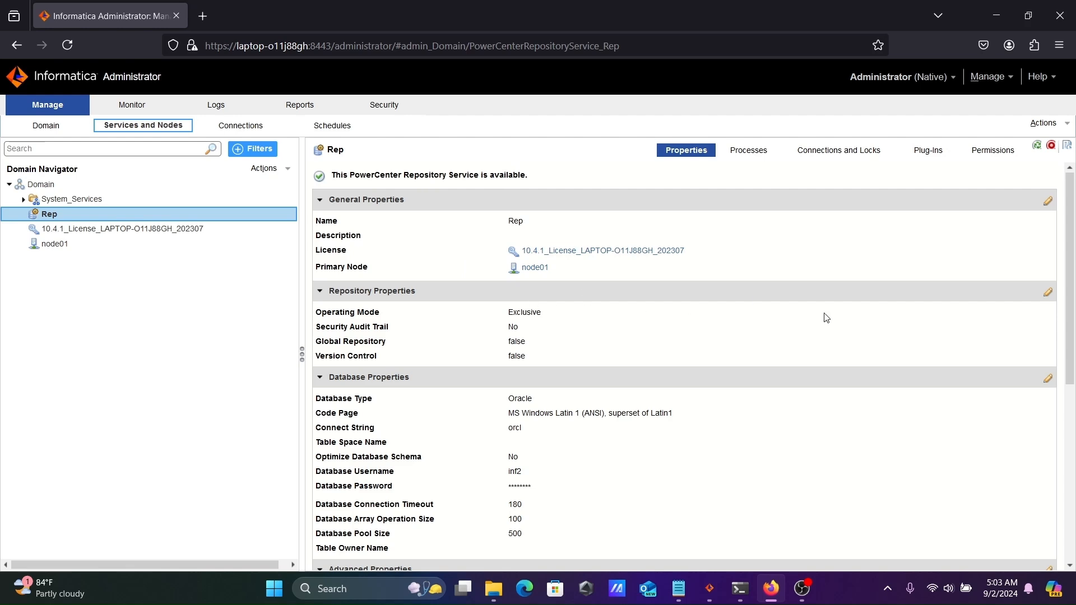
# Change Rep's operating mode from Exclusive to Normal and restart the service
pyautogui.click(1048, 292)
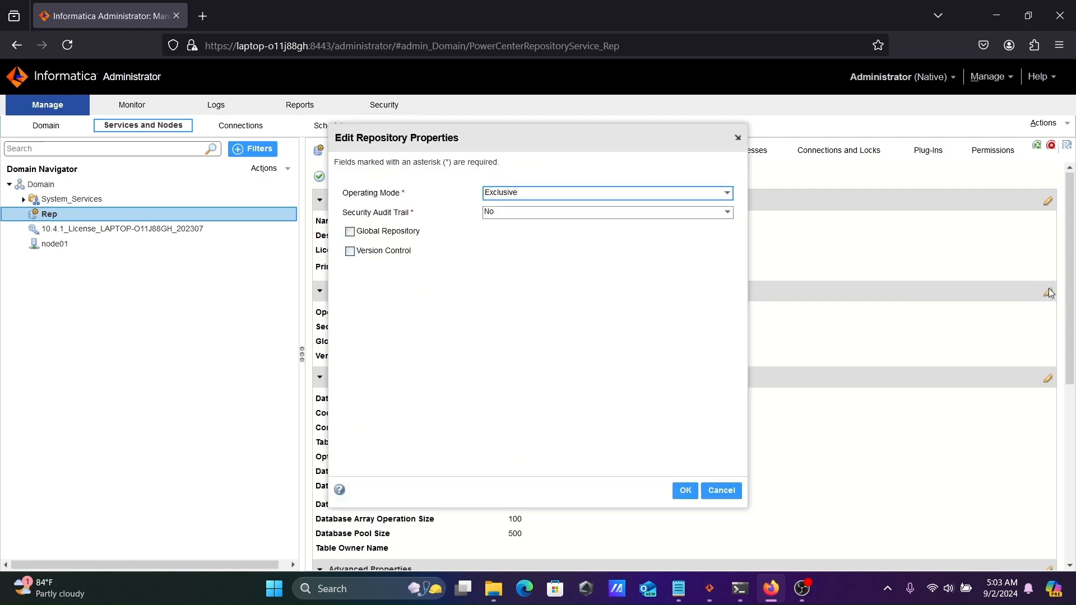
pyautogui.click(640, 196)
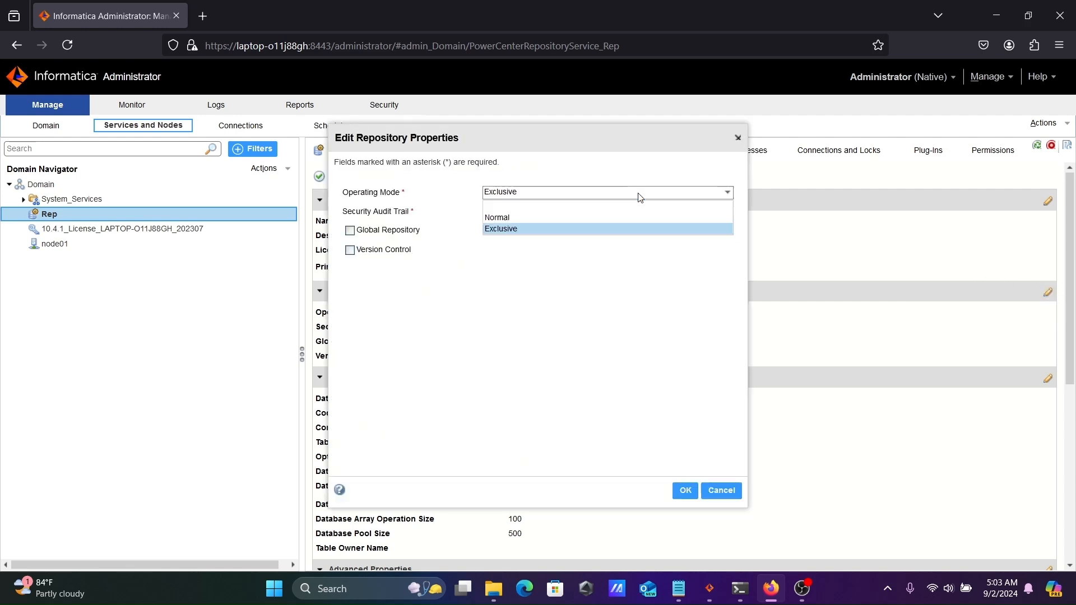
pyautogui.click(510, 217)
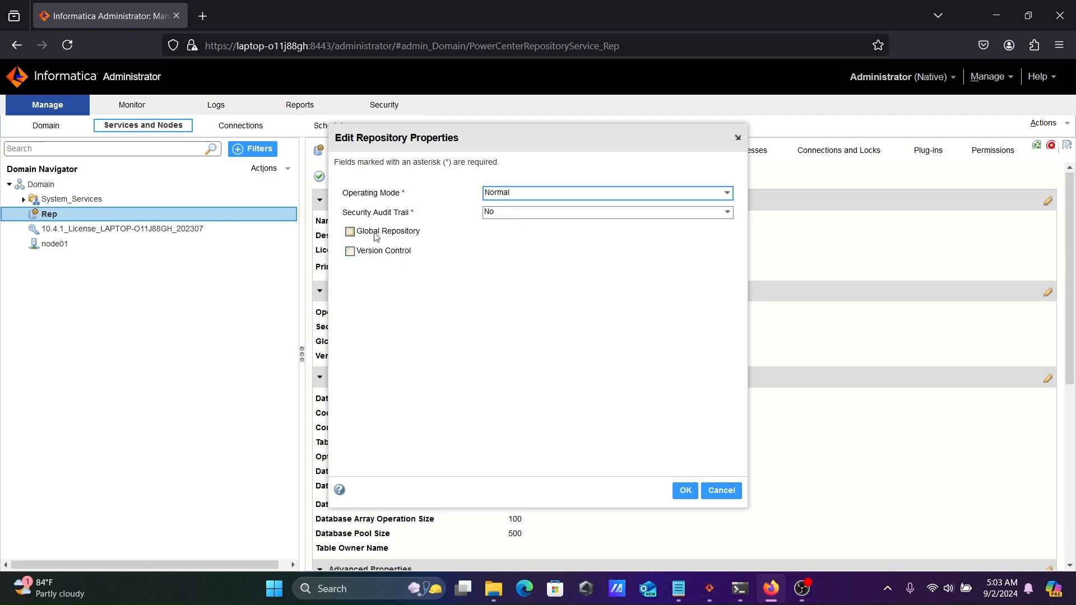
pyautogui.click(685, 492)
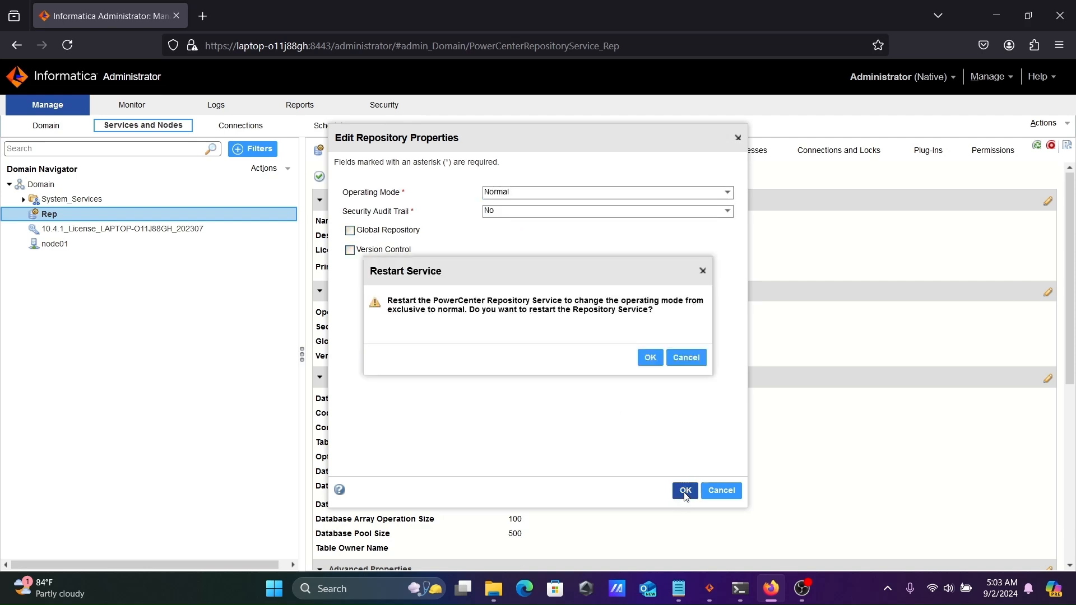
pyautogui.click(649, 358)
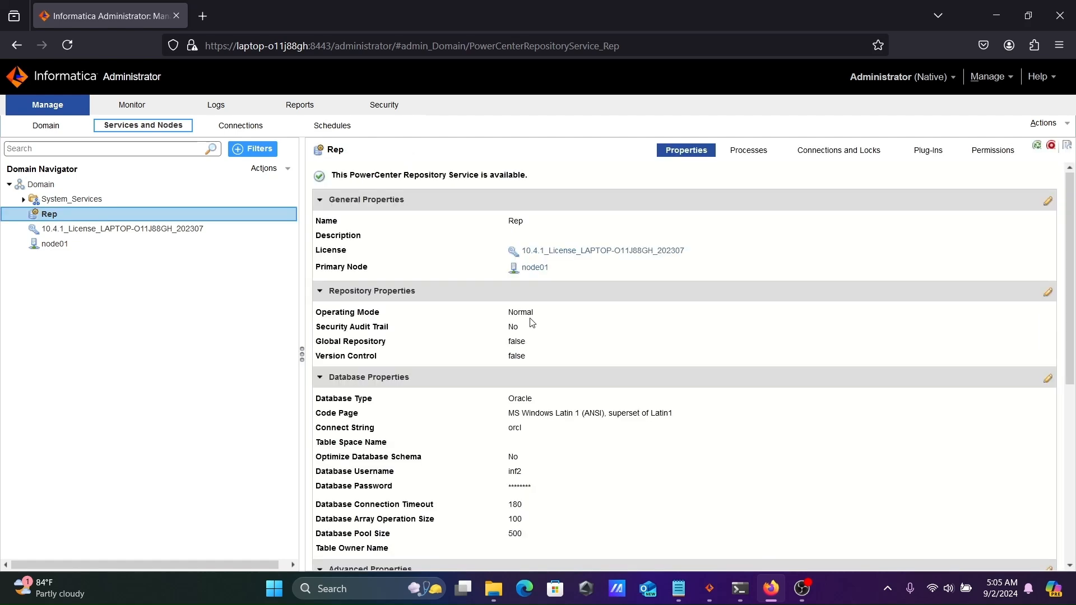
# Start a new PowerCenter Integration Service named Int with the 10.4.1 license on node01
pyautogui.rightClick(59, 185)
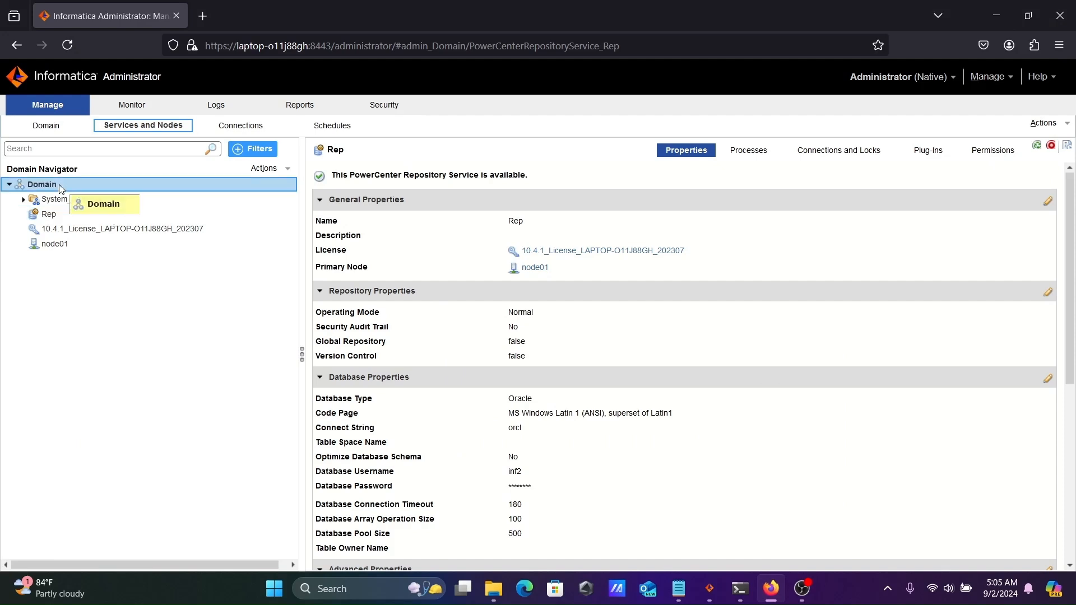
pyautogui.moveTo(84, 193)
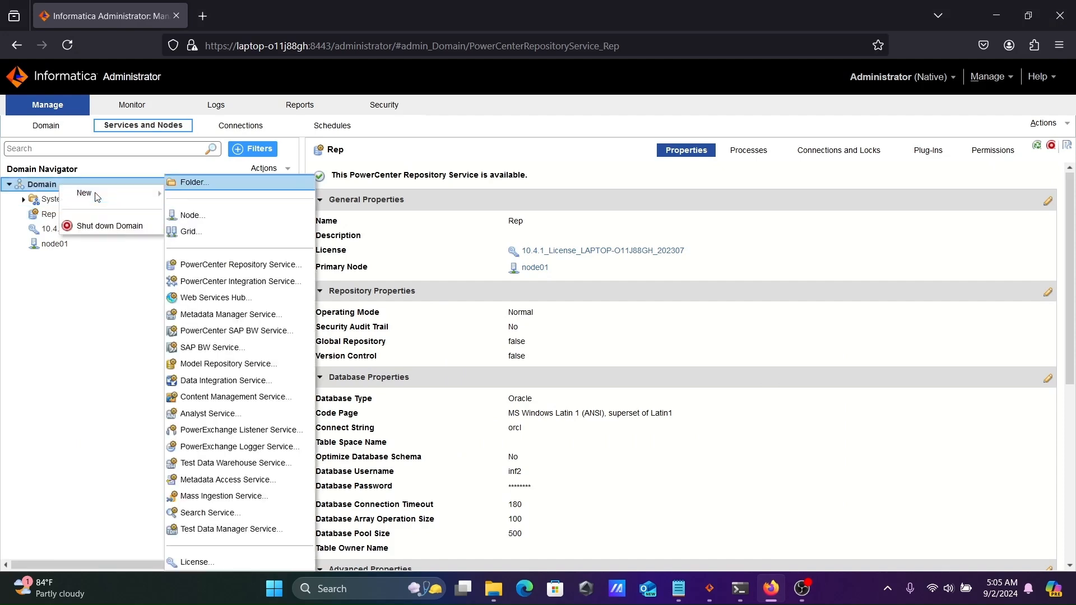
pyautogui.click(233, 283)
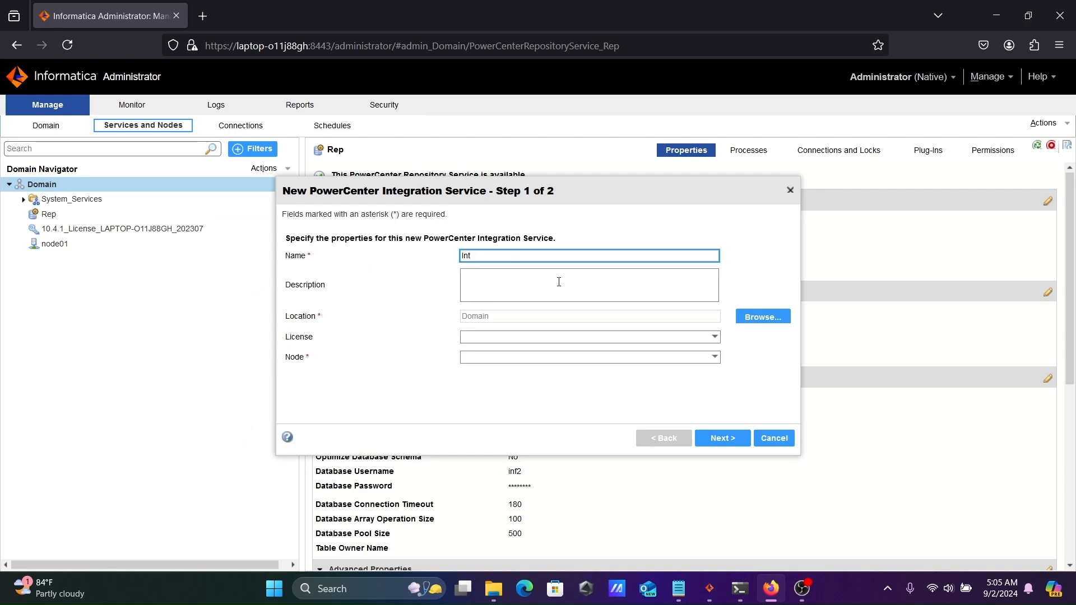
pyautogui.click(716, 337)
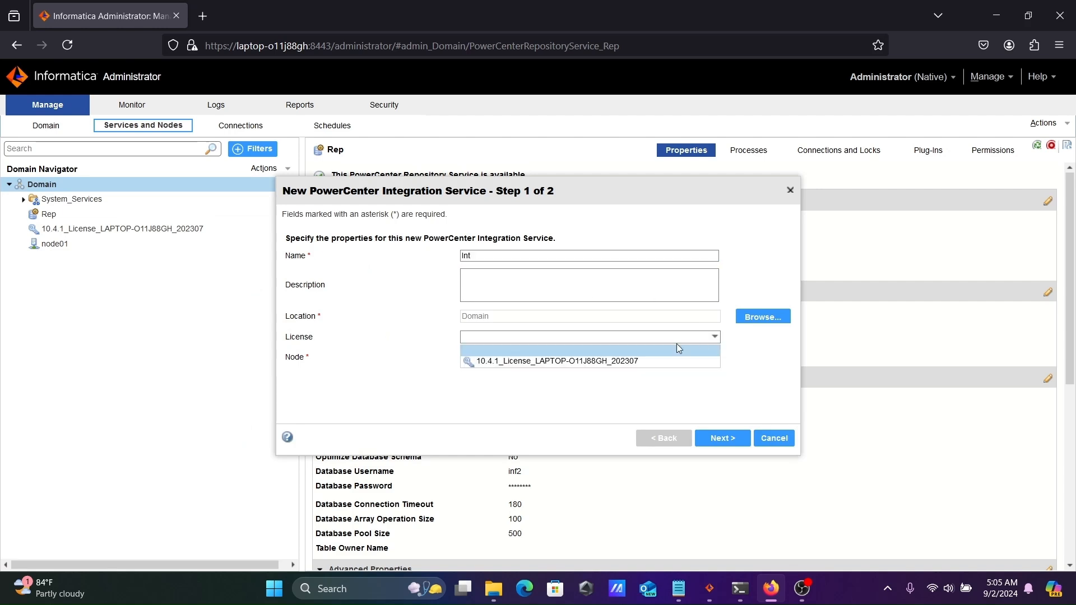
pyautogui.click(578, 361)
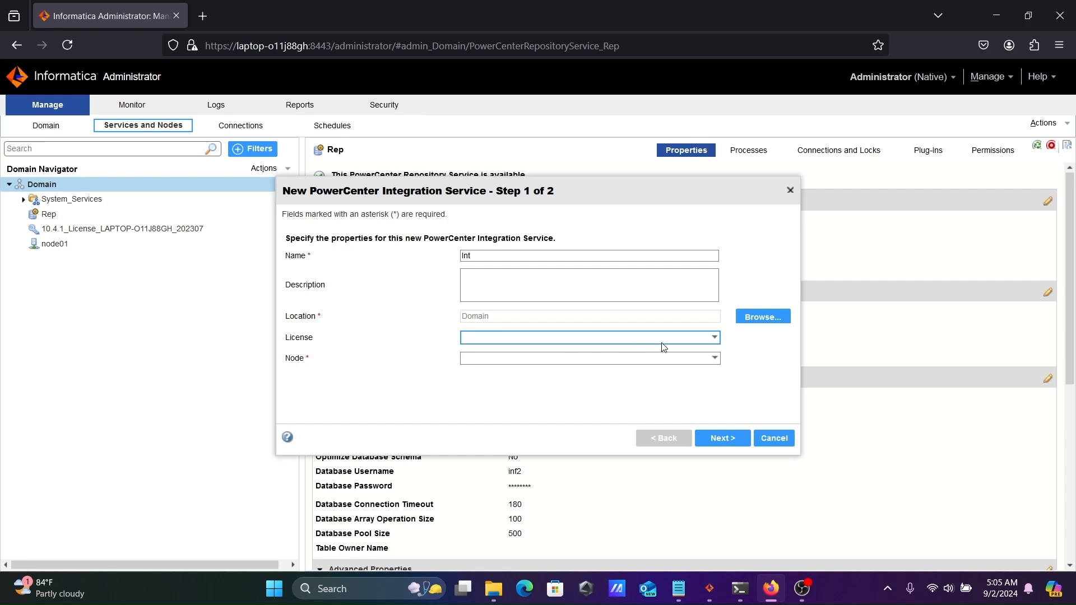
pyautogui.click(667, 343)
pyautogui.click(584, 363)
pyautogui.click(585, 363)
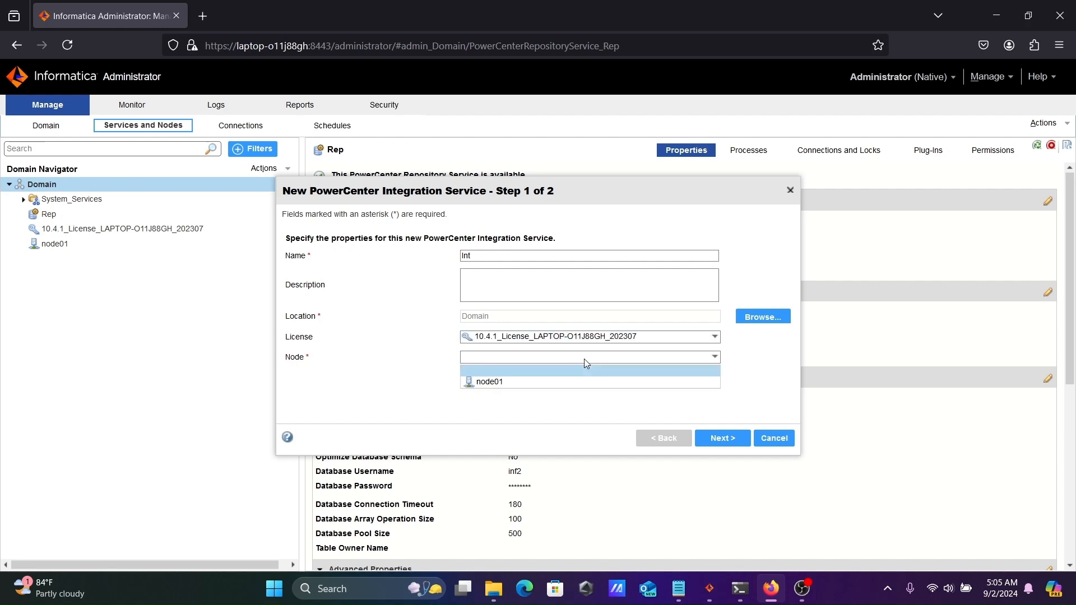
pyautogui.click(496, 381)
pyautogui.click(712, 439)
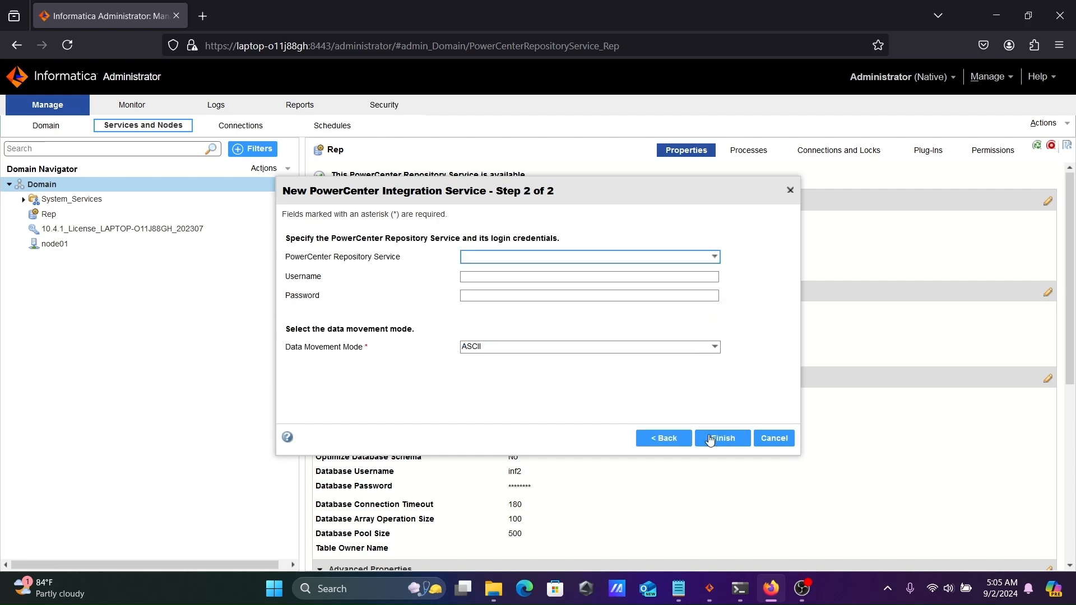
# Link Int to the Rep repository with Administrator credentials and ASCII data movement, then finish
pyautogui.click(605, 261)
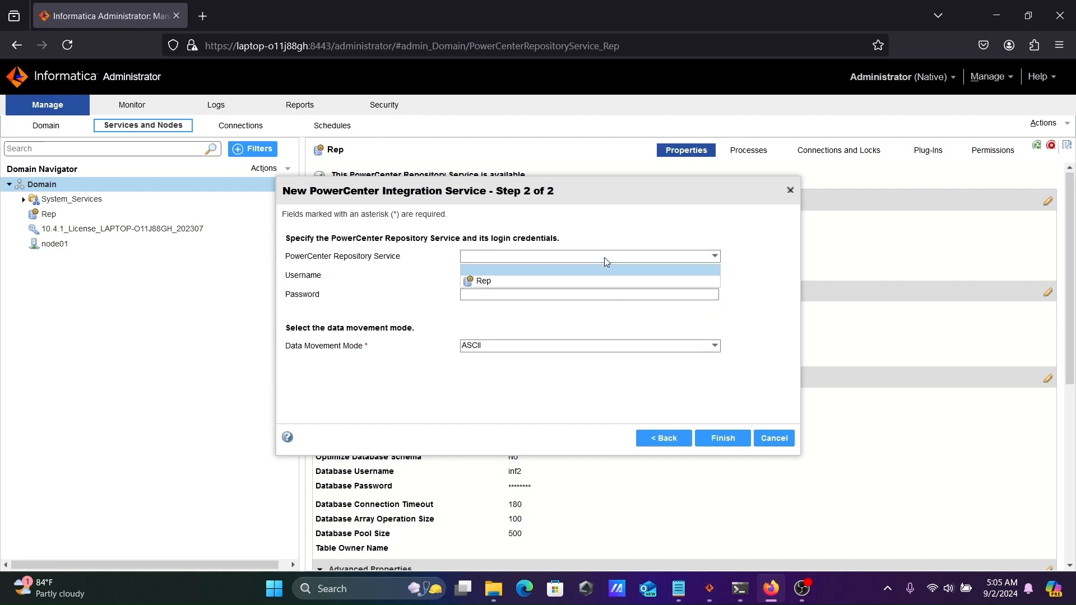
pyautogui.click(502, 282)
pyautogui.click(480, 276)
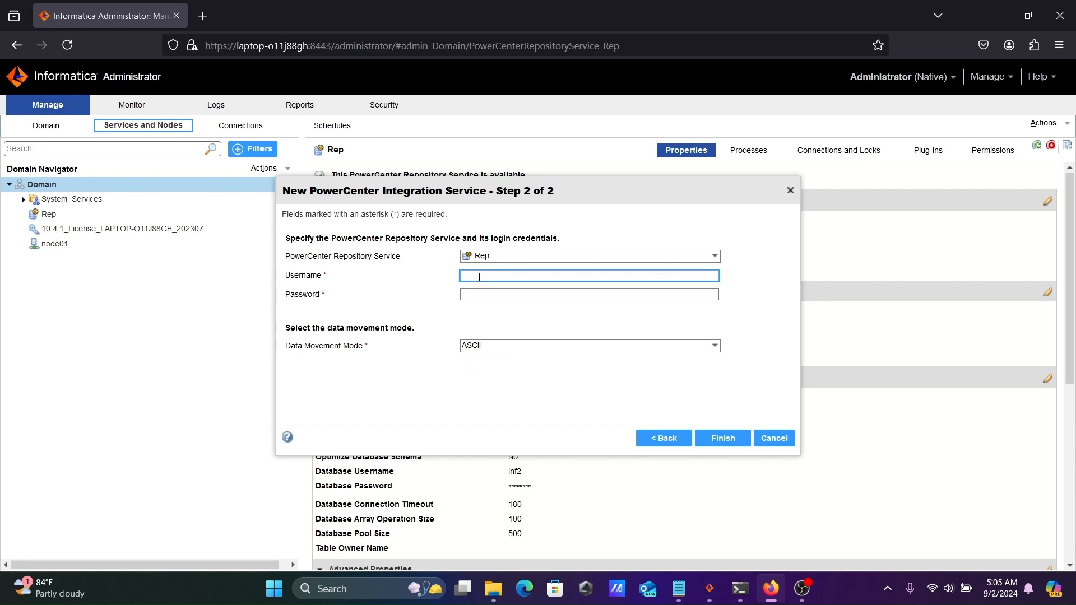
pyautogui.write('Administrator')
pyautogui.press('Tab')
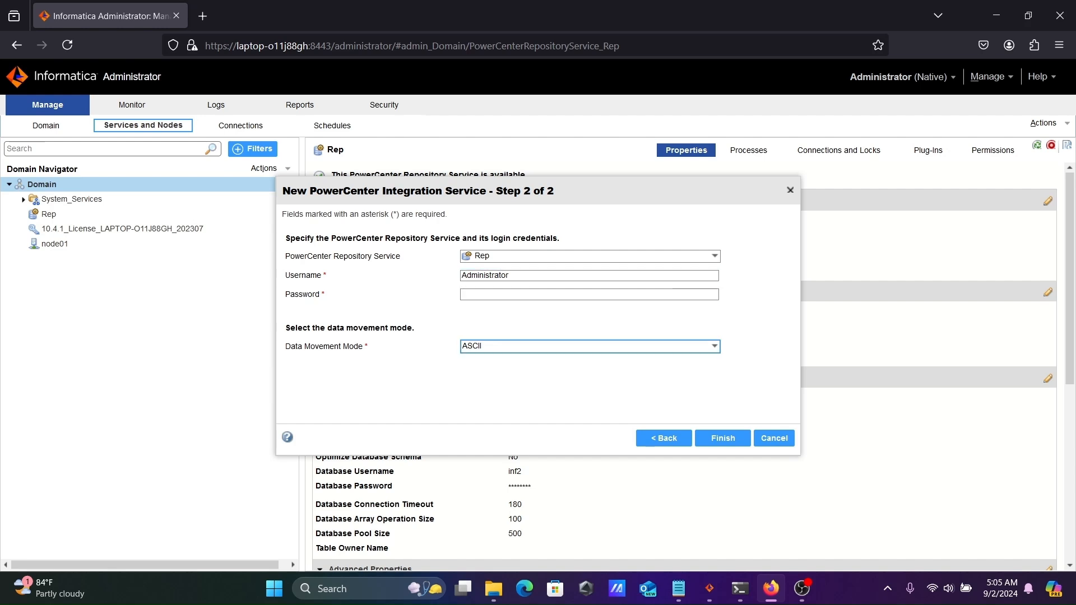
pyautogui.click(488, 294)
pyautogui.write('Ad')
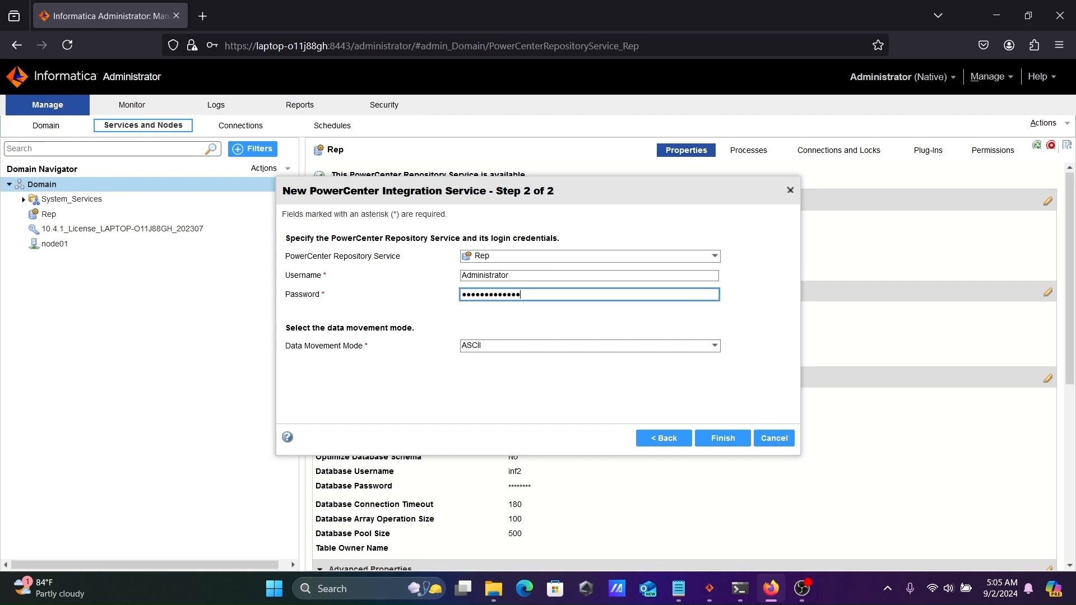
pyautogui.click(552, 347)
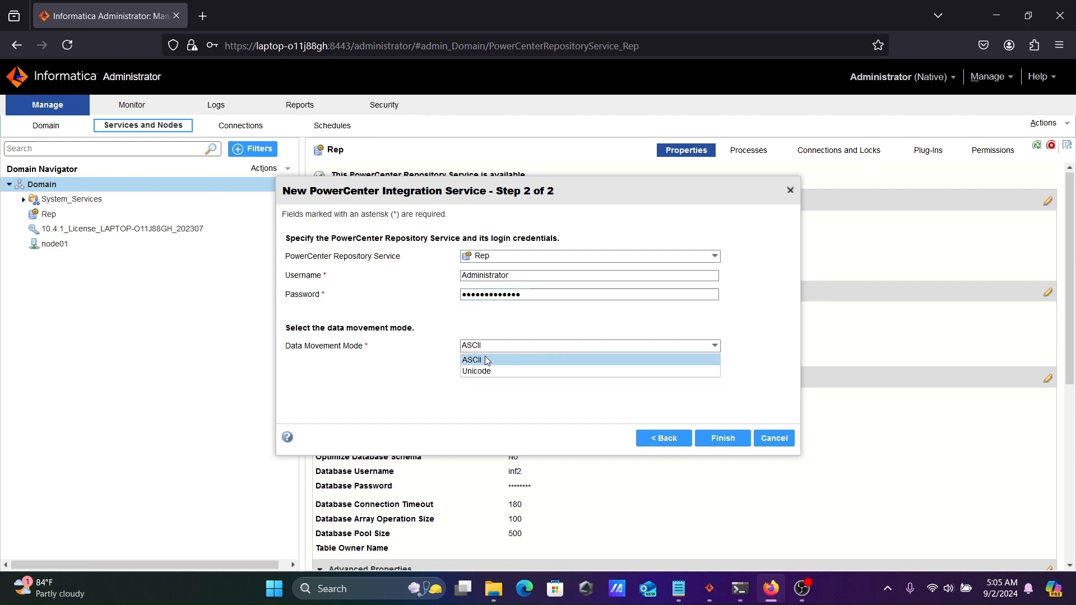
pyautogui.click(548, 395)
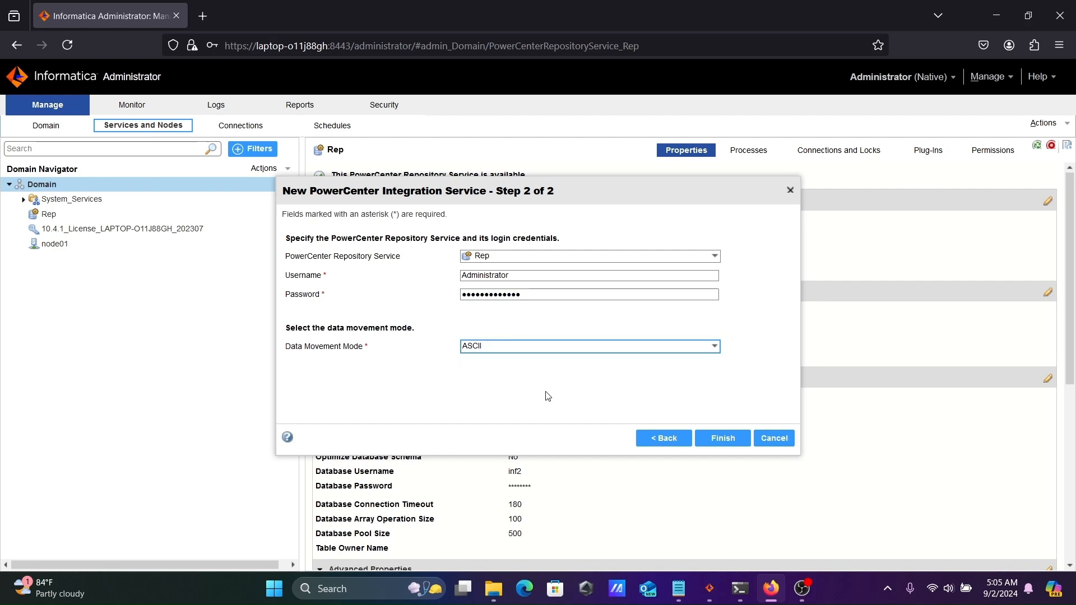
pyautogui.click(698, 443)
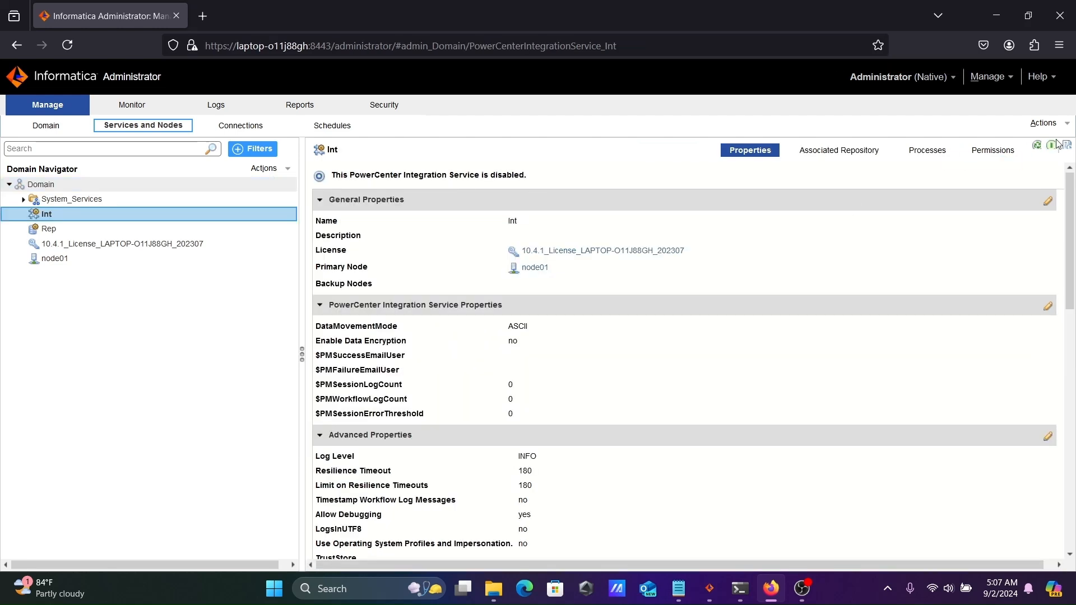
# Enable the Int integration service and minimize Firefox once it reports available
pyautogui.click(1047, 123)
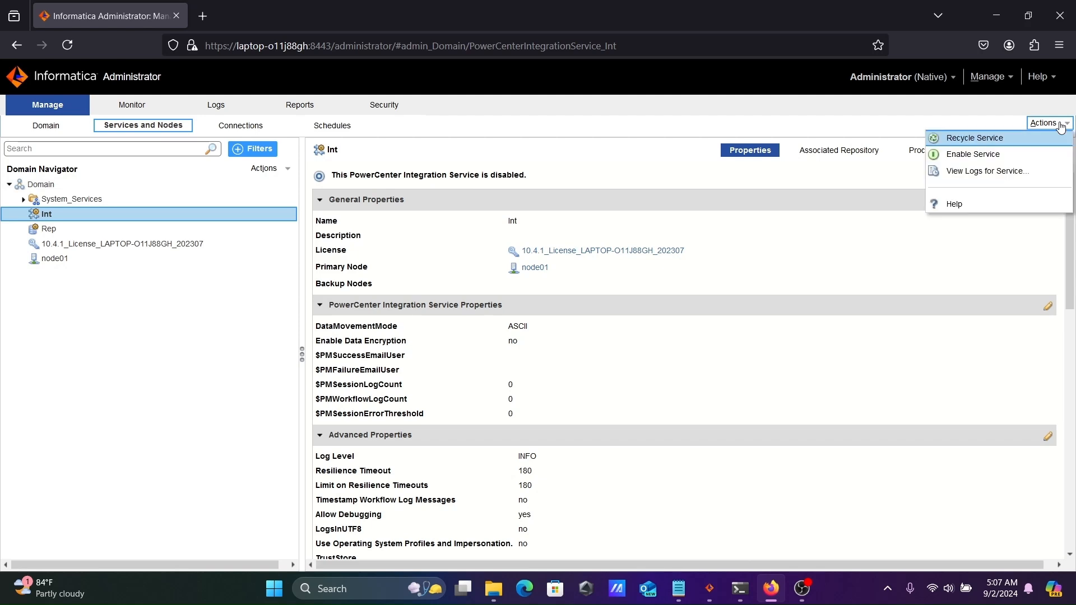
pyautogui.click(980, 154)
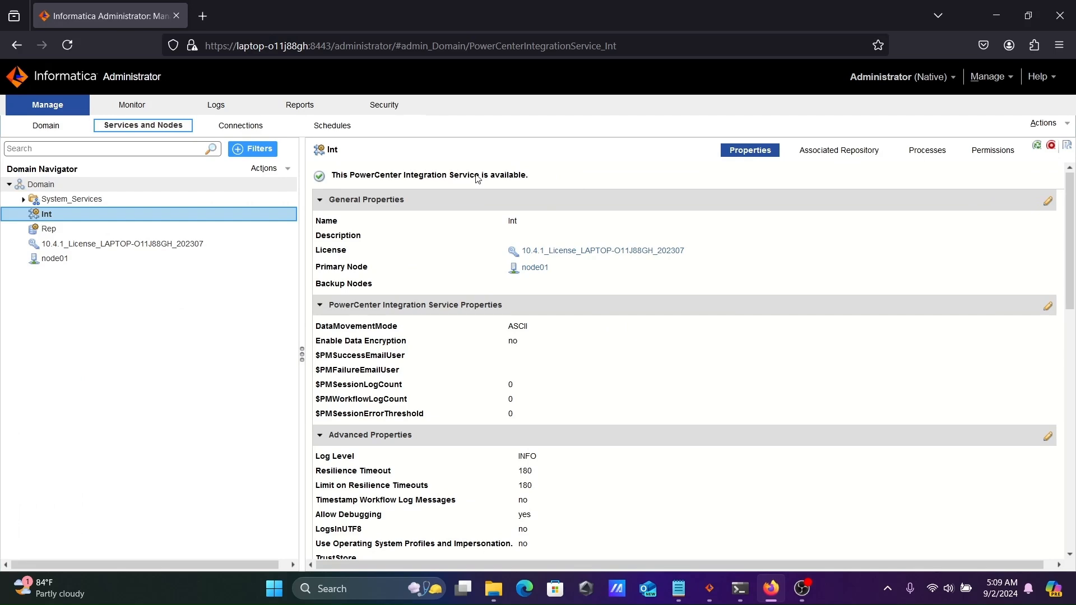
pyautogui.click(991, 9)
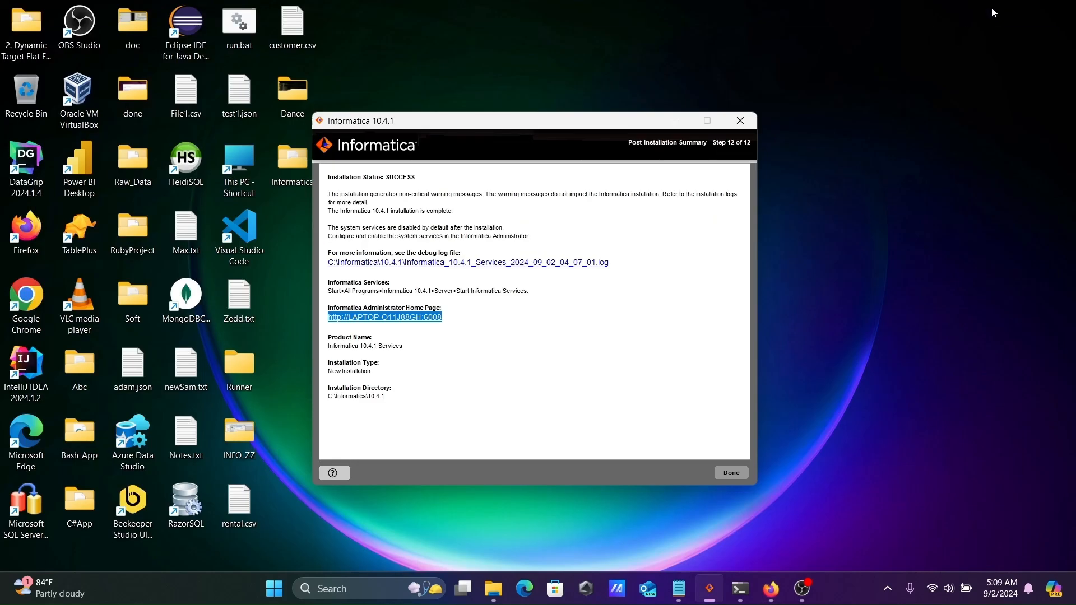
# Run install.exe from informatica_1041_client_winem-64t\Client in the part1 folder window
pyautogui.click(681, 120)
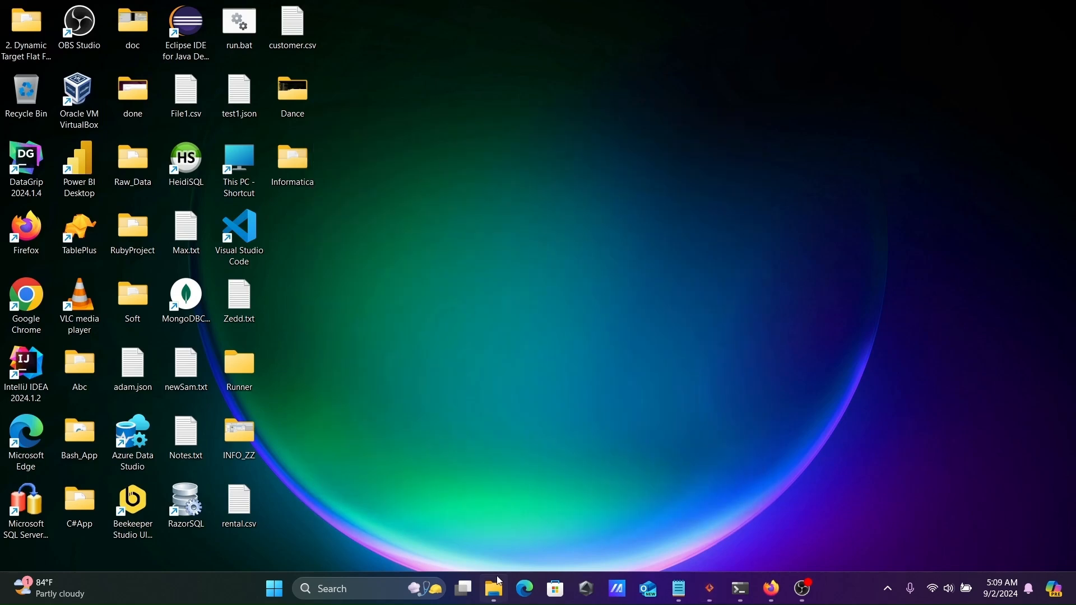
pyautogui.moveTo(497, 586)
pyautogui.click(483, 510)
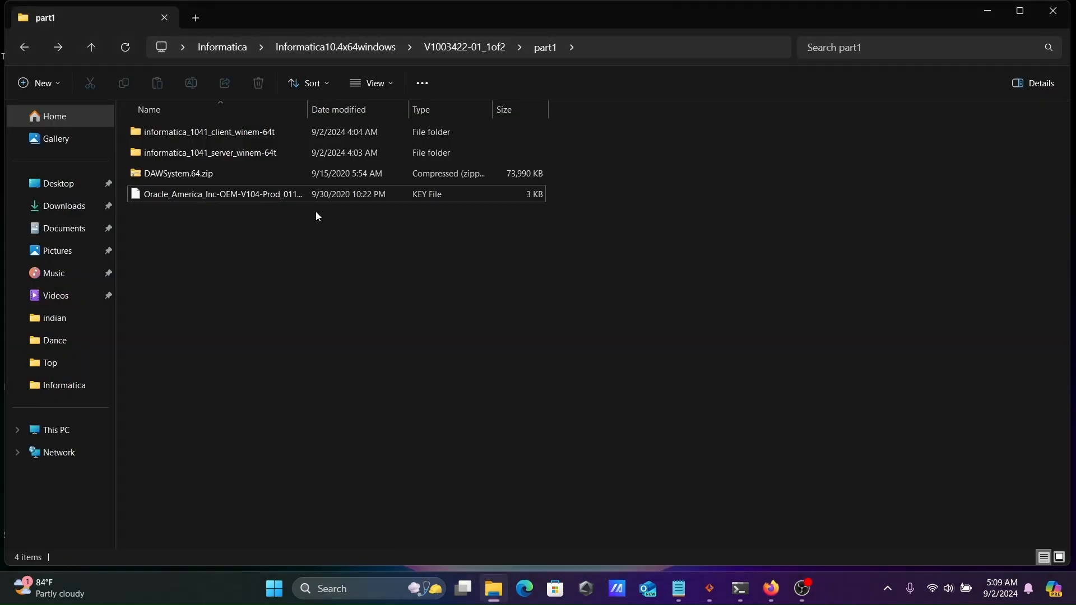
pyautogui.doubleClick(199, 132)
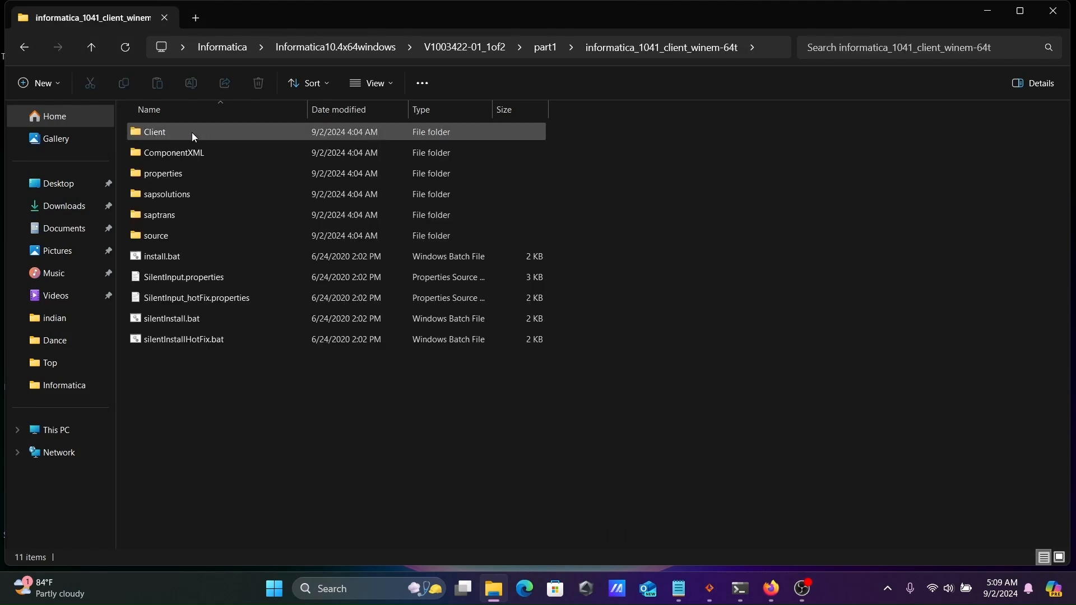
pyautogui.doubleClick(174, 131)
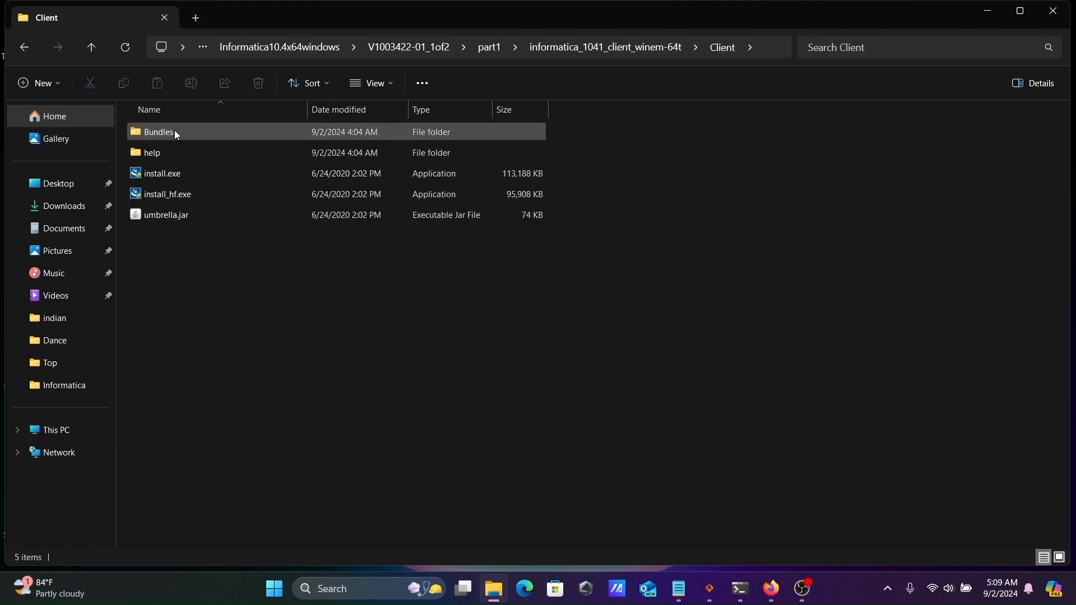
pyautogui.doubleClick(171, 177)
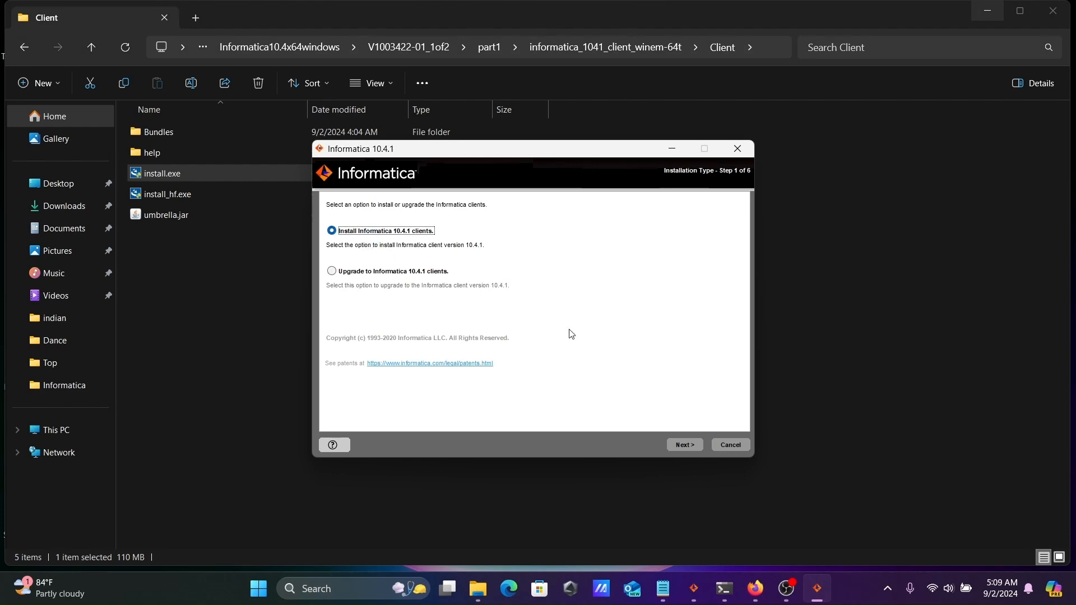
# Install all Informatica application clients to the default C:\Informatica\10.4.1 directory and close the installer
pyautogui.click(686, 445)
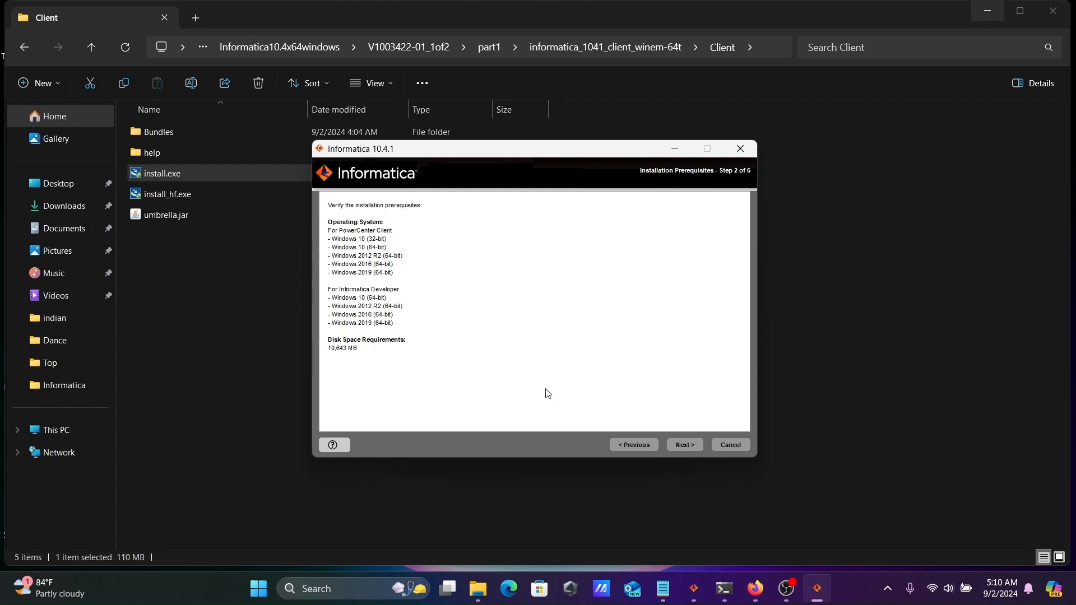
pyautogui.click(687, 445)
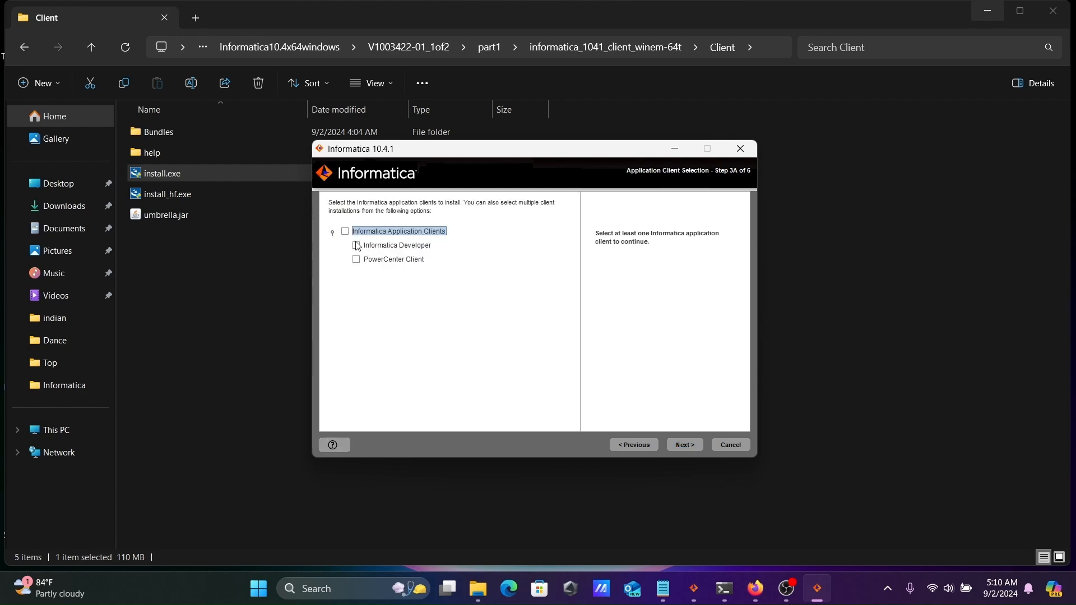
pyautogui.click(345, 231)
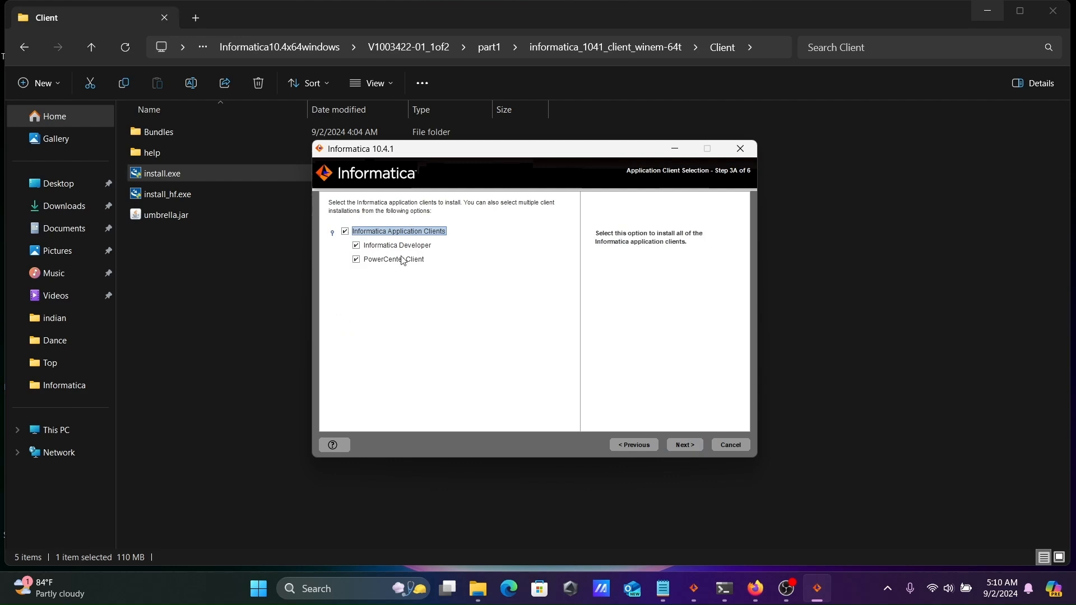
pyautogui.click(686, 446)
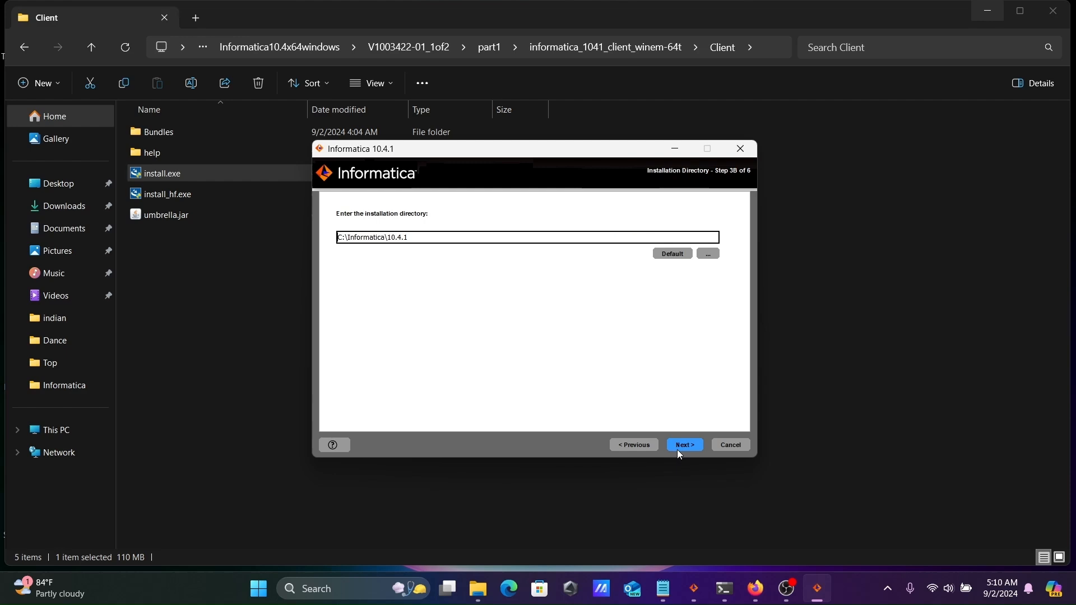
pyautogui.click(684, 447)
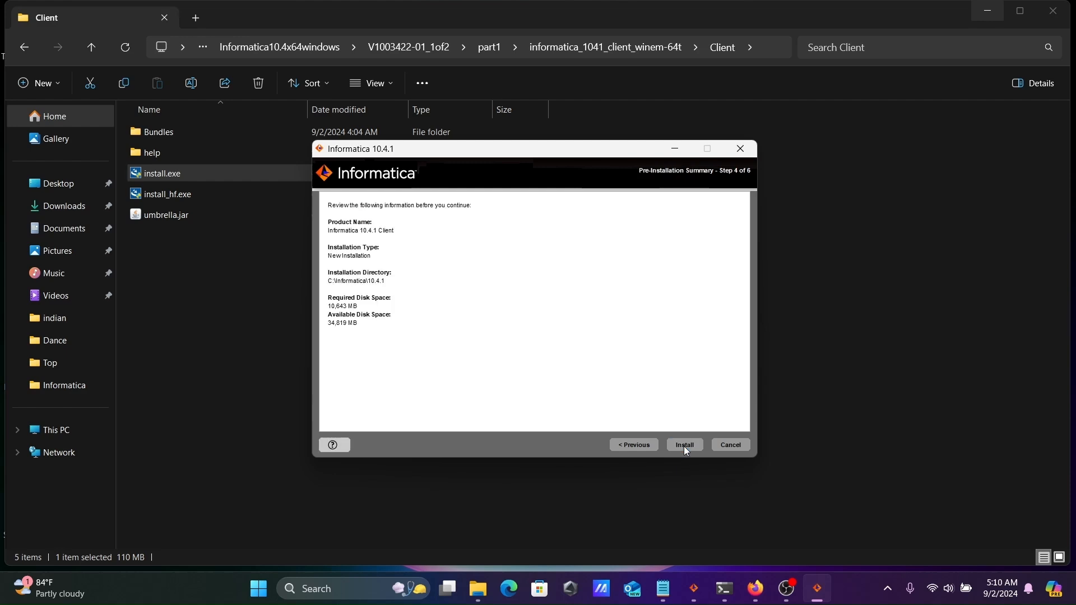
pyautogui.click(684, 447)
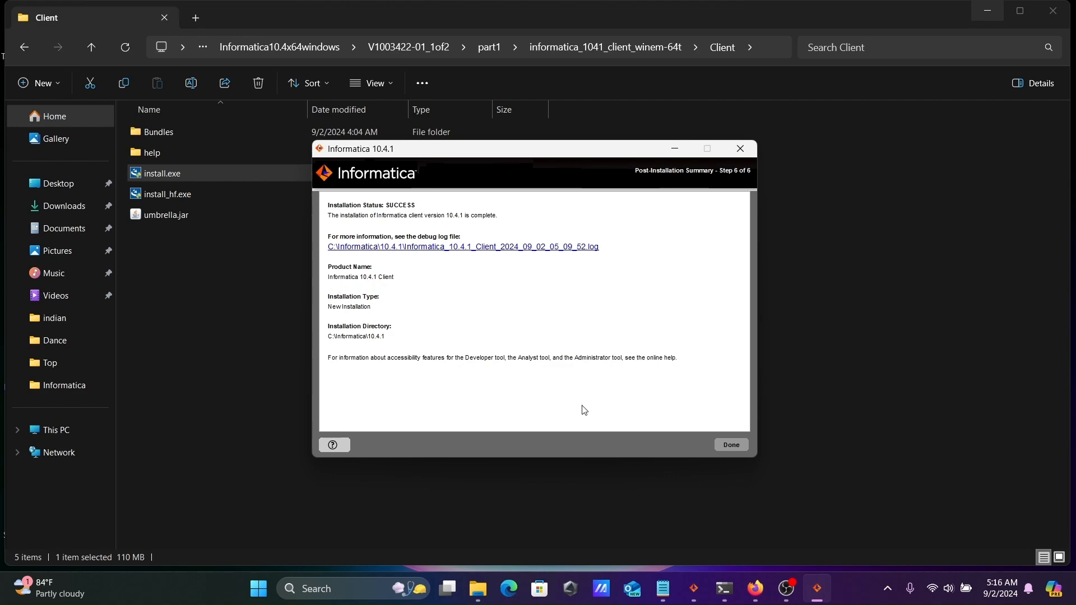
pyautogui.click(730, 444)
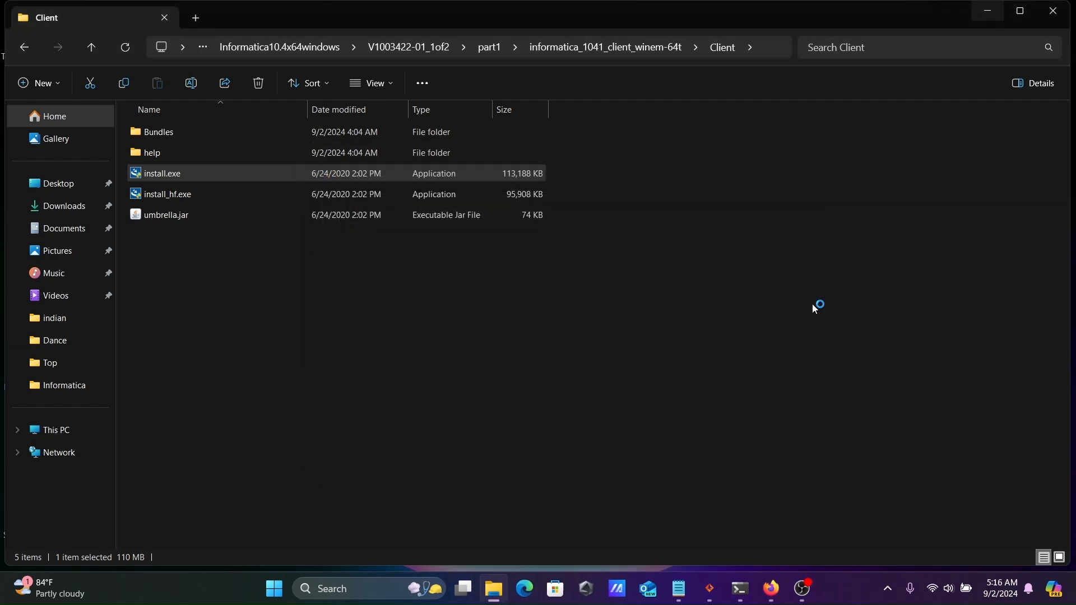
# Search Windows for 'repo' and launch PowerCenter Repository Manager
pyautogui.click(990, 13)
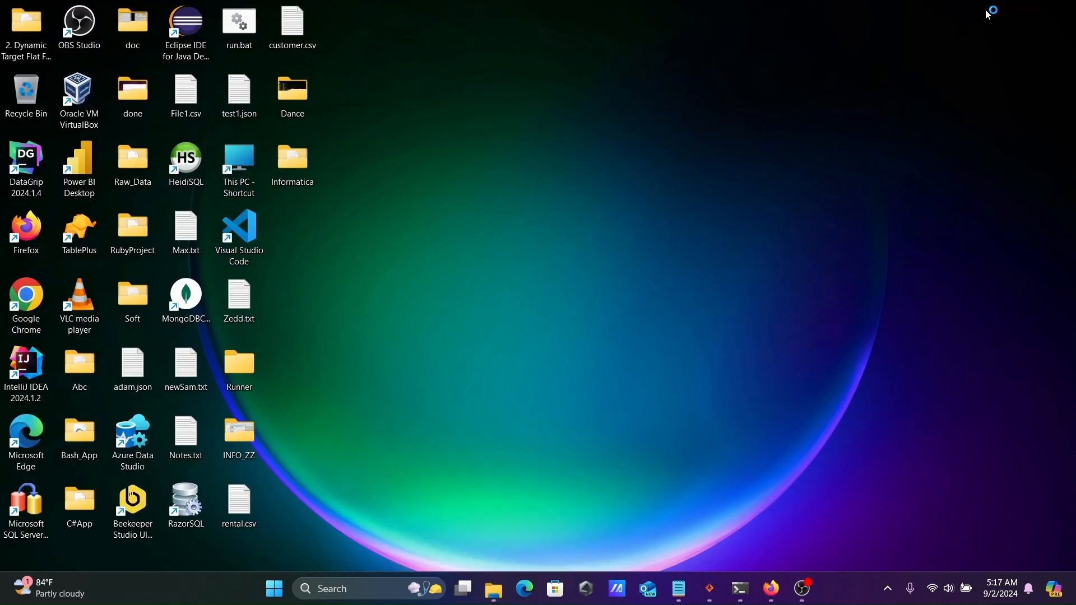
pyautogui.click(334, 586)
pyautogui.write('repository Browser')
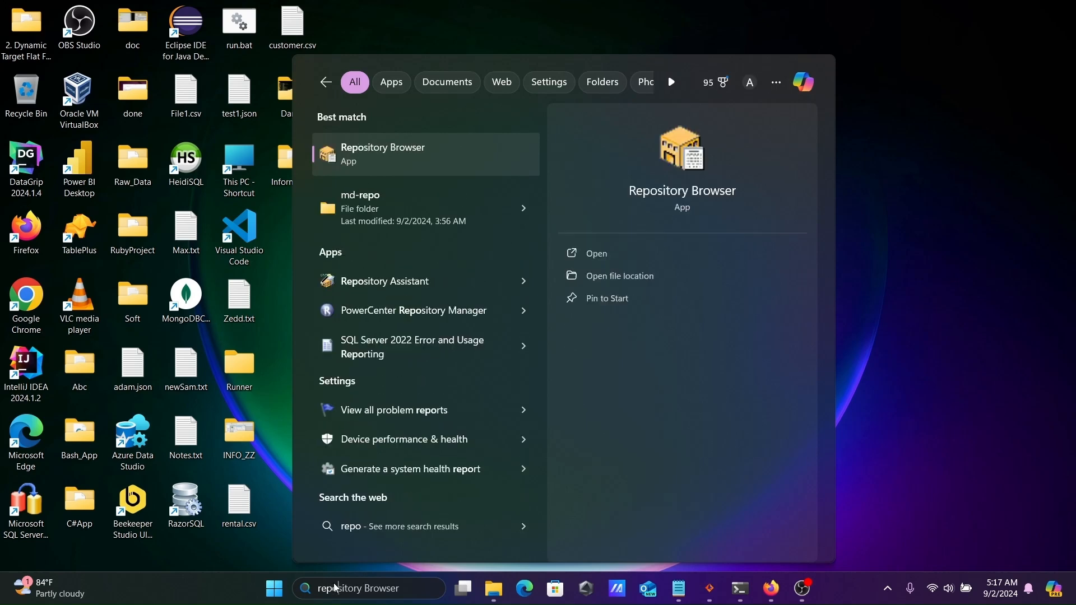
pyautogui.click(381, 318)
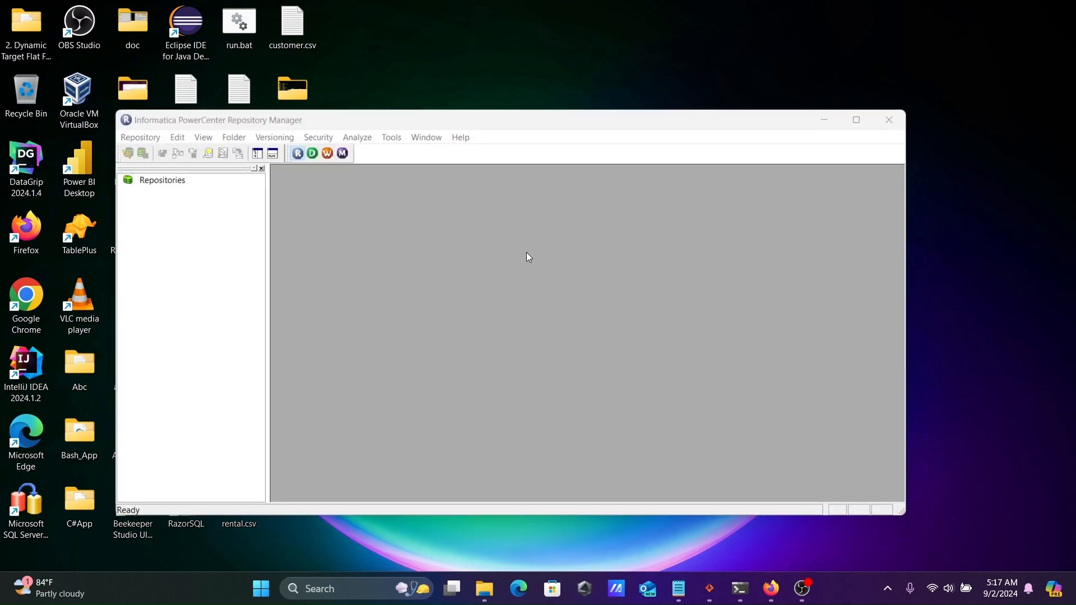
# Start adding a new domain named Domain in Repository Manager's Configure Domains
pyautogui.click(635, 264)
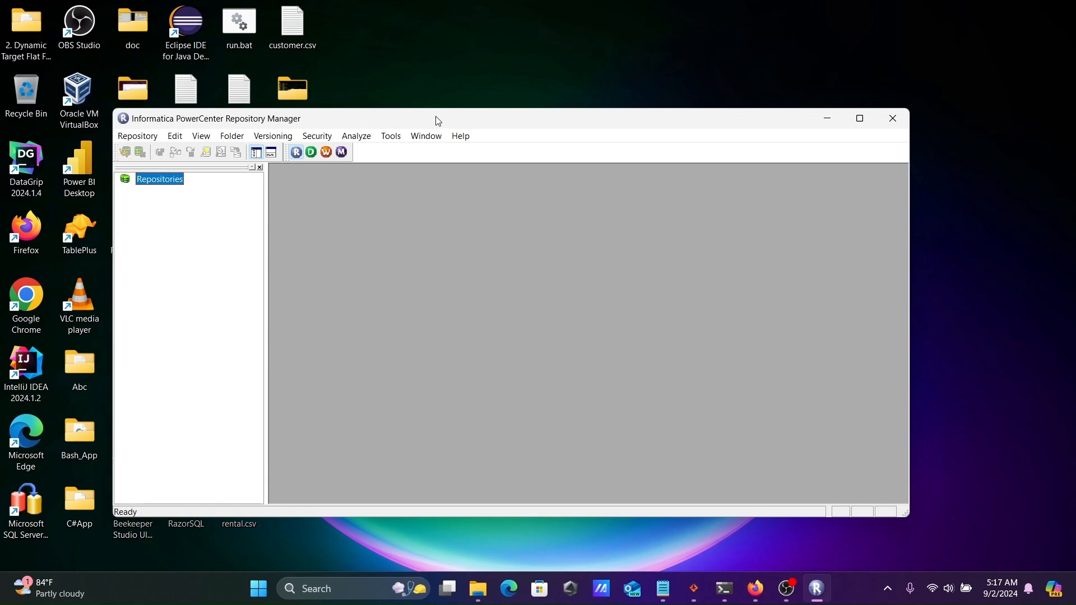
pyautogui.click(188, 106)
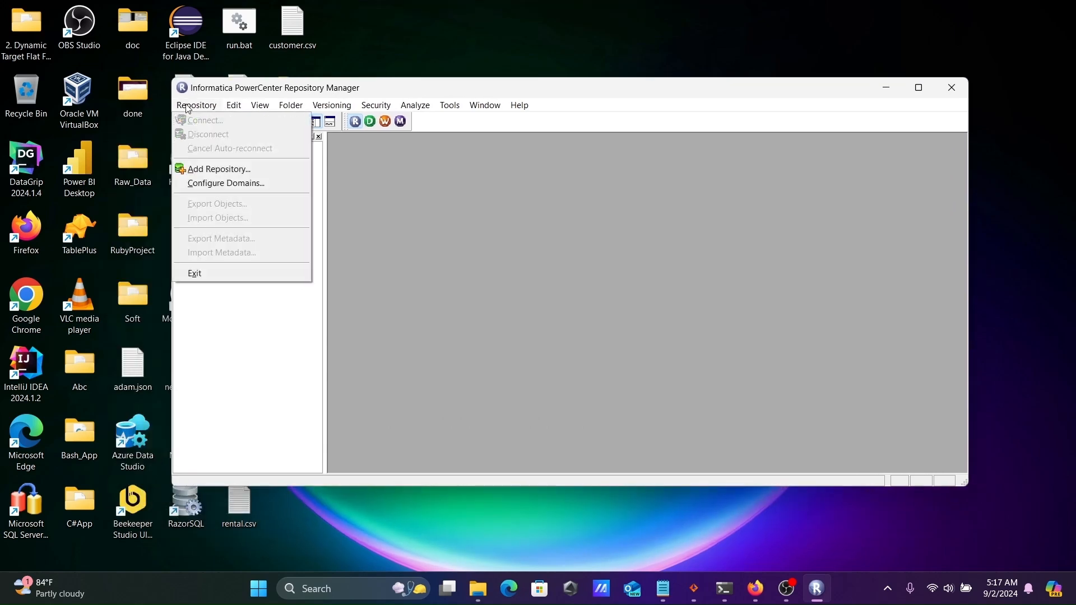
pyautogui.click(212, 184)
pyautogui.click(483, 204)
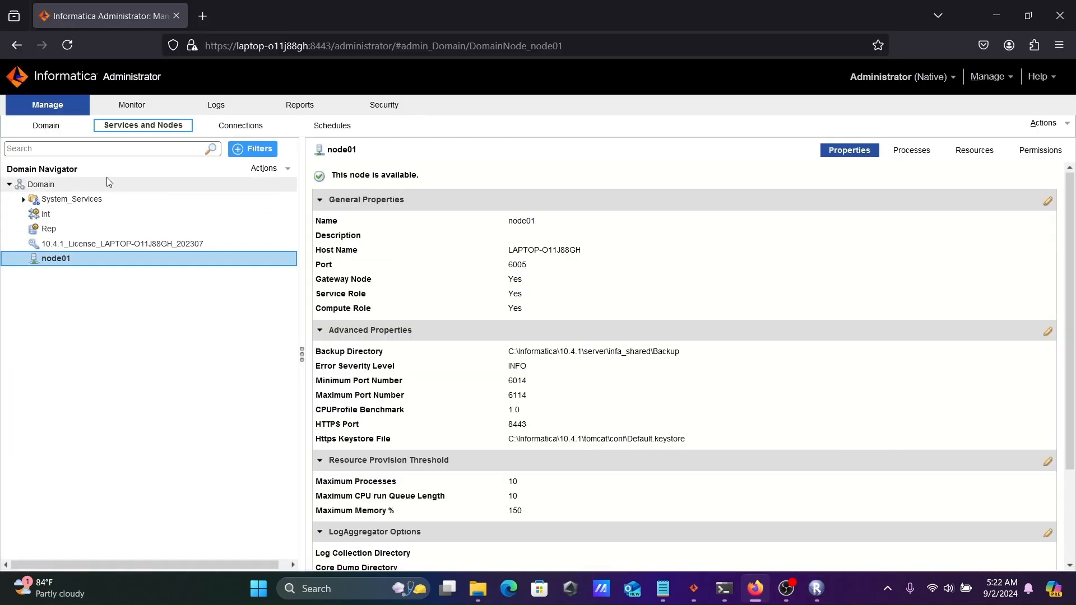
pyautogui.click(817, 588)
pyautogui.write('D')
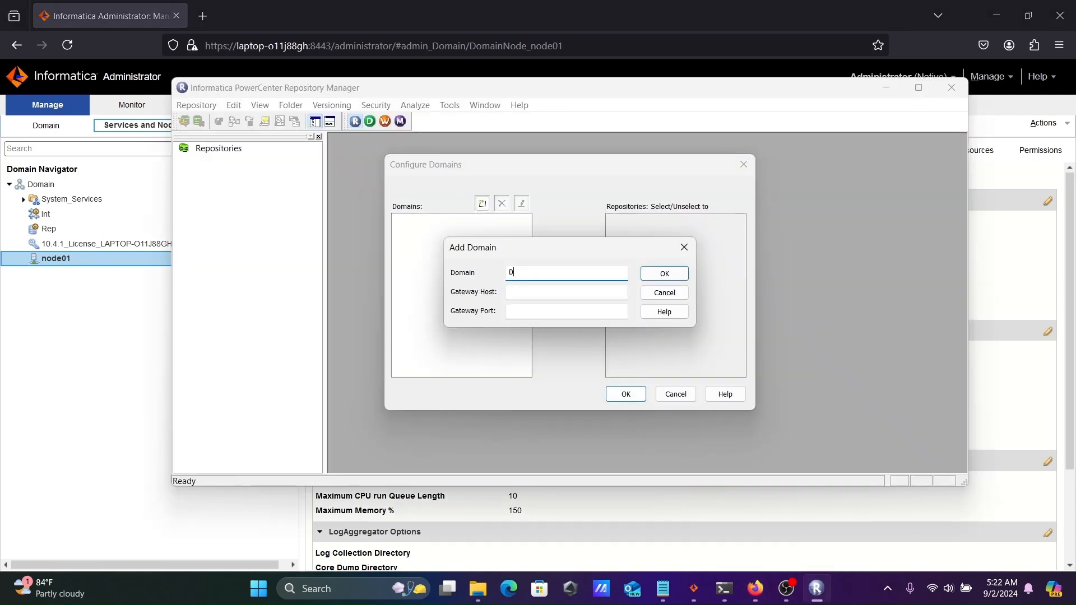
pyautogui.write('omain')
# Copy the node host name LAPTOP-O11J88GH from Administrator into the Gateway Host field
pyautogui.moveTo(758, 585)
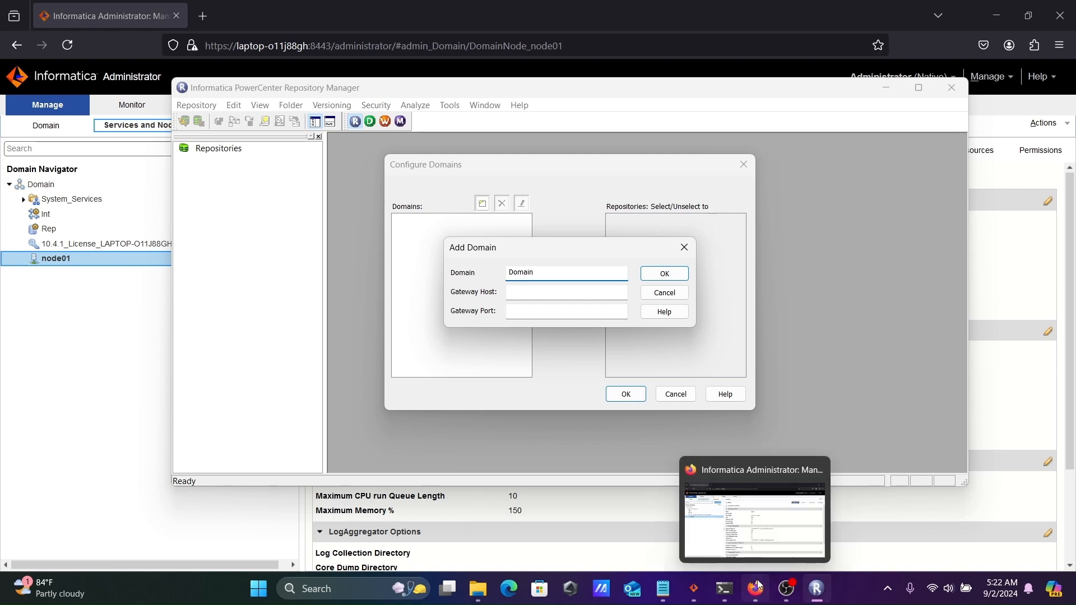
pyautogui.click(757, 585)
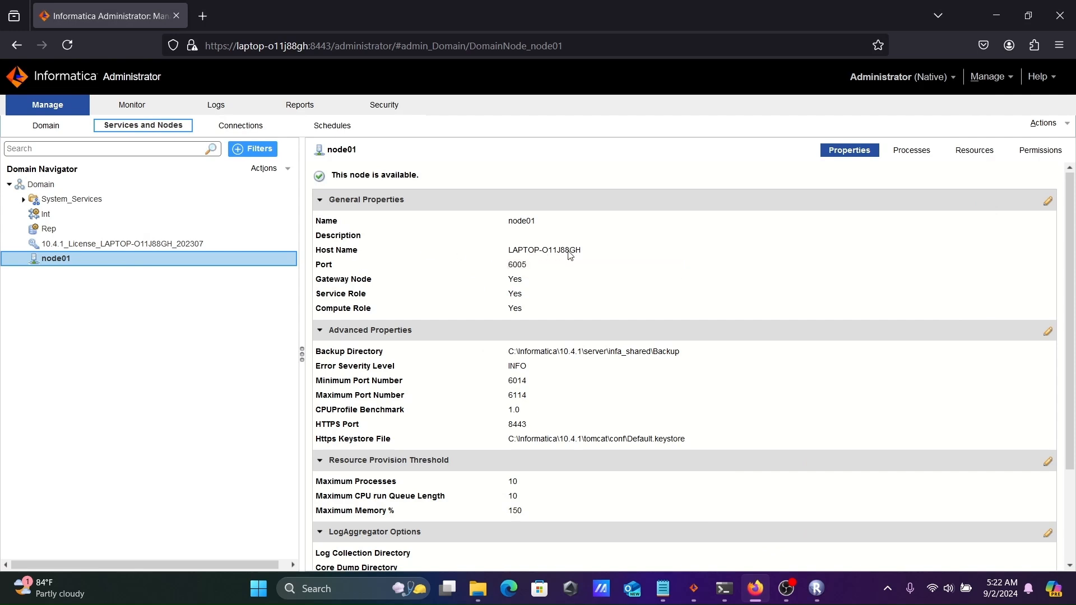
pyautogui.click(586, 256)
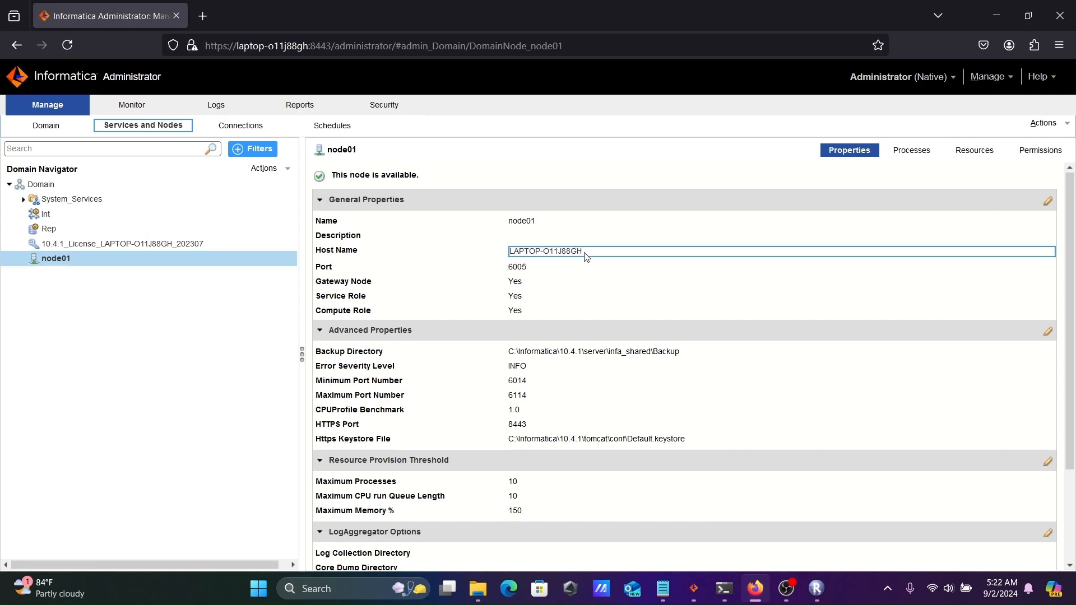
pyautogui.moveTo(585, 257); pyautogui.dragTo(512, 254)
pyautogui.rightClick(512, 254)
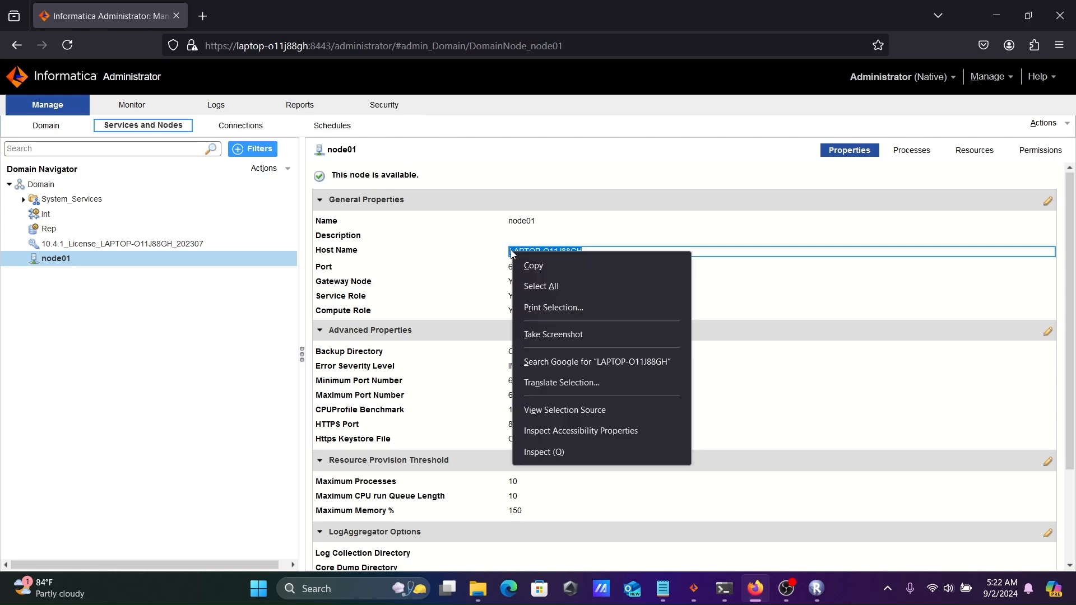
pyautogui.click(536, 266)
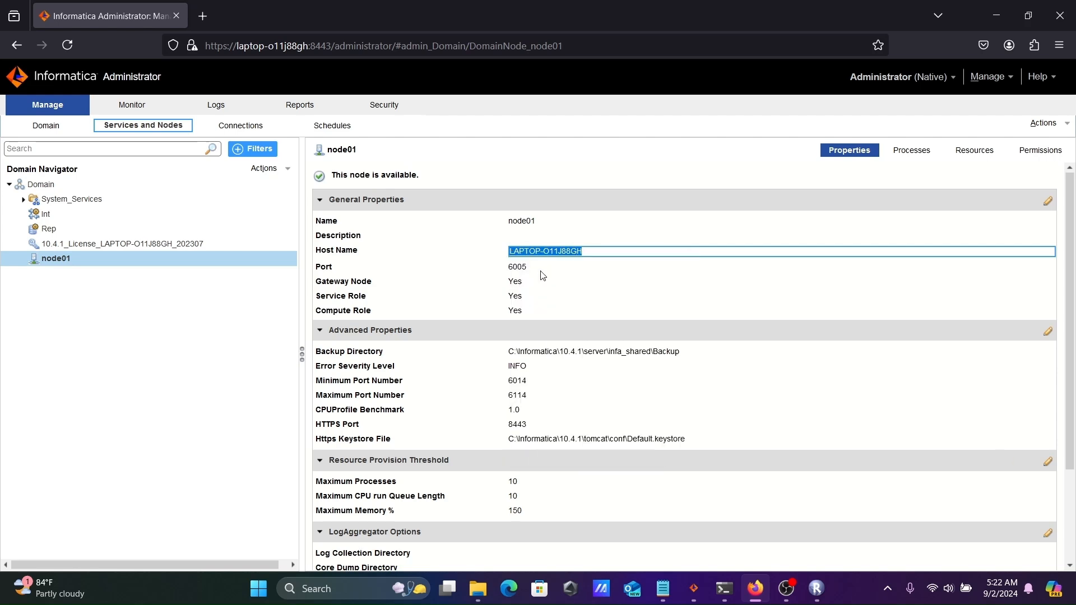
pyautogui.click(819, 585)
pyautogui.click(519, 294)
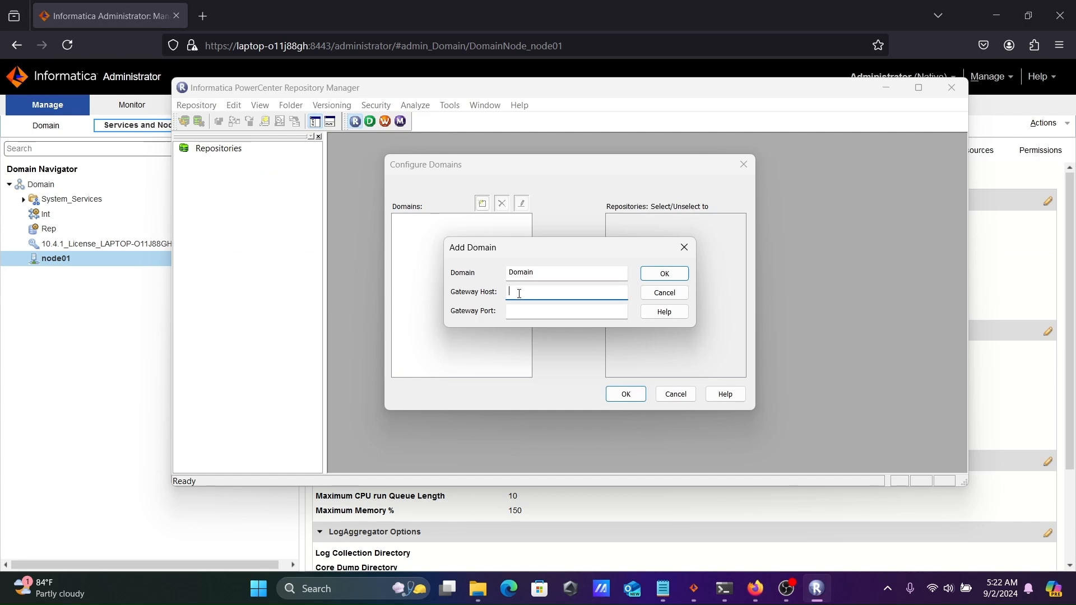
pyautogui.hotkey('ctrl', 'v')
# Set the gateway port to 6005 and confirm the new domain
pyautogui.click(755, 589)
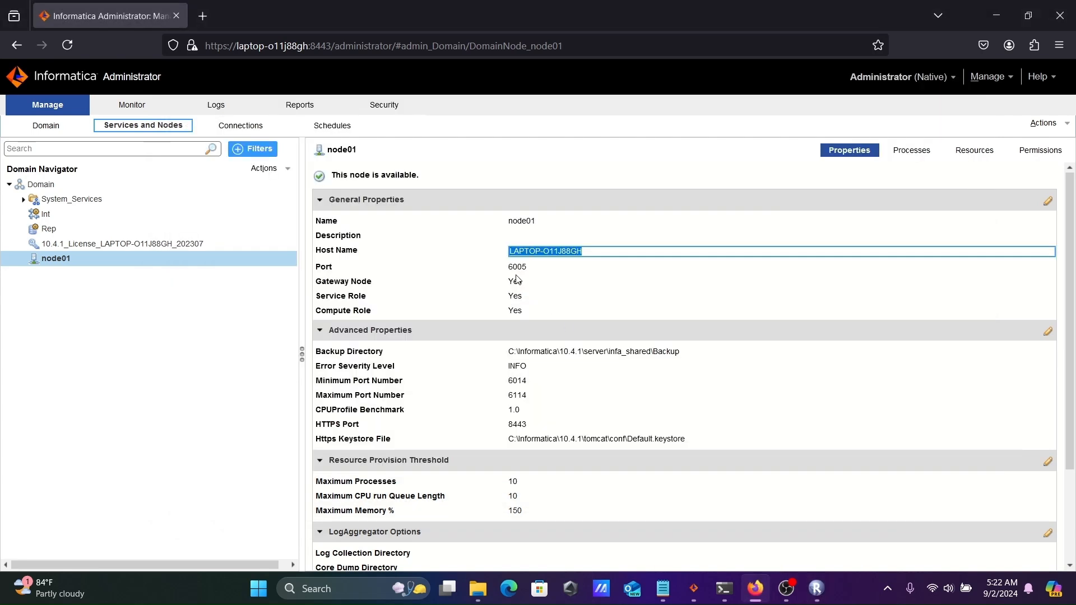
pyautogui.click(816, 588)
pyautogui.press('Tab')
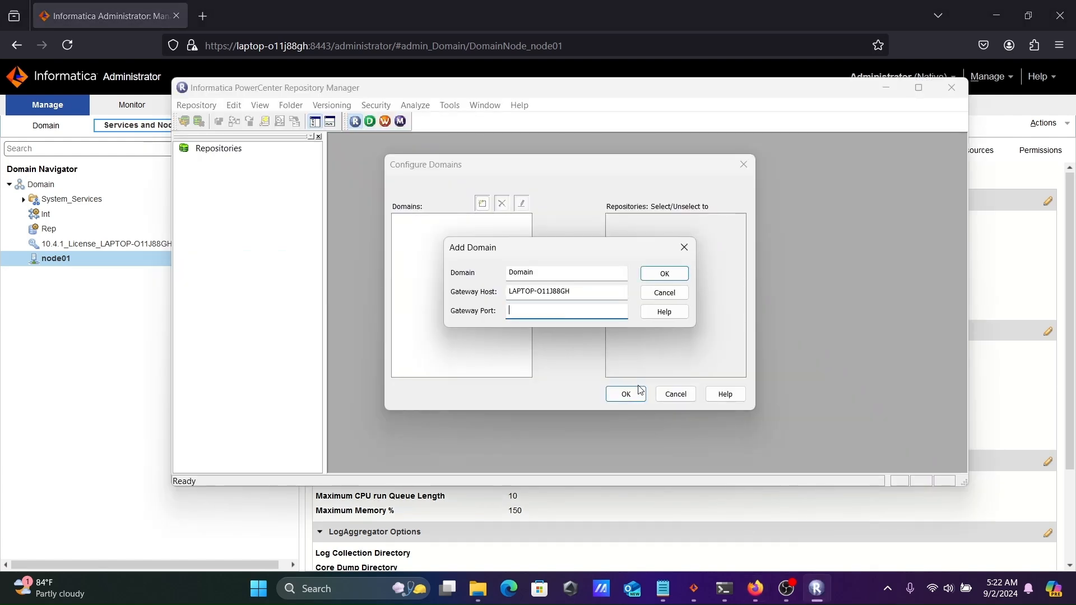
pyautogui.write('6005')
pyautogui.click(659, 274)
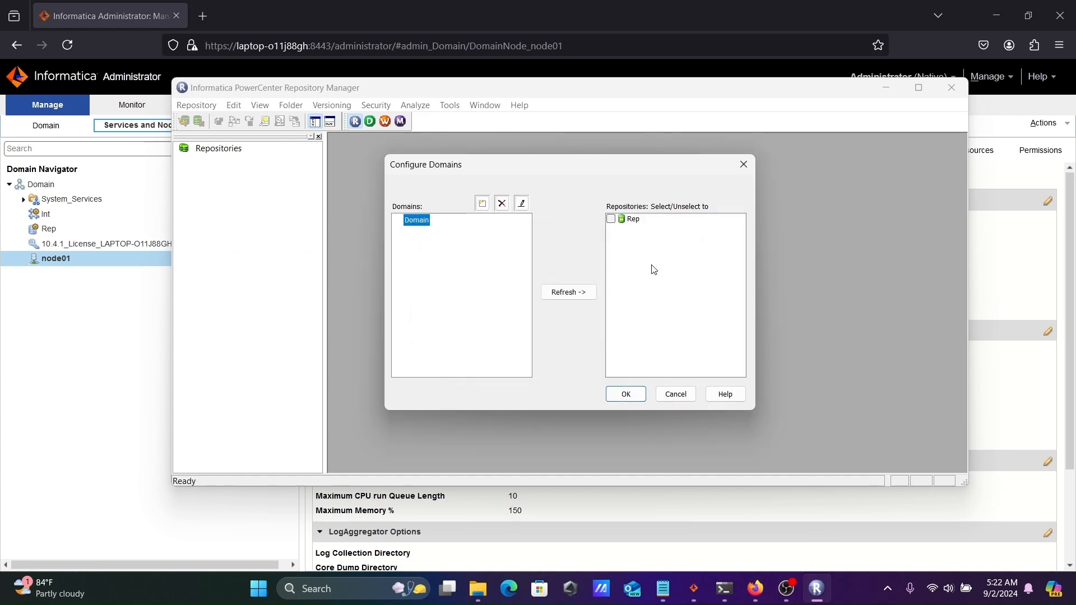
# Add the Rep repository and connect to it with the administrator password
pyautogui.click(611, 220)
pyautogui.click(622, 395)
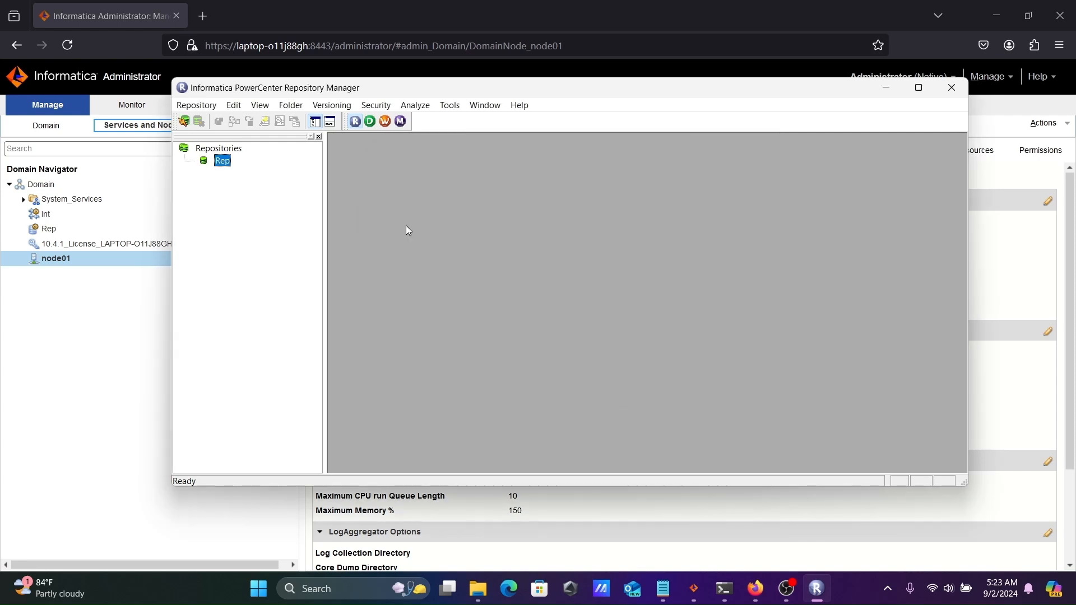
pyautogui.click(184, 121)
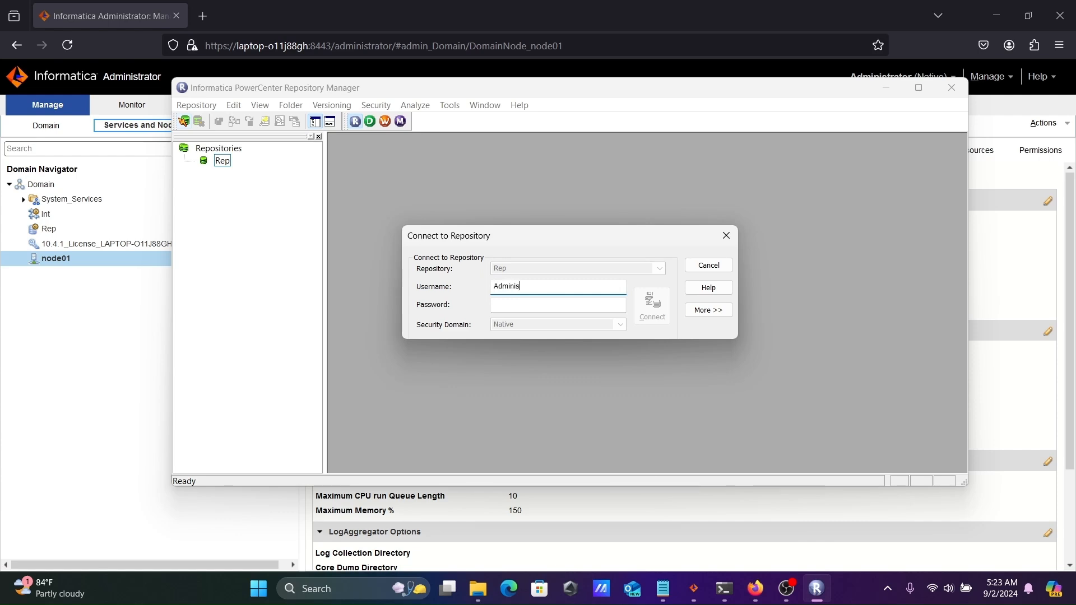
pyautogui.press('Tab')
pyautogui.write('••••••')
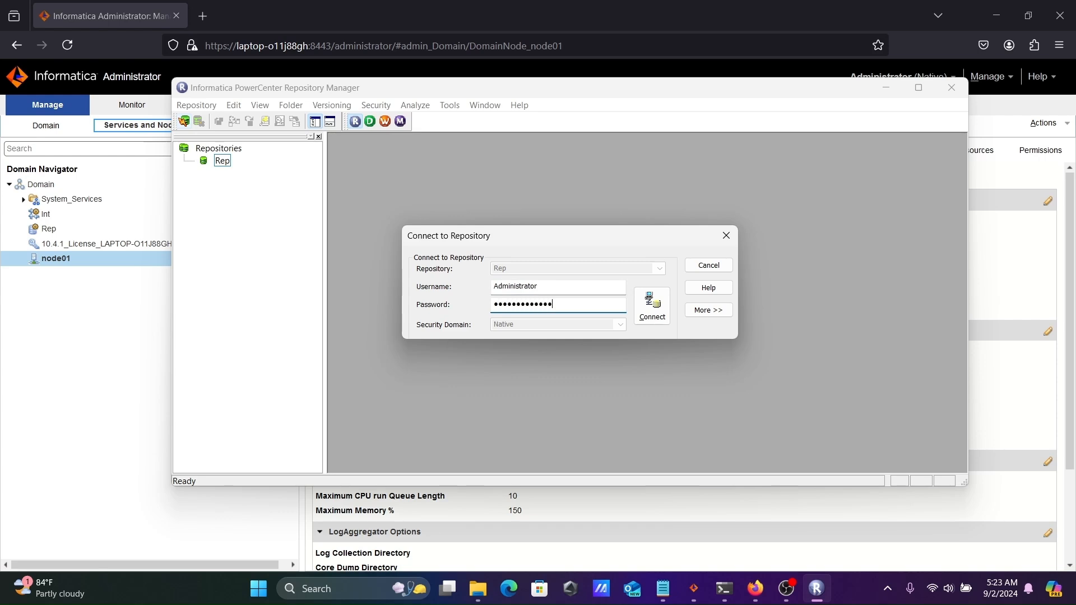
pyautogui.click(648, 309)
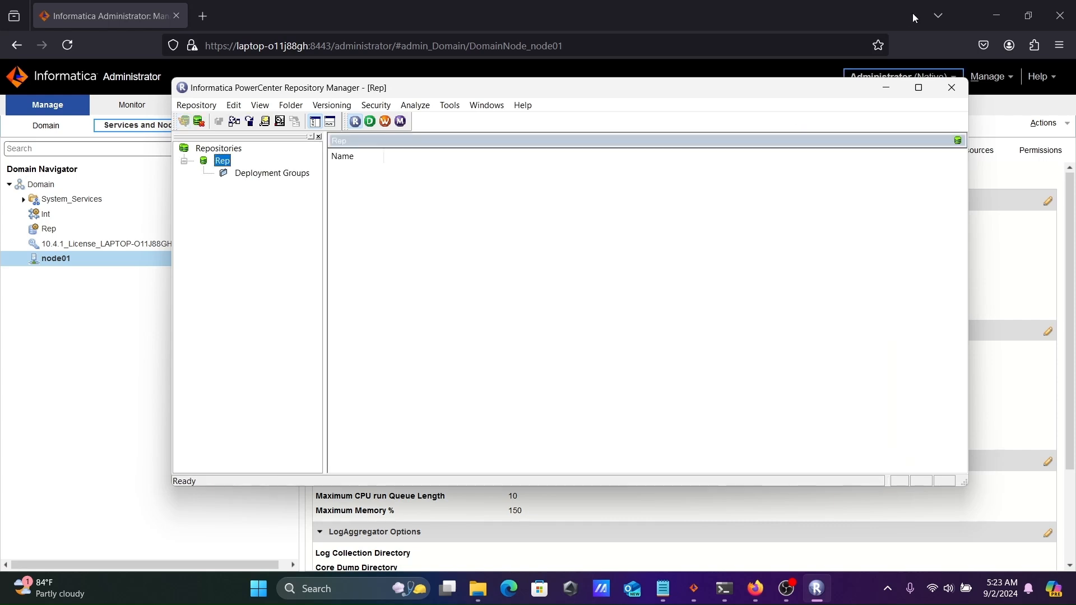
# Minimize the browser and maximize the Repository Manager window
pyautogui.click(1004, 13)
pyautogui.click(1005, 16)
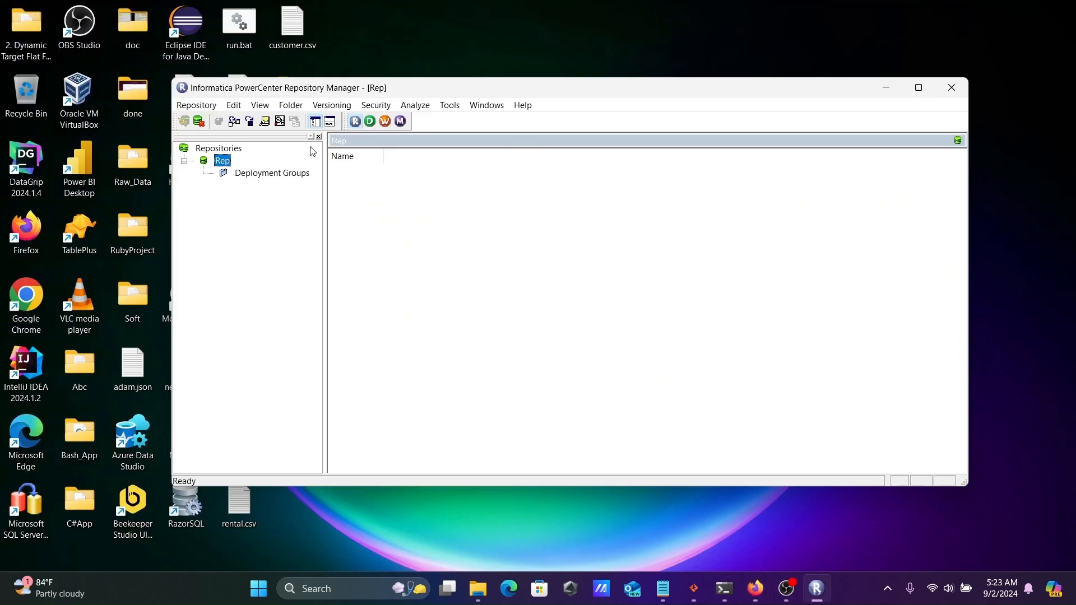
pyautogui.click(919, 87)
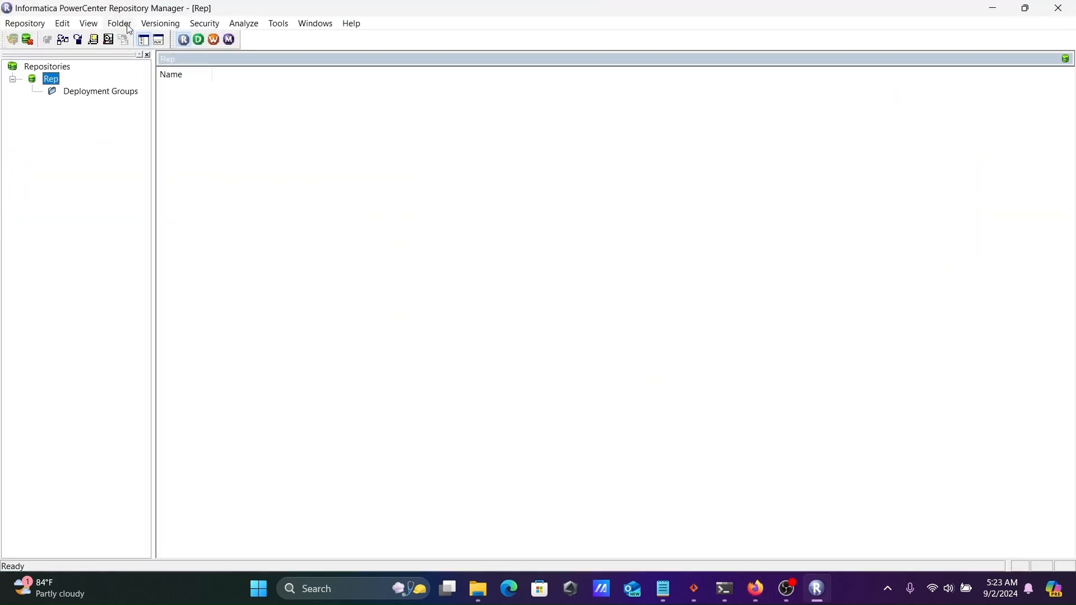
pyautogui.click(125, 24)
# Create a folder named DW_Sony in Rep and acknowledge the confirmation
pyautogui.click(132, 38)
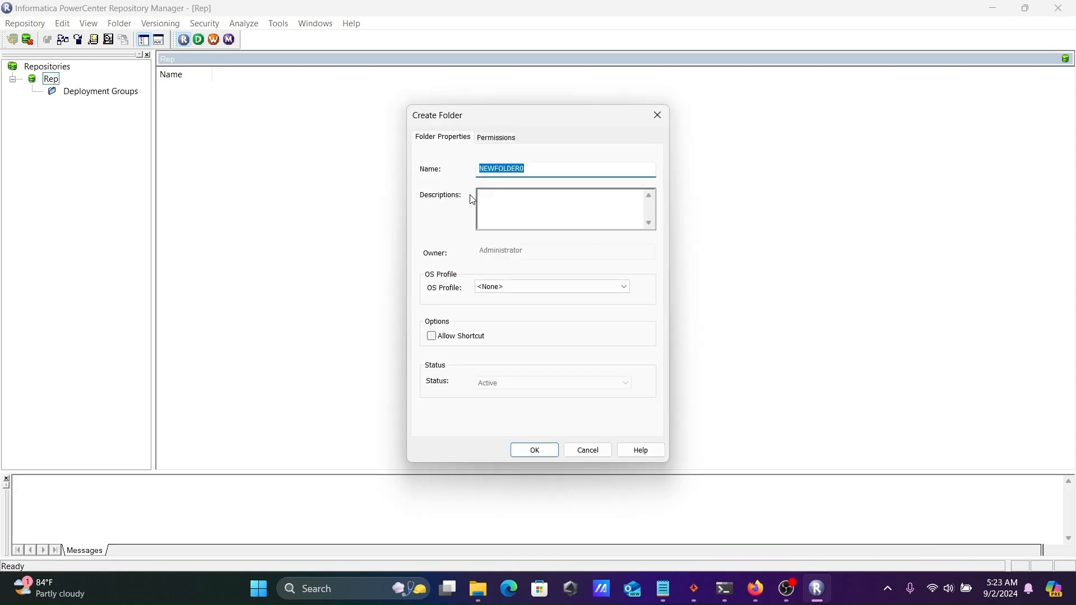
pyautogui.press('BackSpace')
pyautogui.write('DW_Sony')
pyautogui.click(534, 450)
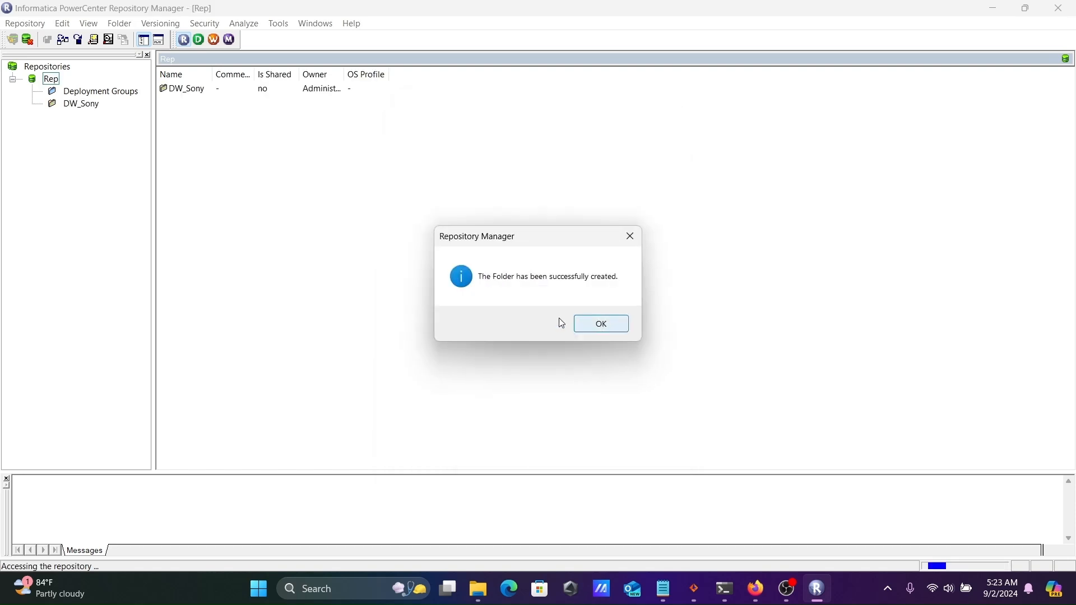
pyautogui.click(603, 327)
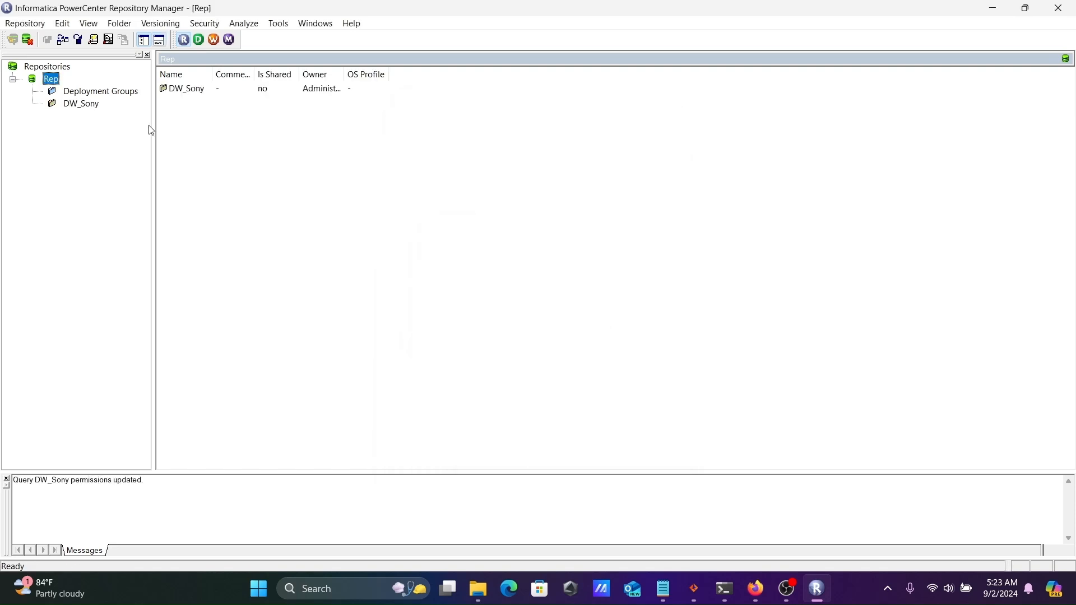
# Open the DW_Sony folder in PowerCenter Designer
pyautogui.doubleClick(86, 106)
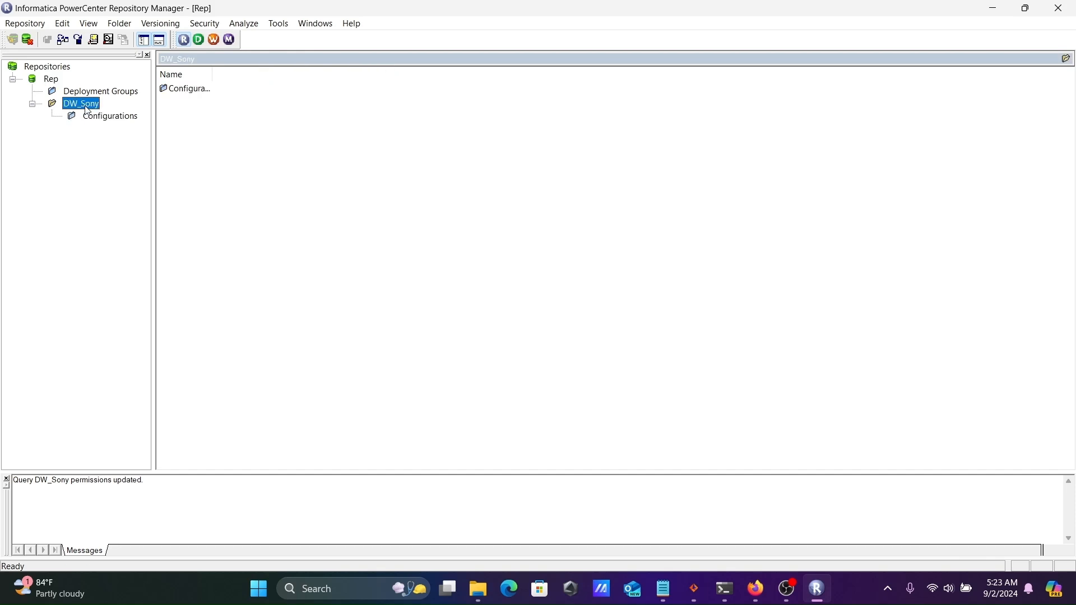
pyautogui.click(199, 40)
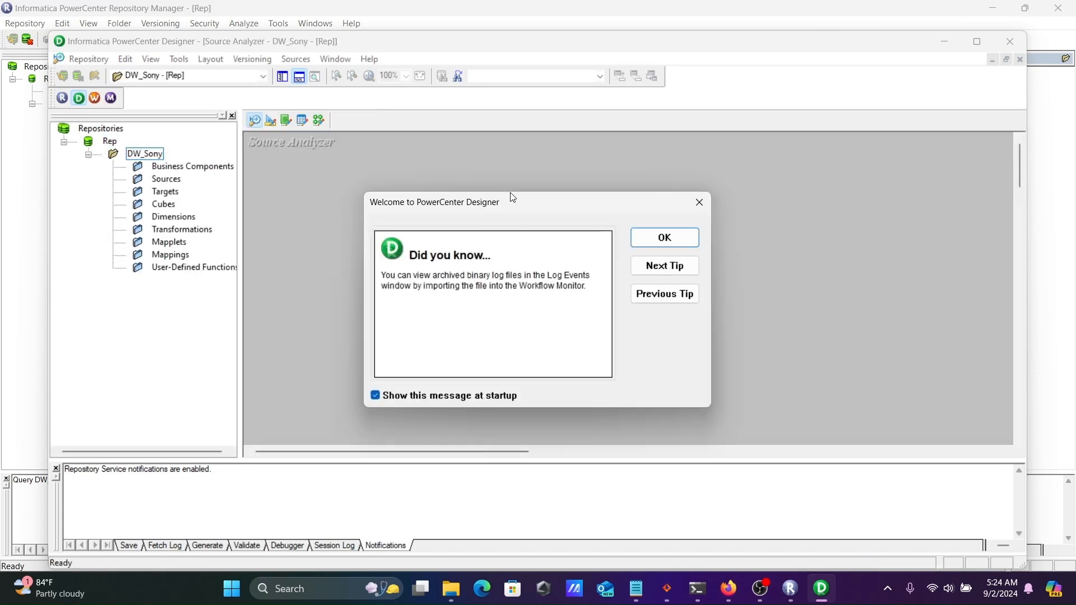
pyautogui.click(679, 247)
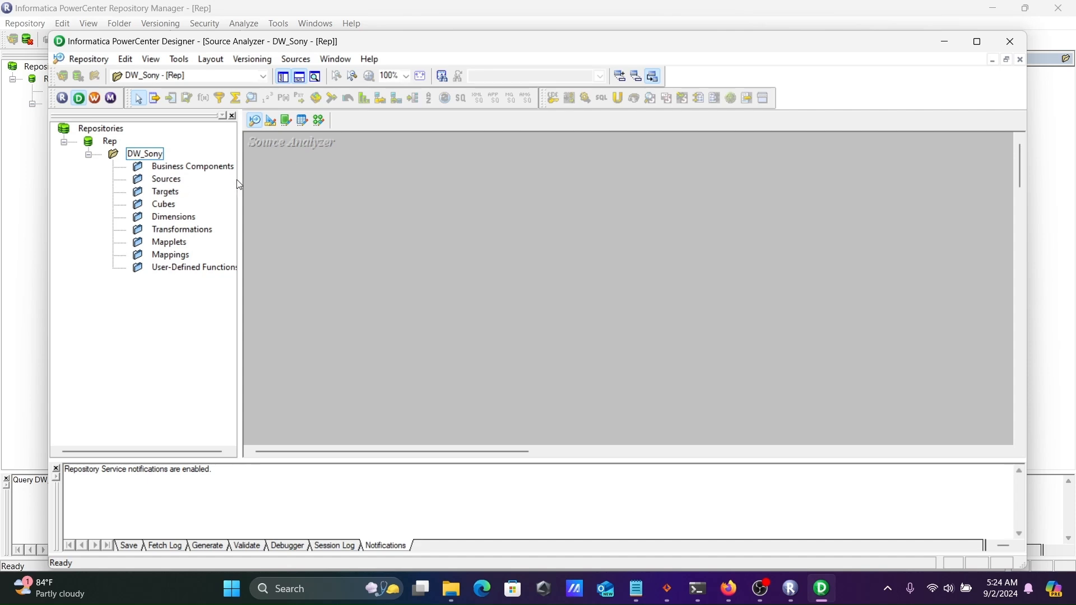
# Start a source import from a database and bring up the ODBC Data Source Administrator
pyautogui.click(293, 59)
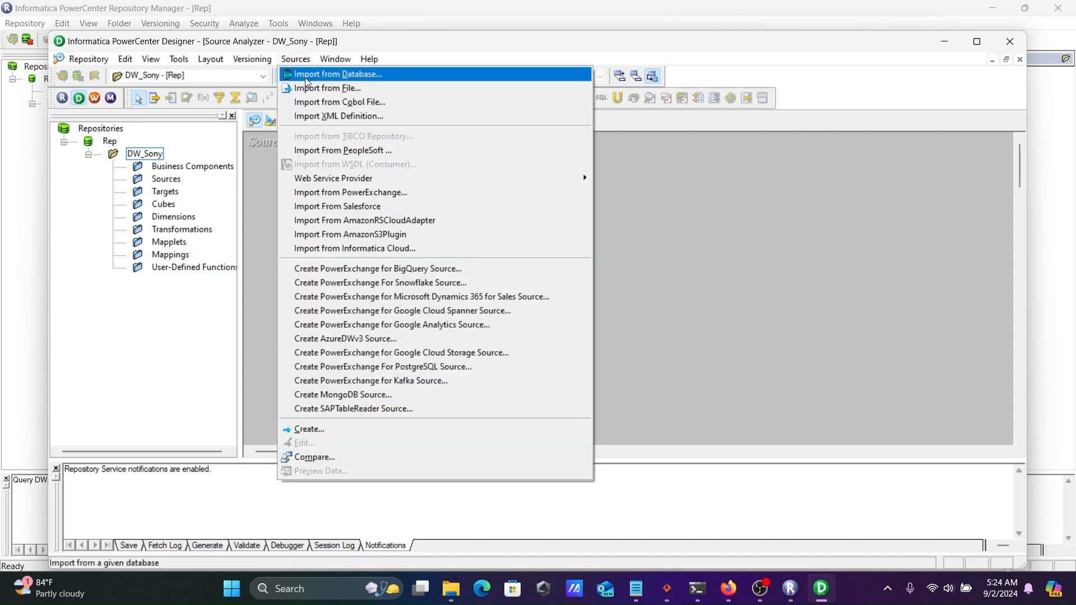
pyautogui.click(306, 78)
pyautogui.click(629, 202)
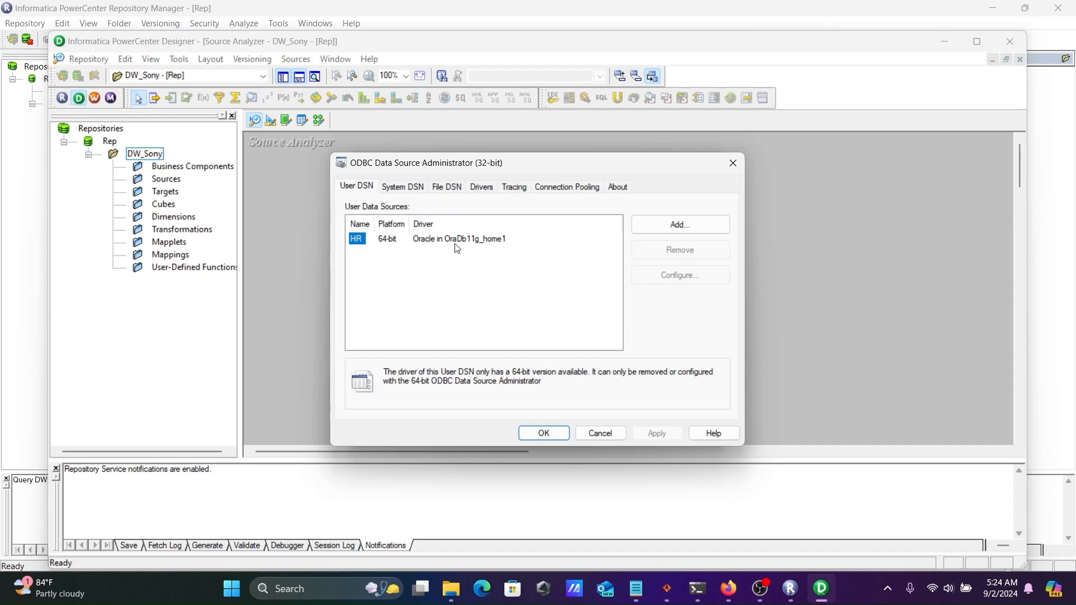
# Create a new data source using the DataDirect 8.0 Oracle Wire Protocol driver
pyautogui.click(664, 225)
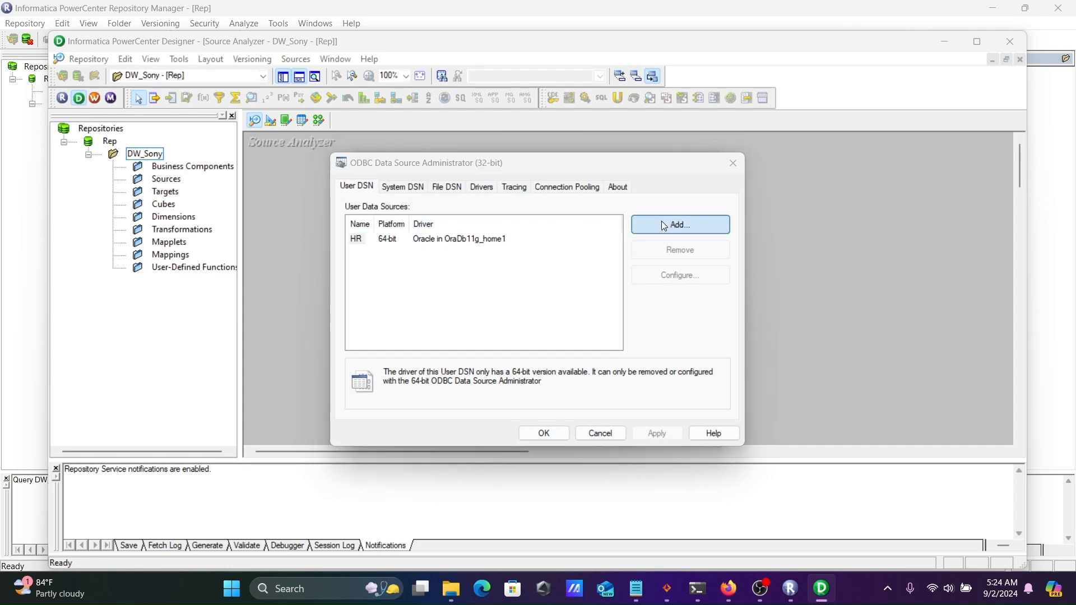
pyautogui.moveTo(680, 246); pyautogui.dragTo(680, 255)
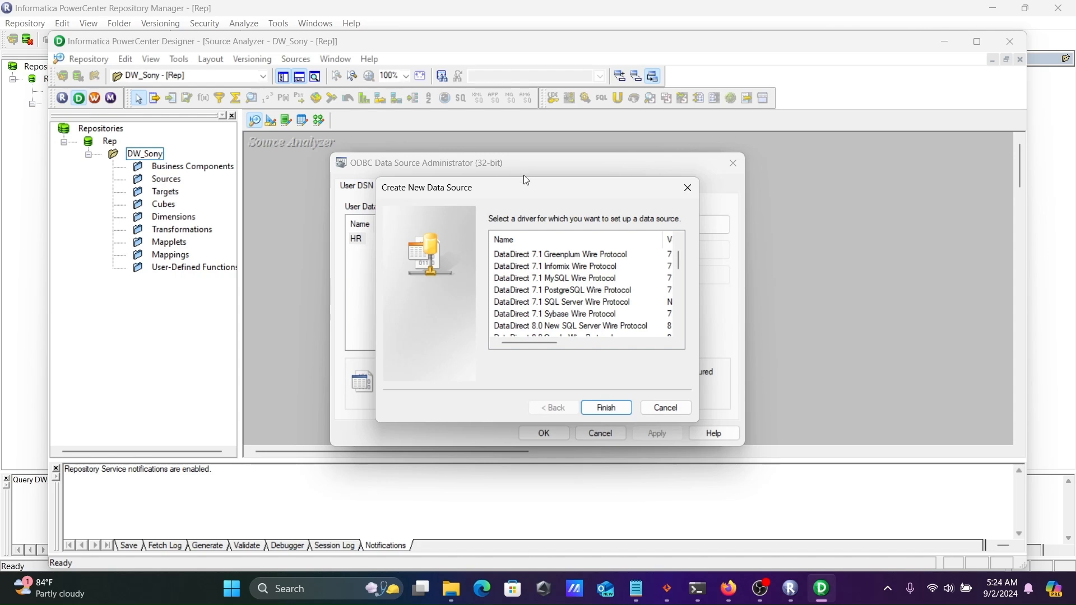
pyautogui.click(679, 335)
pyautogui.click(678, 336)
pyautogui.click(678, 335)
pyautogui.click(678, 335)
pyautogui.click(678, 336)
pyautogui.click(678, 336)
pyautogui.click(678, 335)
pyautogui.click(679, 335)
pyautogui.click(678, 335)
pyautogui.click(678, 336)
pyautogui.click(678, 335)
pyautogui.click(678, 335)
pyautogui.click(679, 336)
pyautogui.click(678, 335)
pyautogui.click(678, 335)
pyautogui.click(678, 335)
pyautogui.click(678, 335)
pyautogui.click(678, 335)
pyautogui.click(678, 335)
pyautogui.click(678, 335)
pyautogui.click(678, 335)
pyautogui.moveTo(680, 321); pyautogui.dragTo(673, 236)
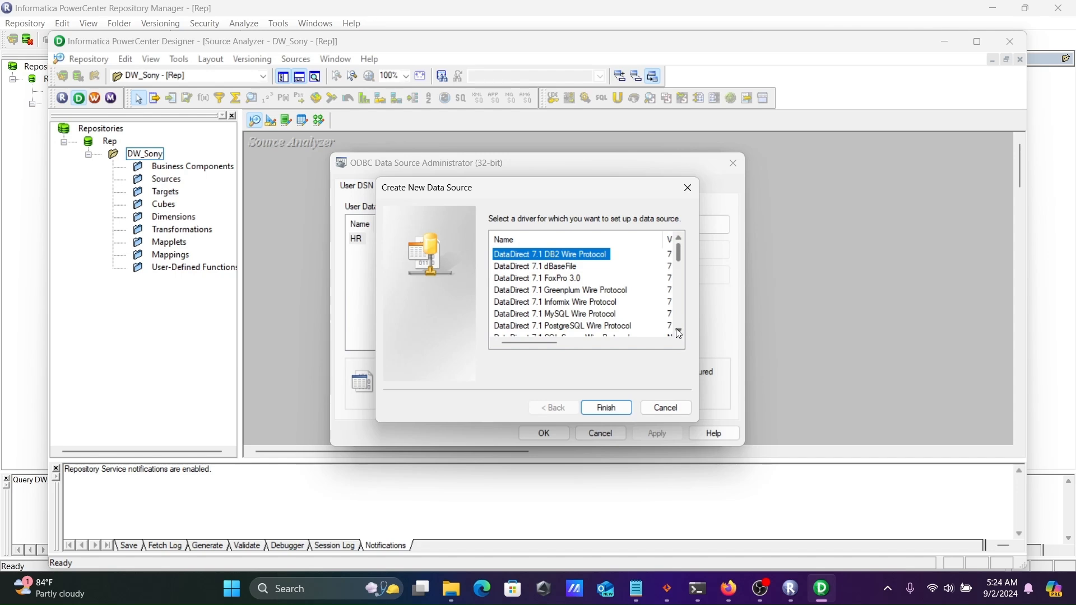
pyautogui.click(679, 332)
pyautogui.click(679, 333)
pyautogui.click(679, 332)
pyautogui.click(680, 332)
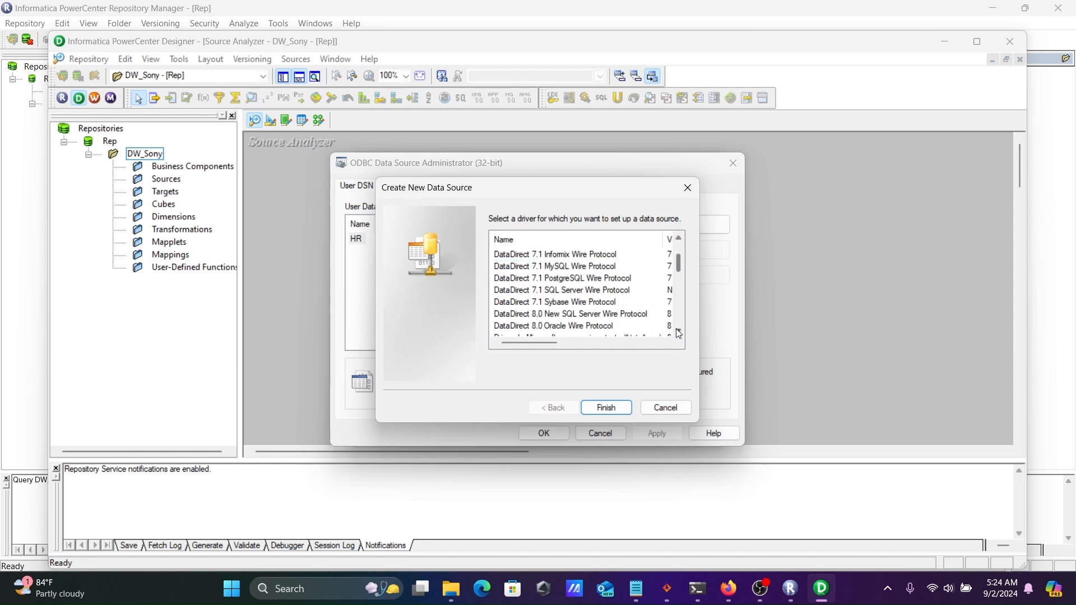
pyautogui.click(571, 327)
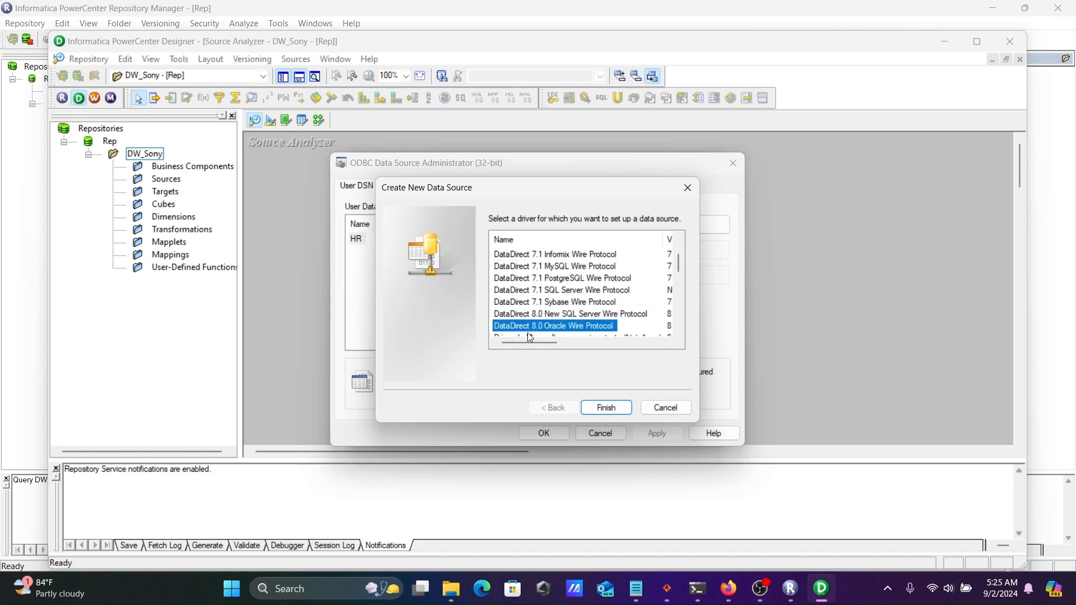
pyautogui.click(601, 407)
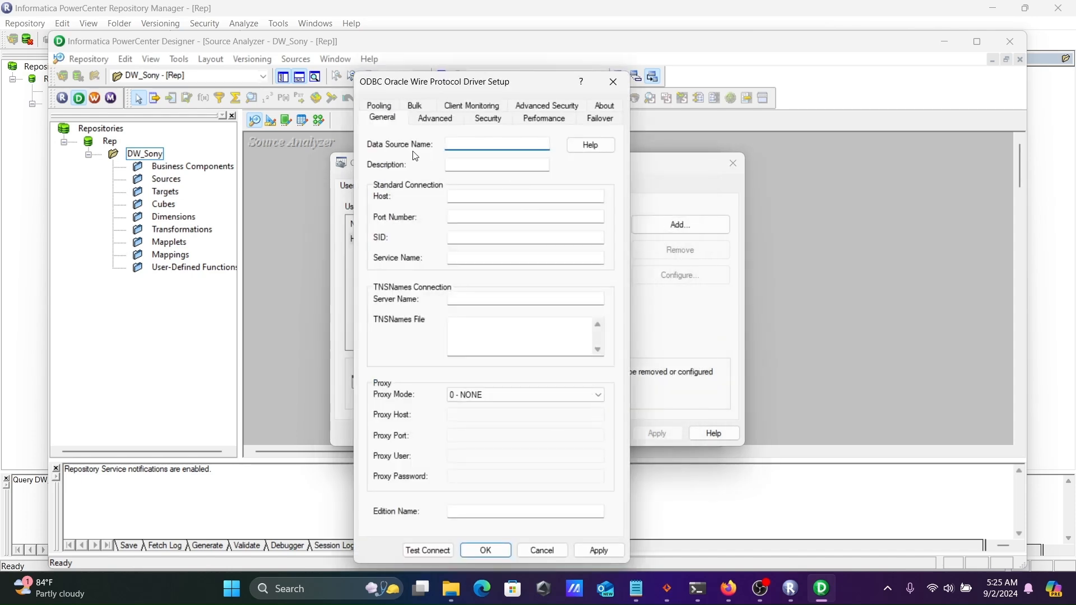
# Name the data source HR with host localhost, port 1521 and SID orcl
pyautogui.write('HR')
pyautogui.click(465, 195)
pyautogui.write('local')
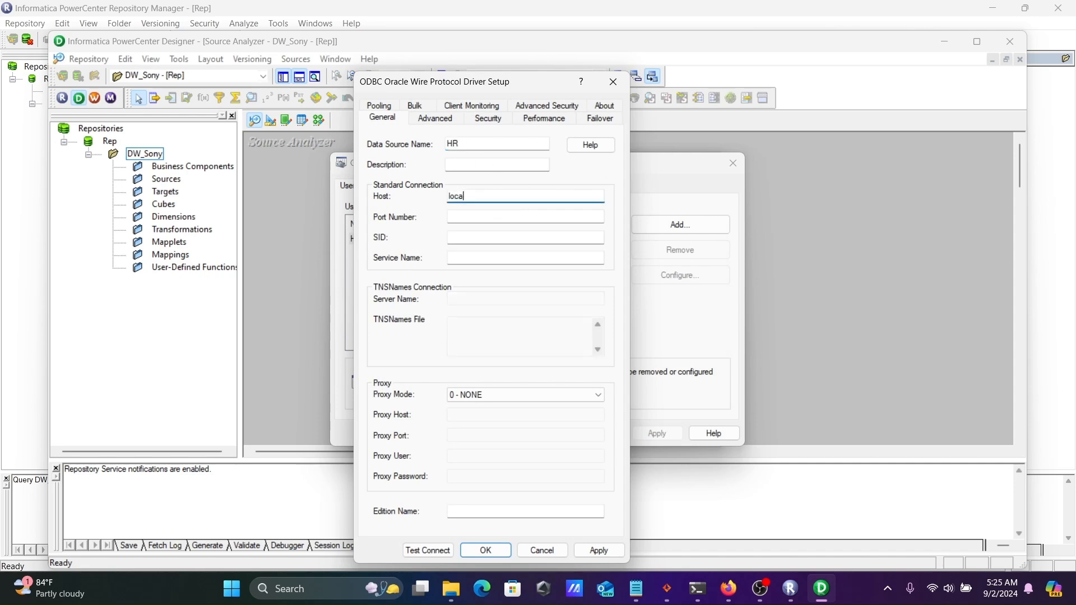
pyautogui.write('host')
pyautogui.click(471, 217)
pyautogui.write('1521')
pyautogui.click(480, 236)
pyautogui.write('orcl')
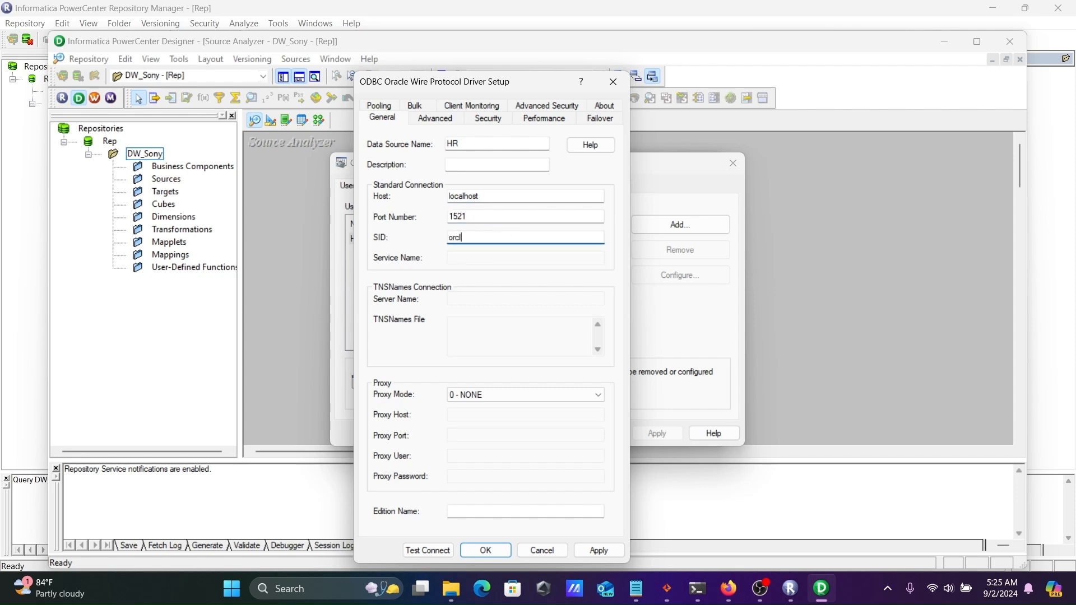
pyautogui.press('Tab')
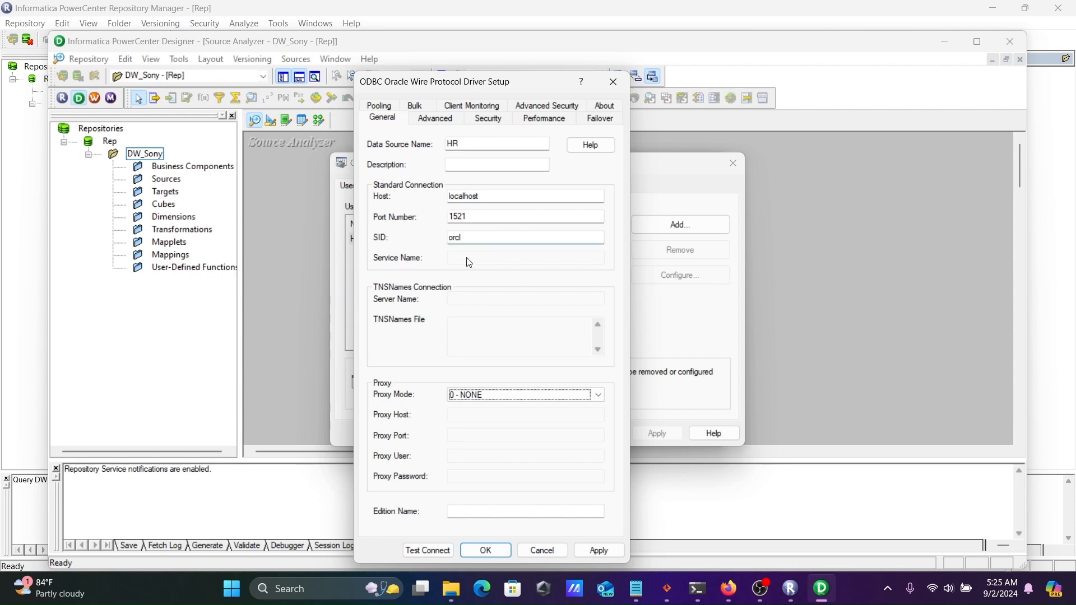
# Test the connection with the HR database login, then save the data source
pyautogui.click(427, 552)
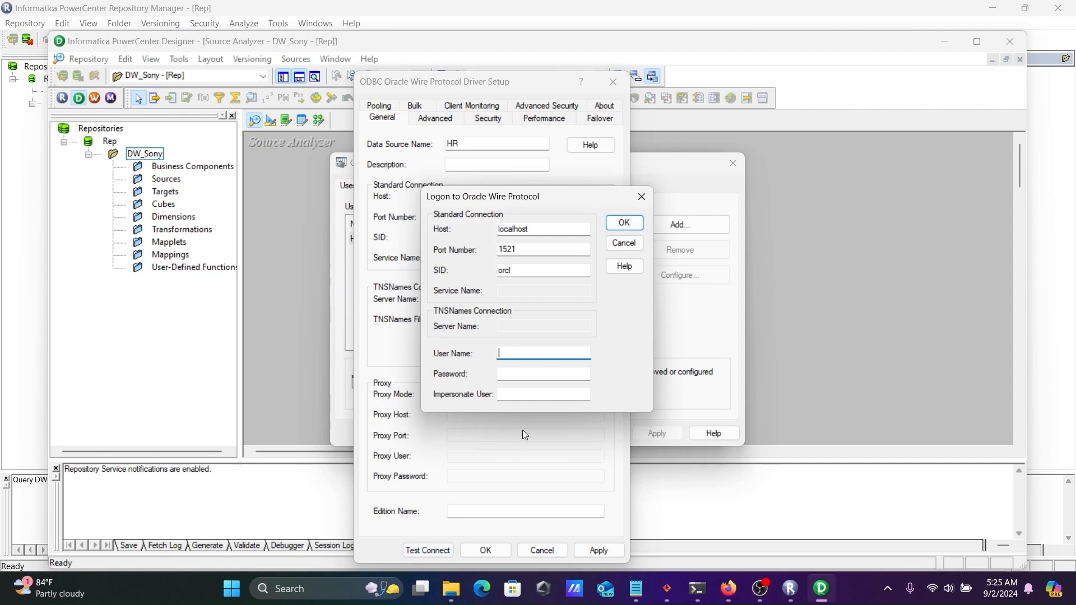
pyautogui.write('hr')
pyautogui.press('Tab')
pyautogui.write('hr')
pyautogui.click(625, 224)
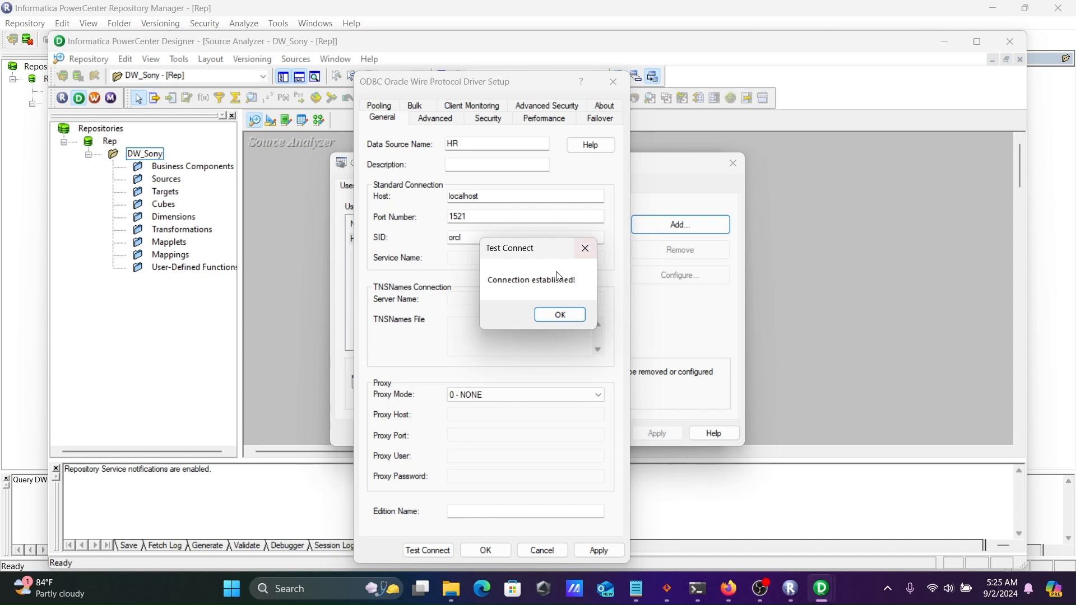
pyautogui.click(560, 315)
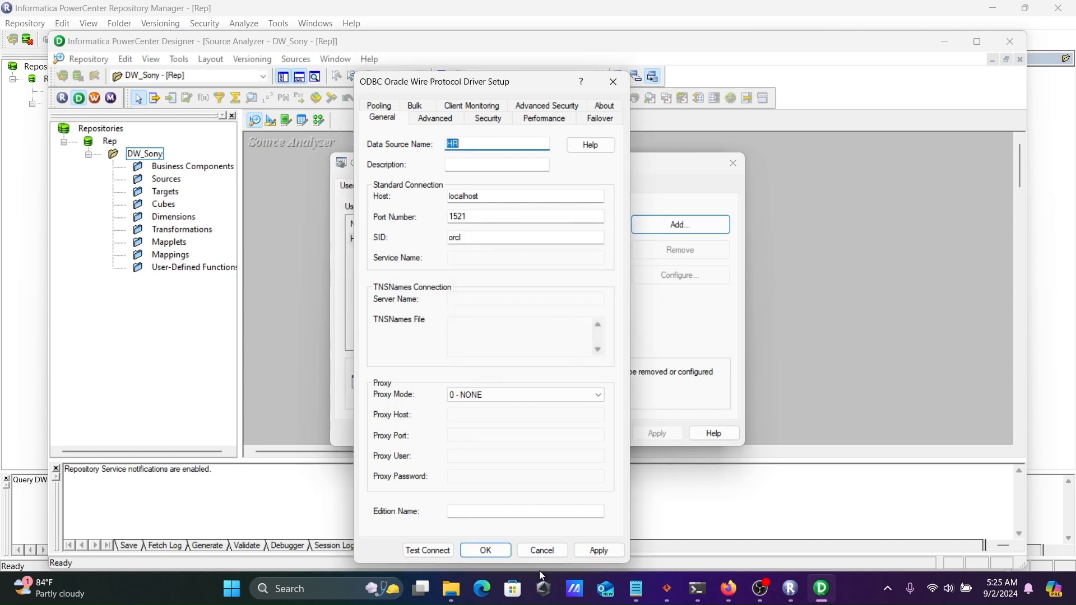
pyautogui.click(486, 550)
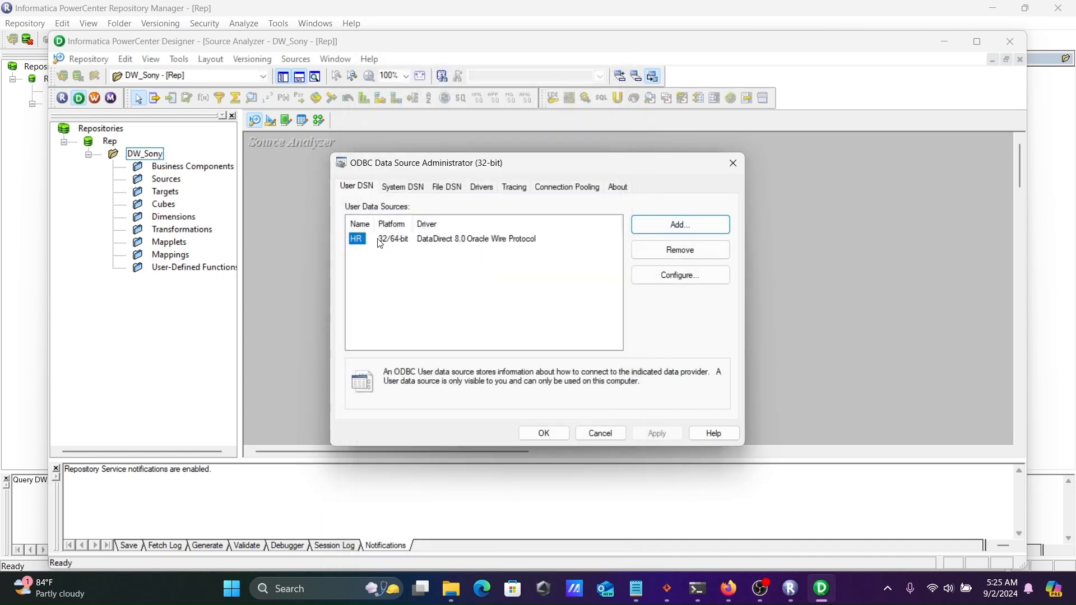
# Connect the Import Tables dialog to the HR data source with the database login
pyautogui.click(538, 431)
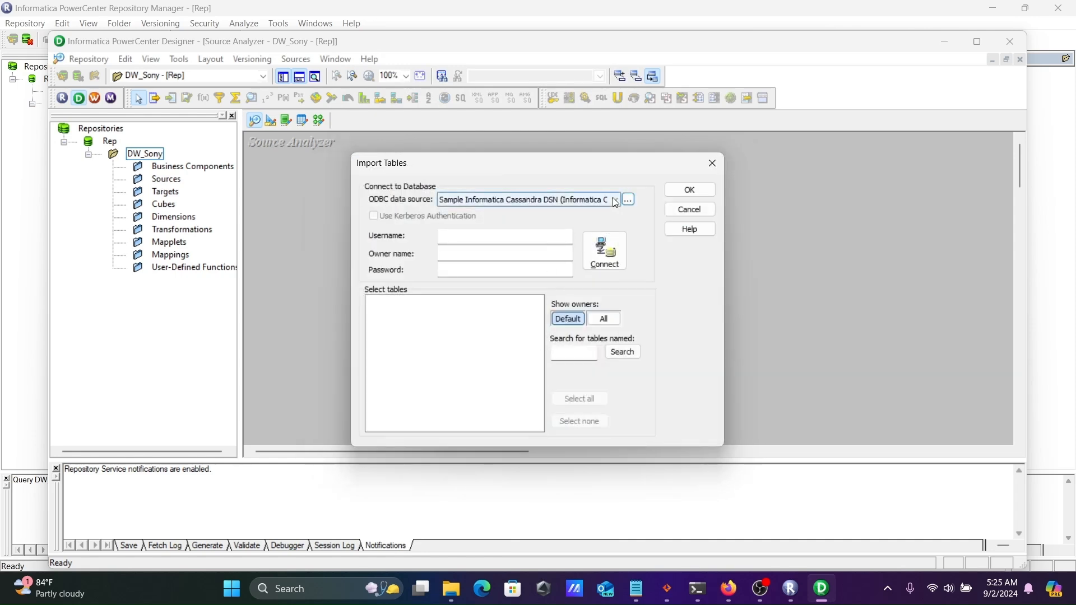
pyautogui.click(518, 200)
pyautogui.click(512, 212)
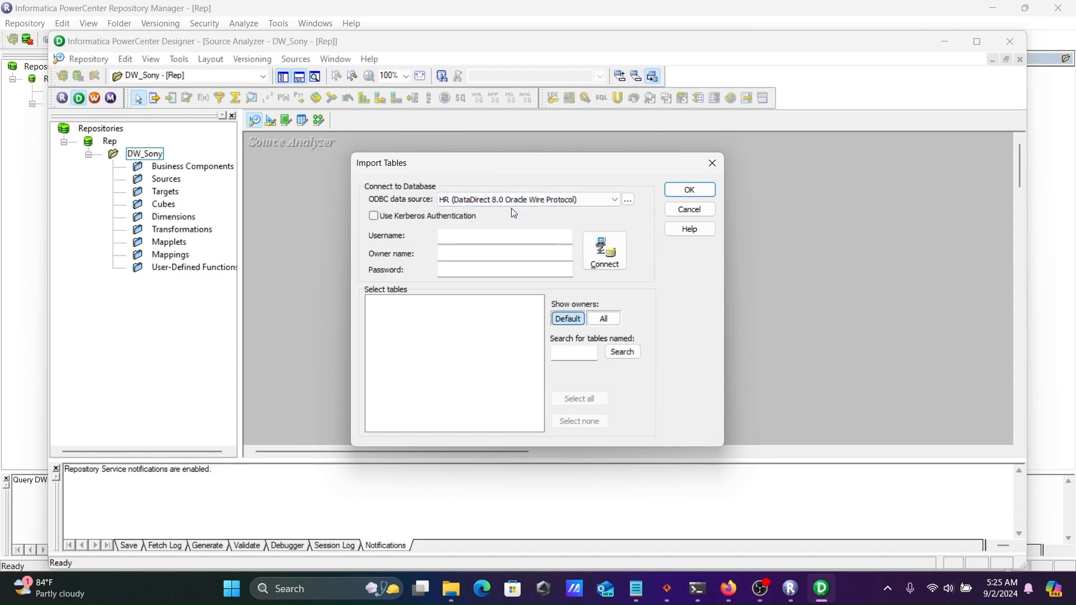
pyautogui.click(478, 235)
pyautogui.write('hr')
pyautogui.press('Tab')
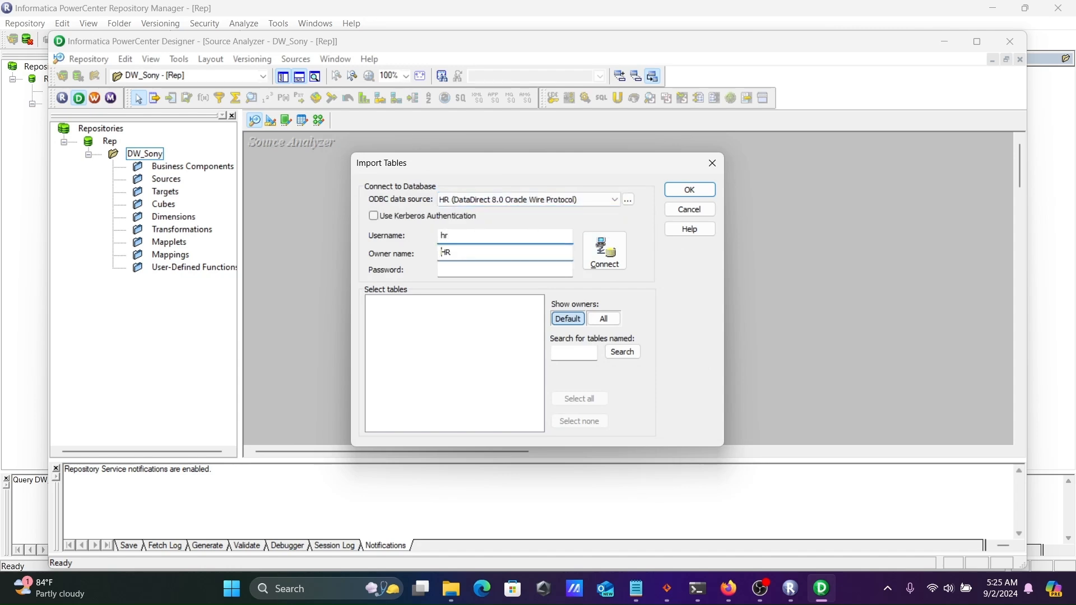
pyautogui.press('Tab')
pyautogui.write('hr')
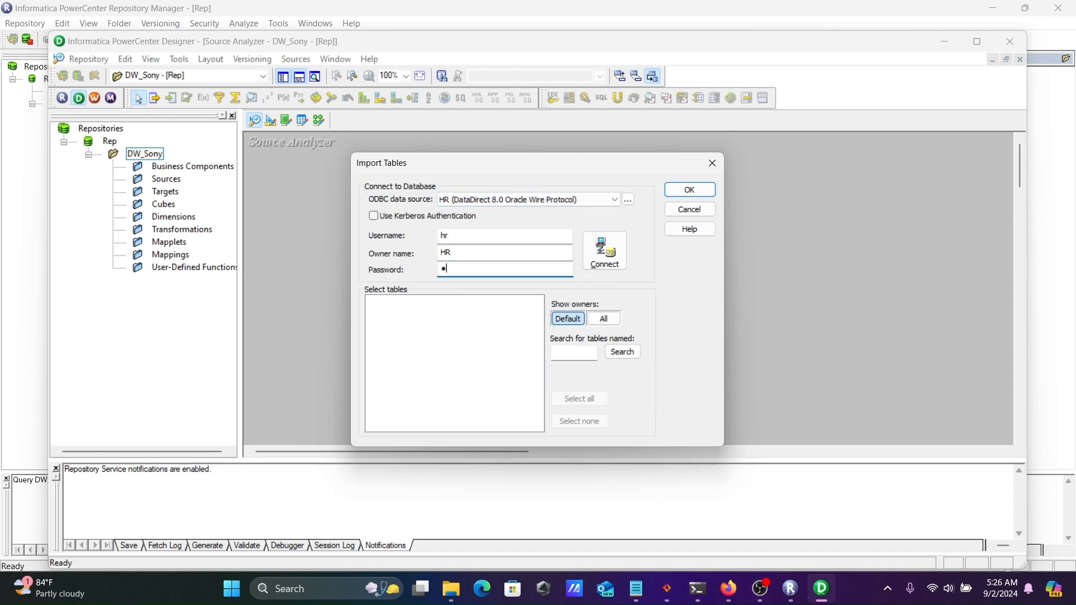
pyautogui.click(604, 250)
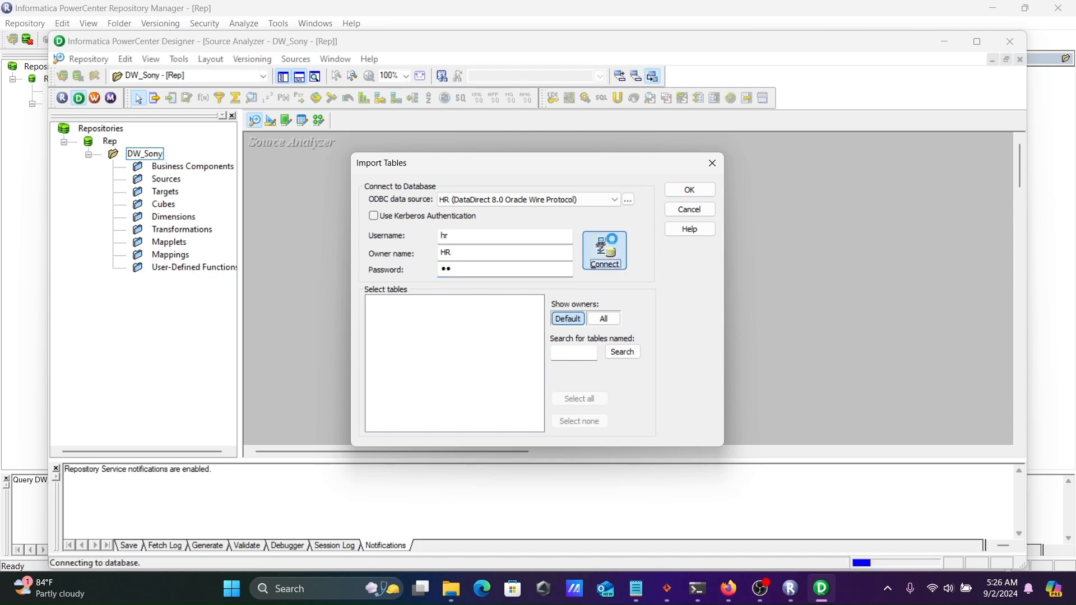
# Import the EMPLOYEES table from HR > TABLES as a source
pyautogui.click(374, 312)
pyautogui.click(373, 302)
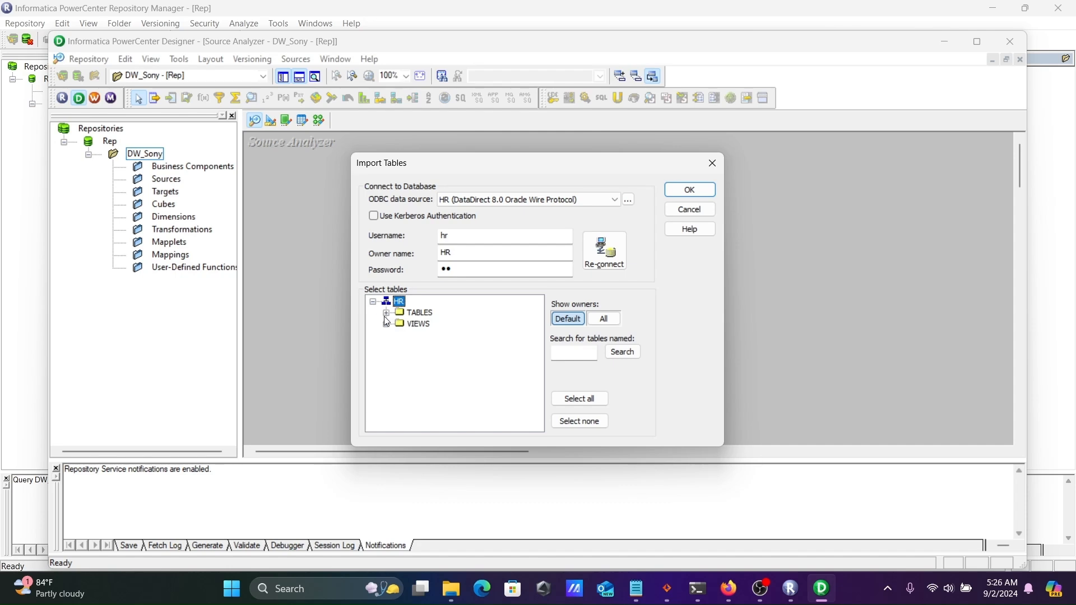
pyautogui.click(386, 313)
pyautogui.click(427, 349)
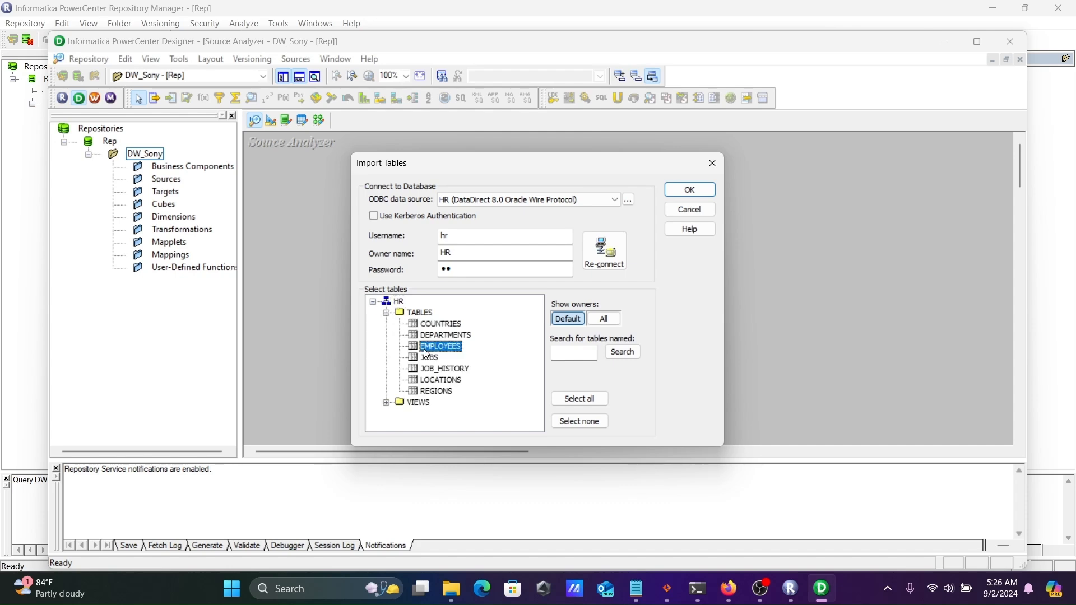
pyautogui.click(675, 192)
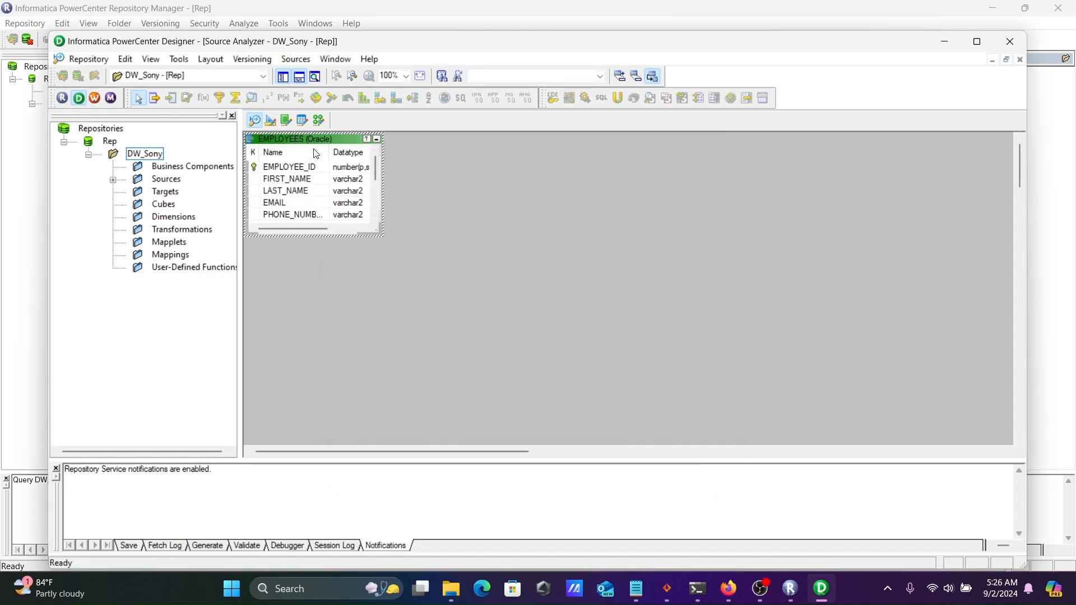
# Preview EMPLOYEES data over the HR connection, then expand Sources > HR in the Navigator
pyautogui.rightClick(309, 143)
pyautogui.click(342, 179)
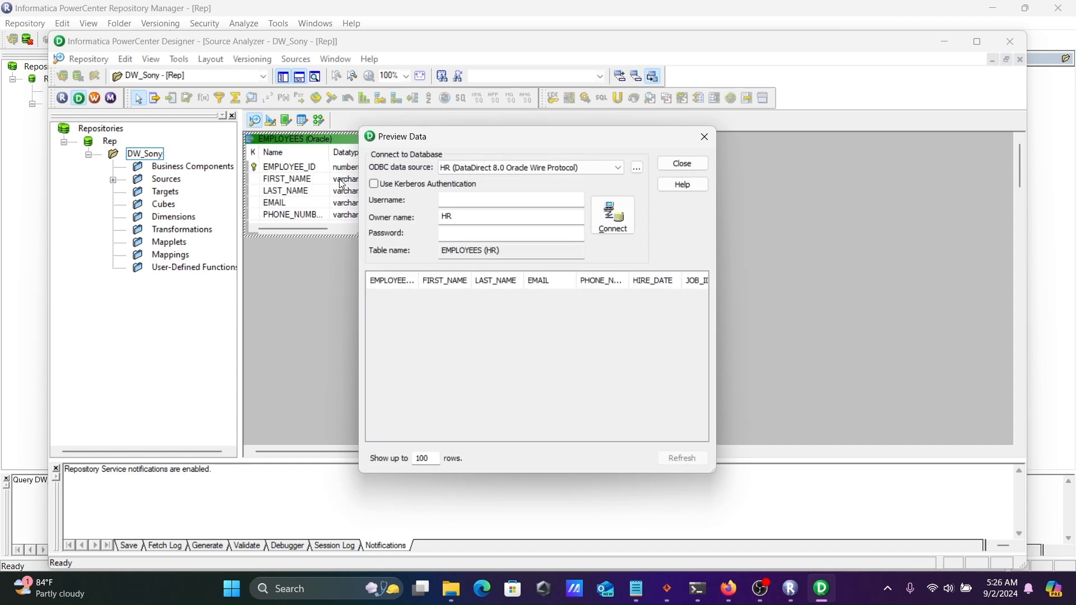
pyautogui.click(448, 201)
pyautogui.write('hr')
pyautogui.press('Tab')
pyautogui.press('Tab')
pyautogui.write('hr')
pyautogui.press('Return')
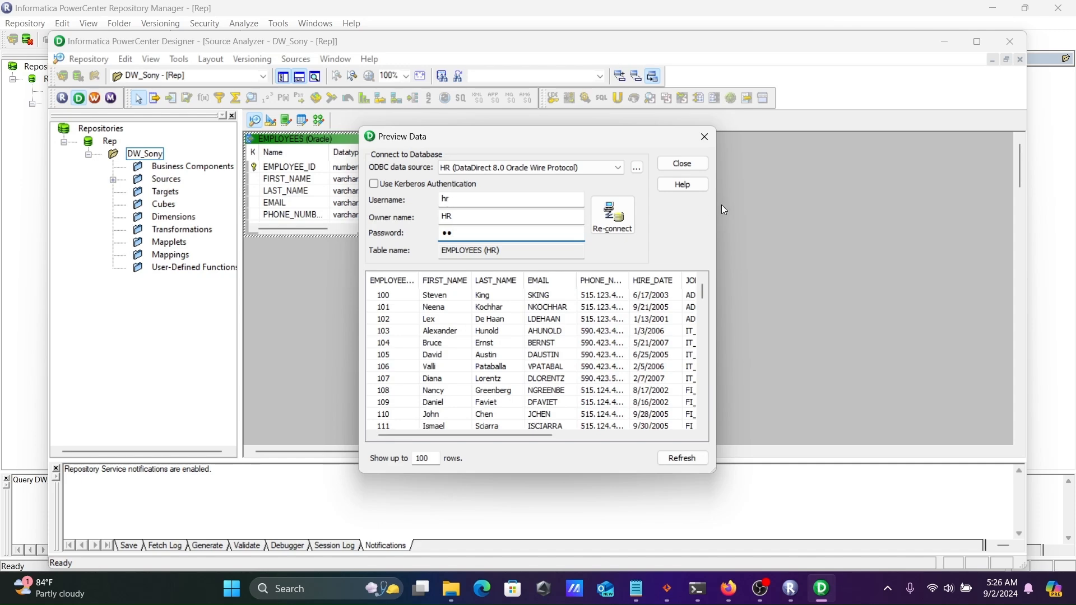
pyautogui.moveTo(718, 204); pyautogui.dragTo(995, 183)
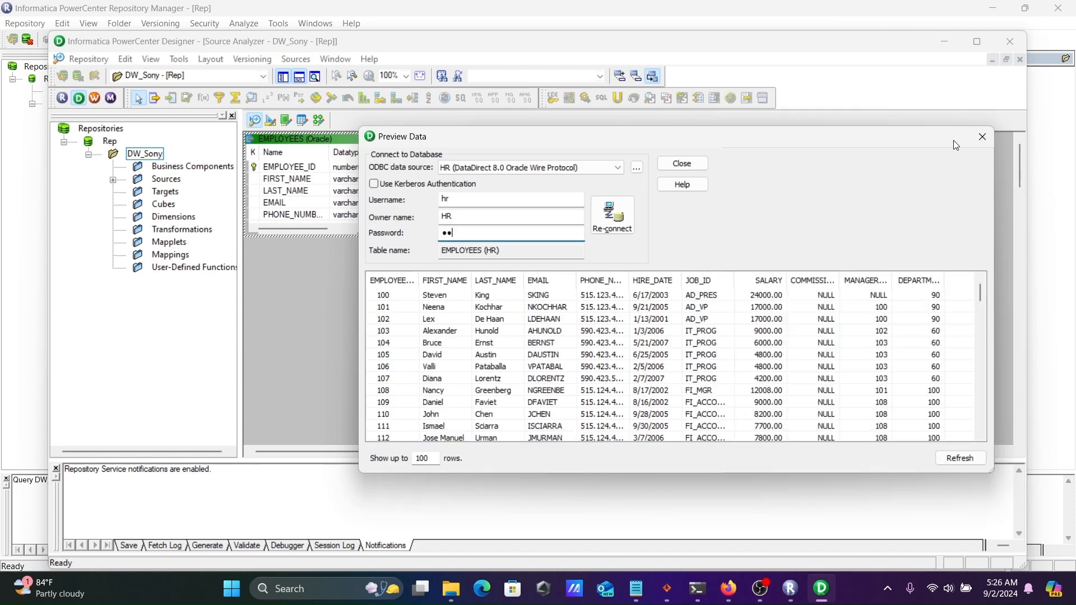
pyautogui.click(983, 140)
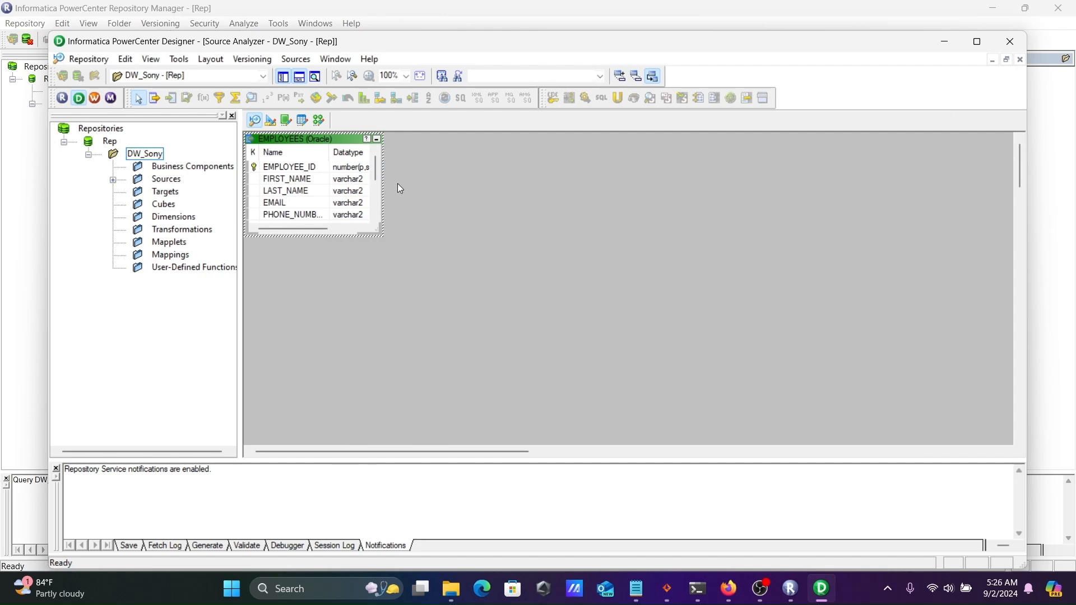
pyautogui.click(113, 180)
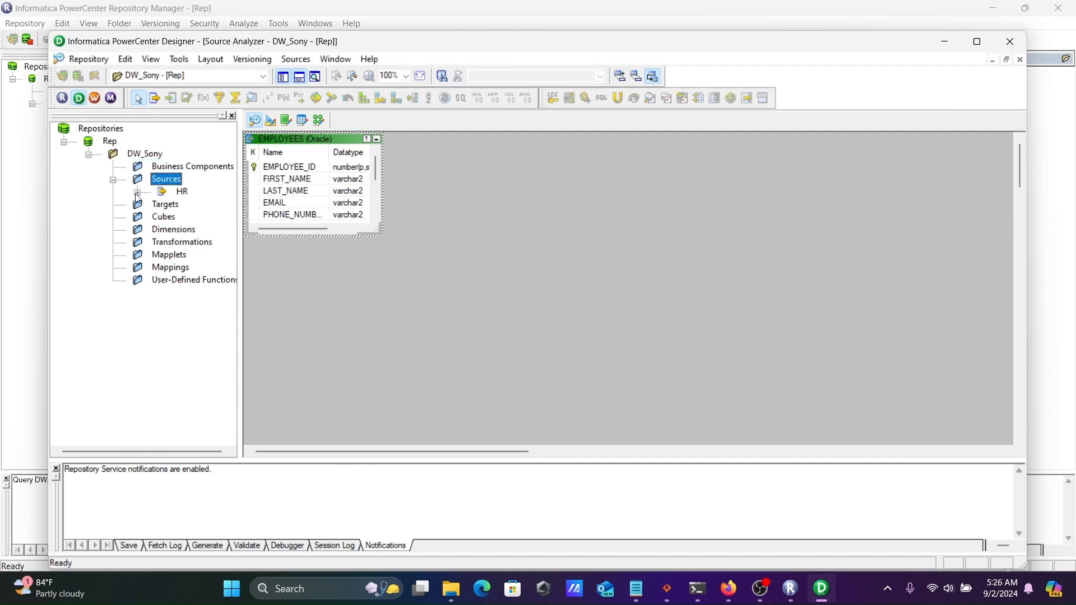
pyautogui.click(138, 193)
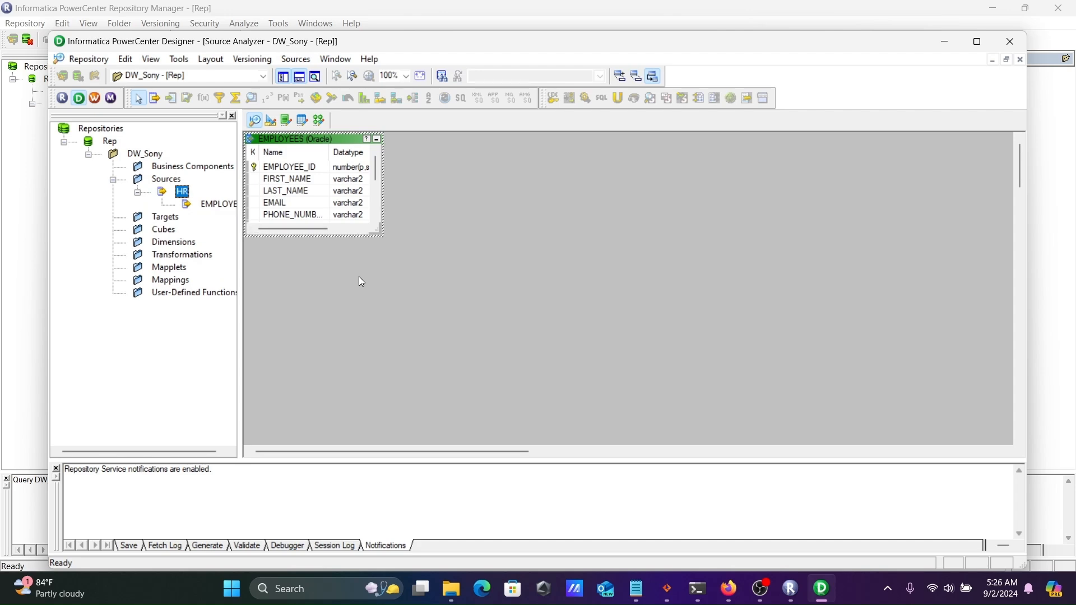